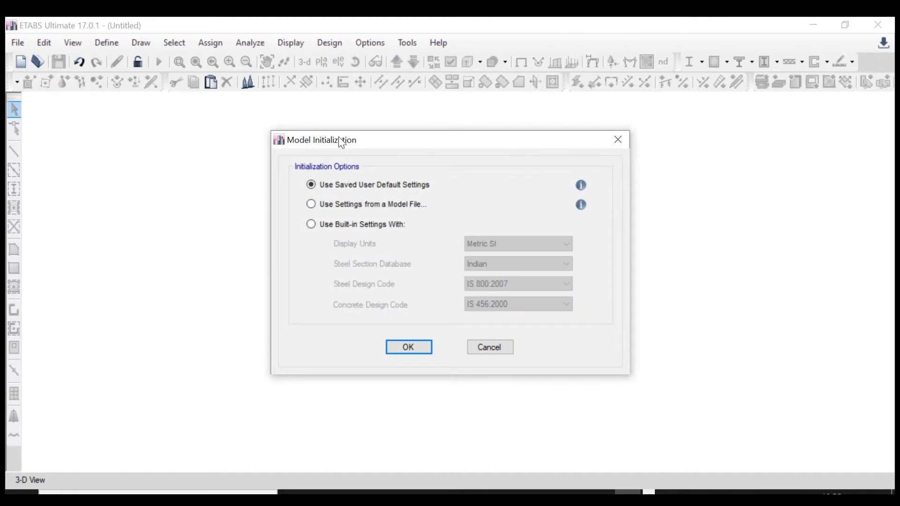
- Initialize the new model with built-in settings: Metric SI units, Indian steel sections, IS 800:2007 steel code and IS 456:2000 concrete code
left_click(313, 225)
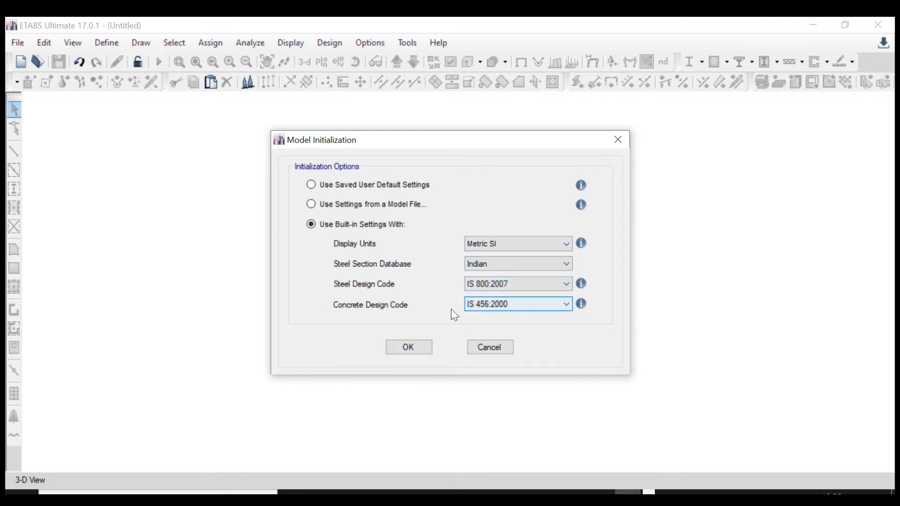
left_click(409, 346)
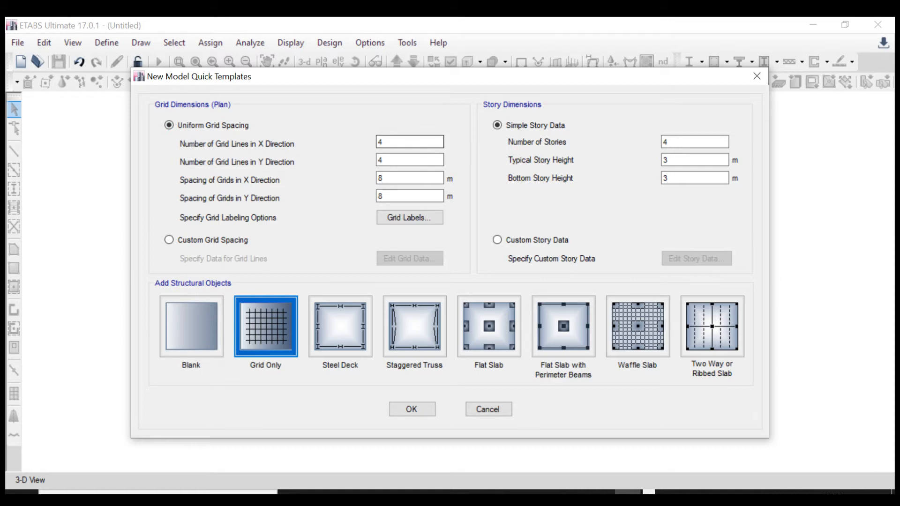
- Set the uniform plan grid to 4 lines in X and 1 line in Y, spaced 3 m in X and 1 m in Y
double_click(408, 141)
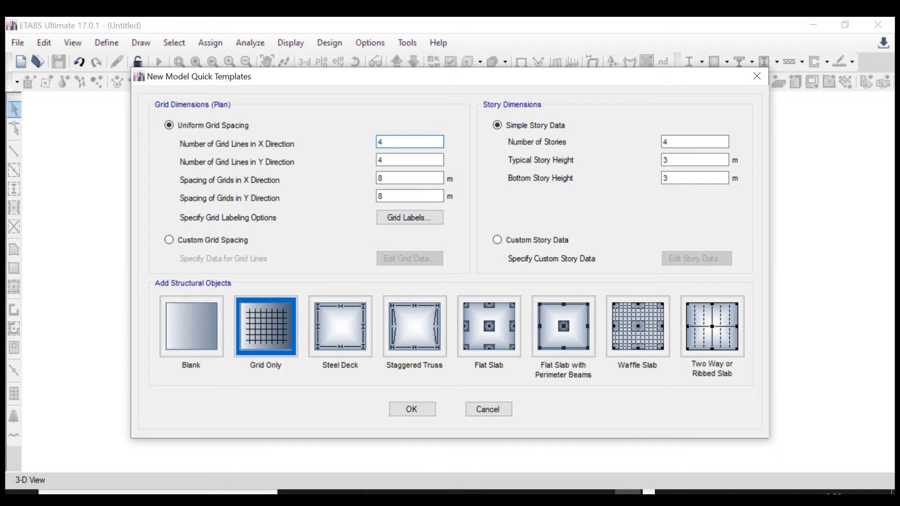
double_click(388, 160)
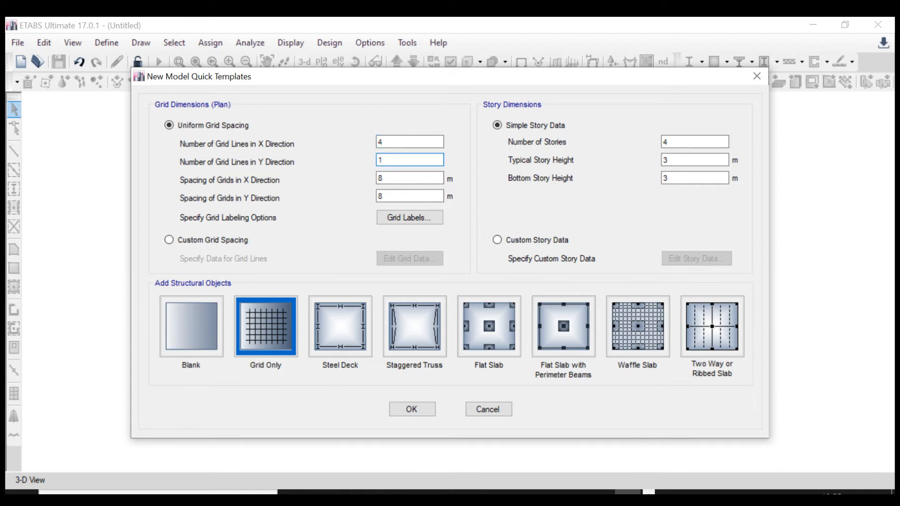
double_click(388, 179)
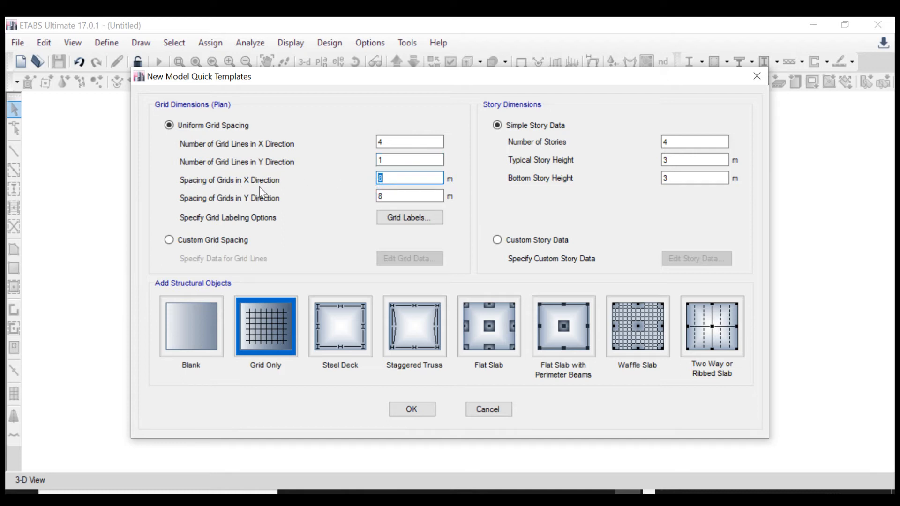
type("3")
double_click(385, 197)
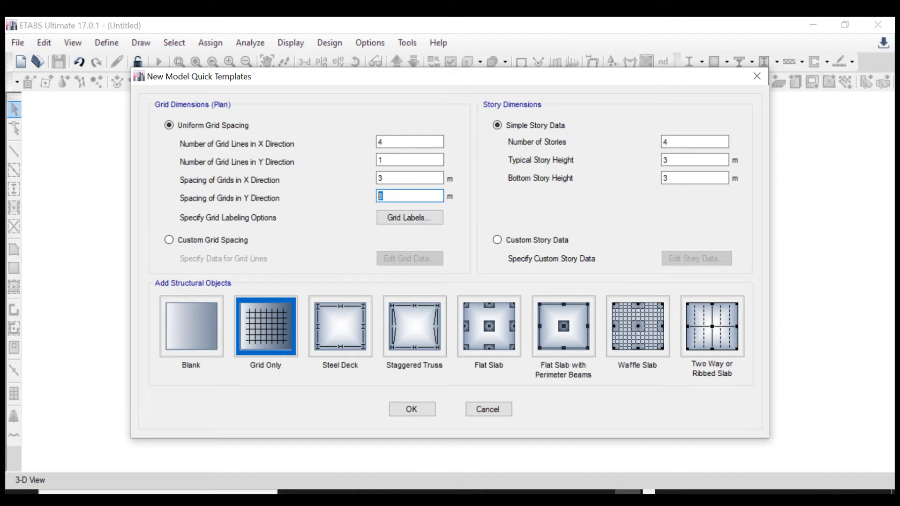
type("1")
- Set the number of stories to 2 and create the model from the Grid Only template
double_click(671, 141)
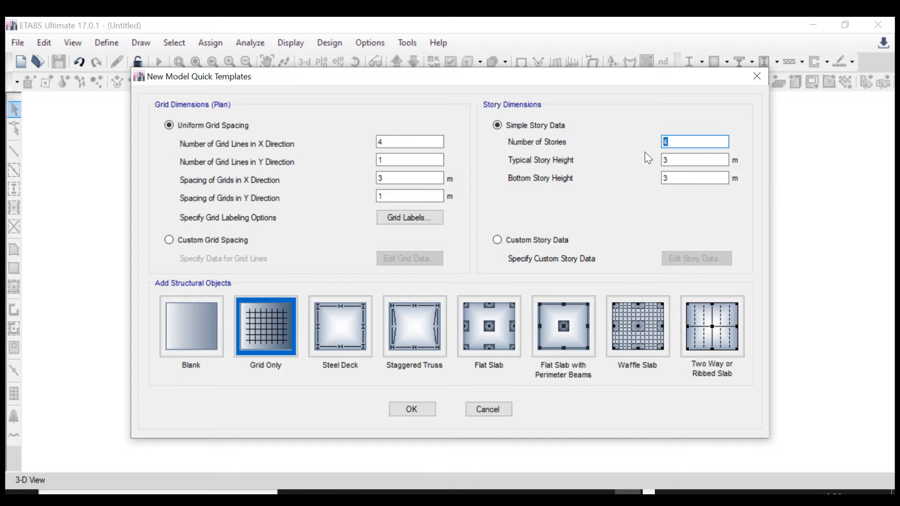
type("2")
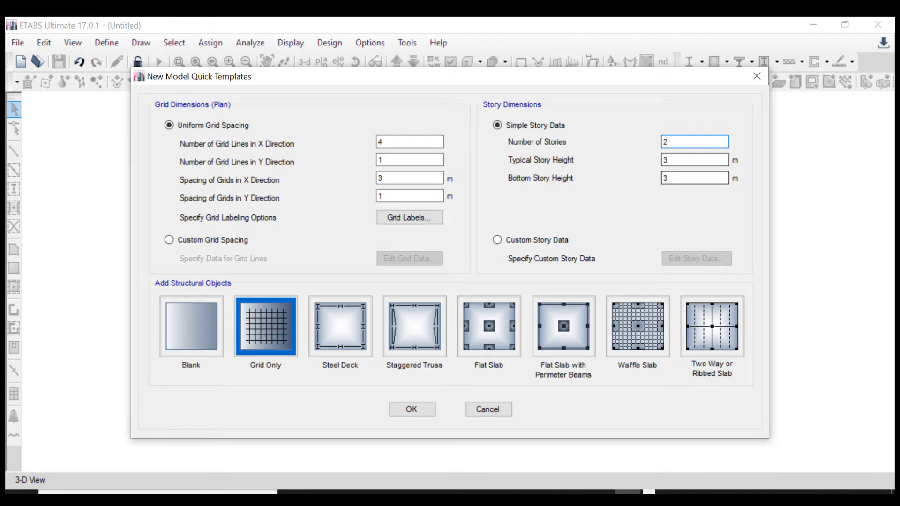
left_click(411, 405)
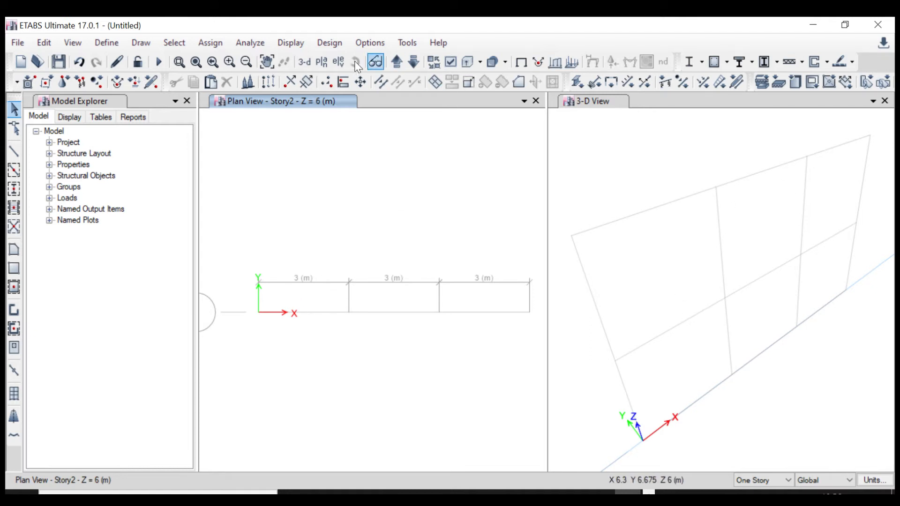
- Switch the plan view to the elevation along grid line 1
left_click(338, 62)
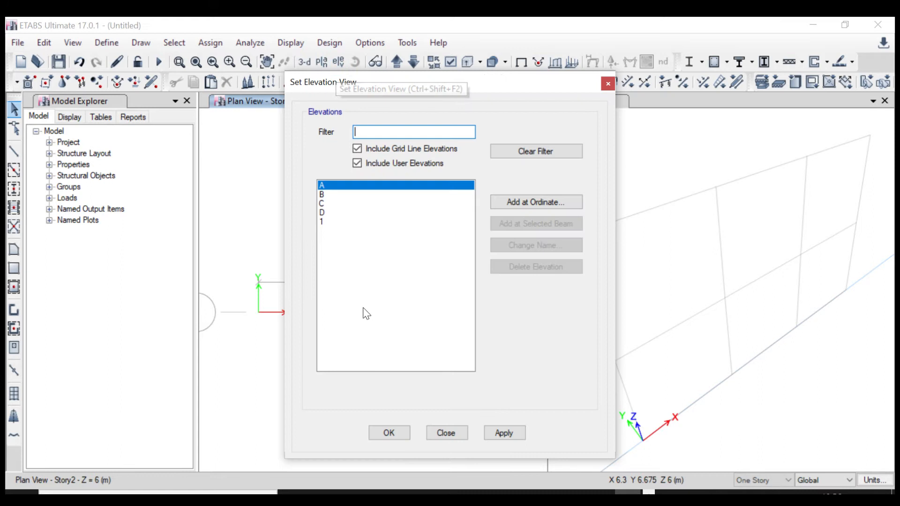
left_click(328, 222)
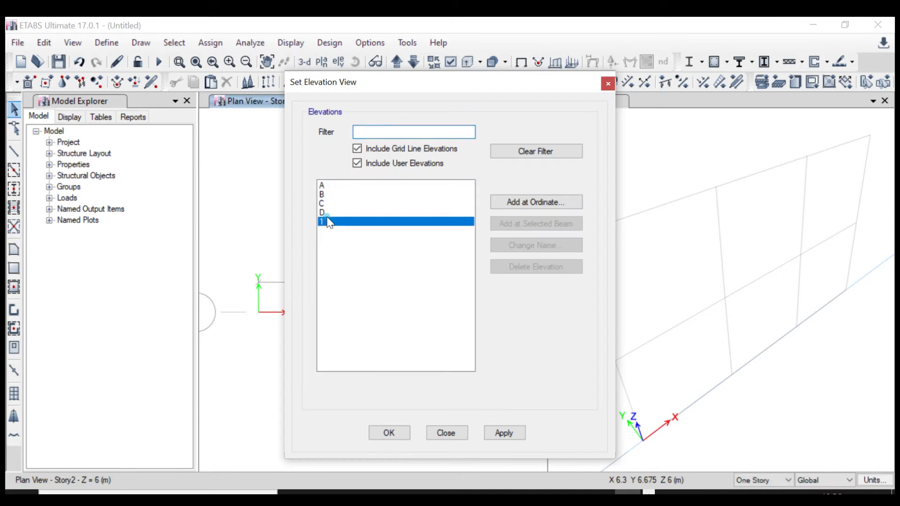
left_click(501, 432)
left_click(396, 431)
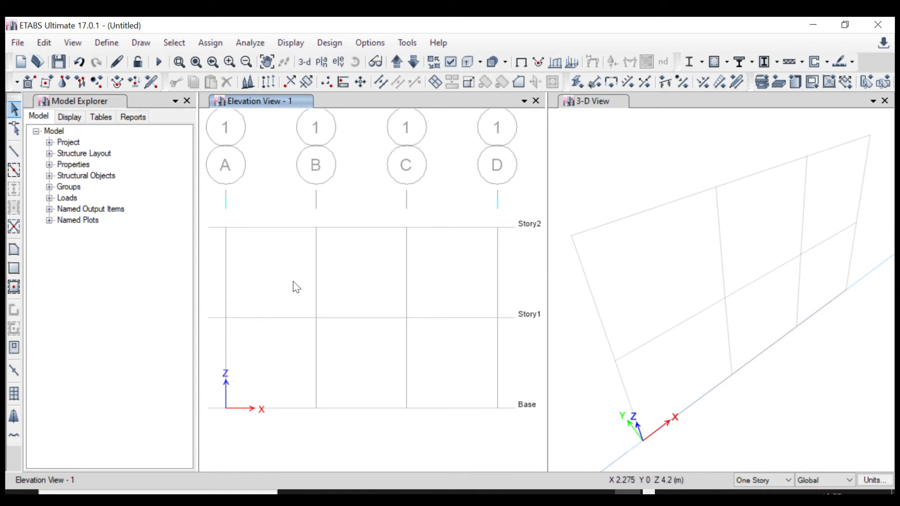
- Try to add a fifth X grid line at 12 m to grid system G1
right_click(429, 270)
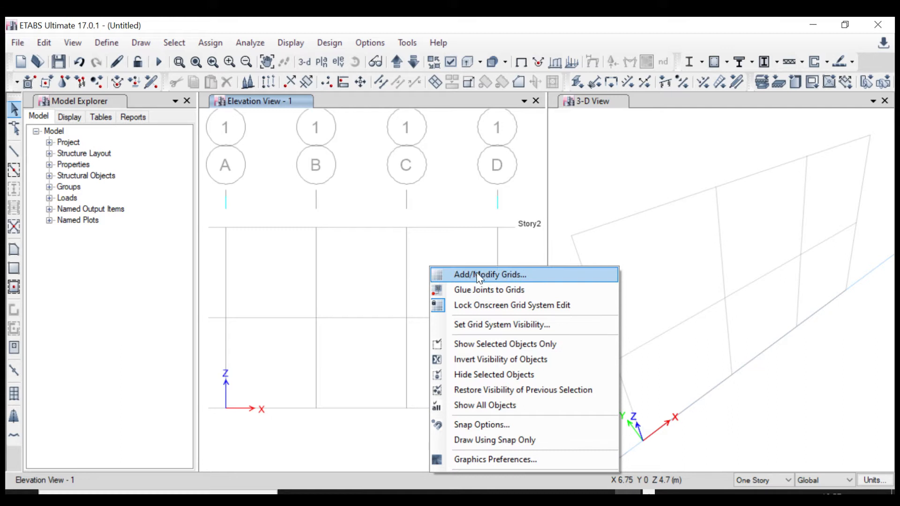
left_click(477, 276)
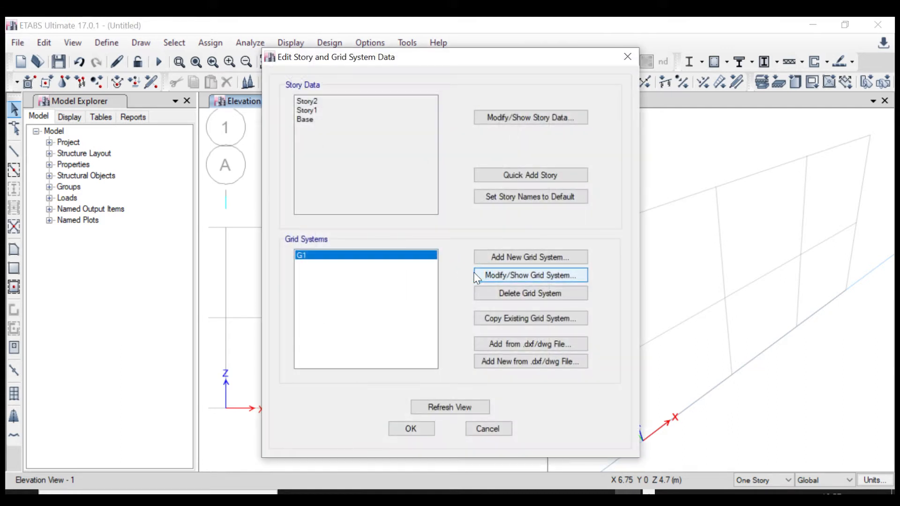
left_click(341, 257)
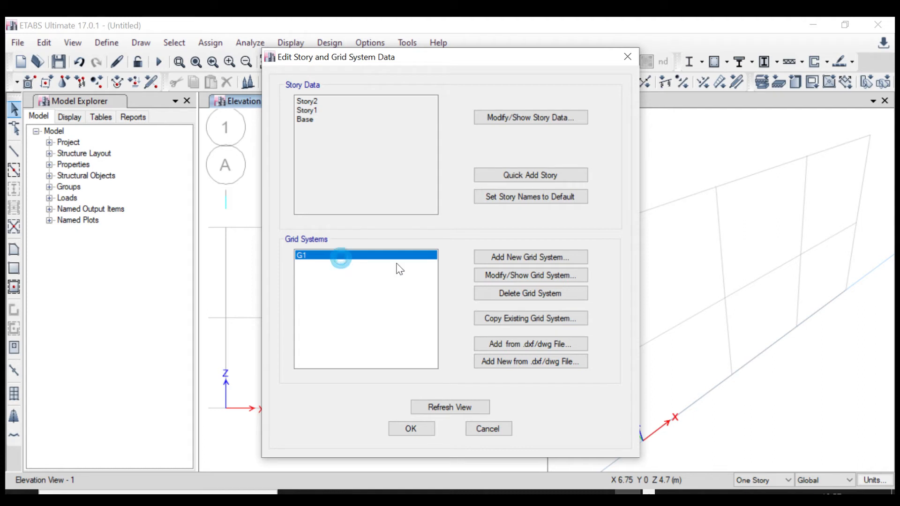
left_click(536, 275)
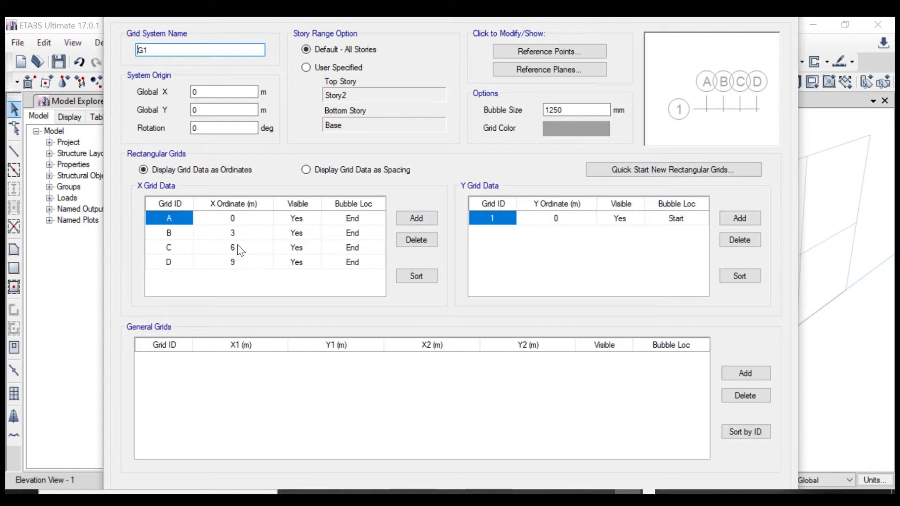
left_click(416, 219)
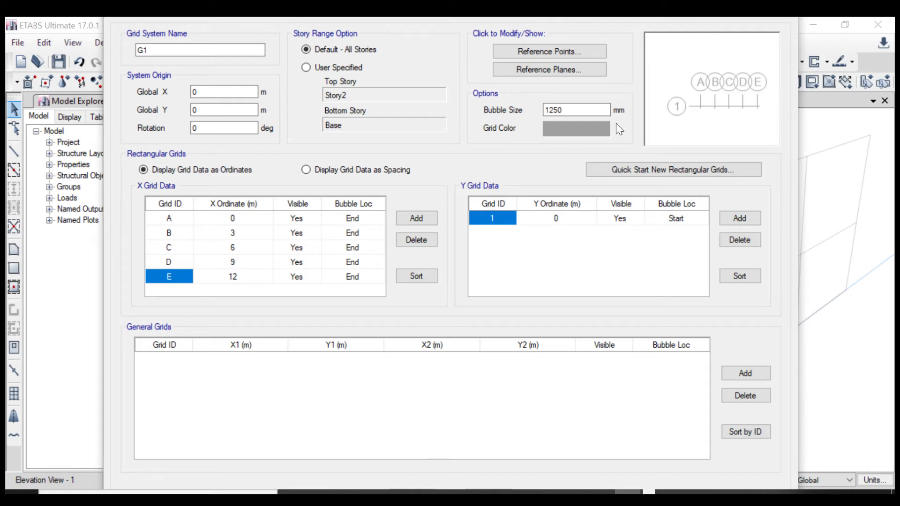
left_click(745, 432)
key("Return")
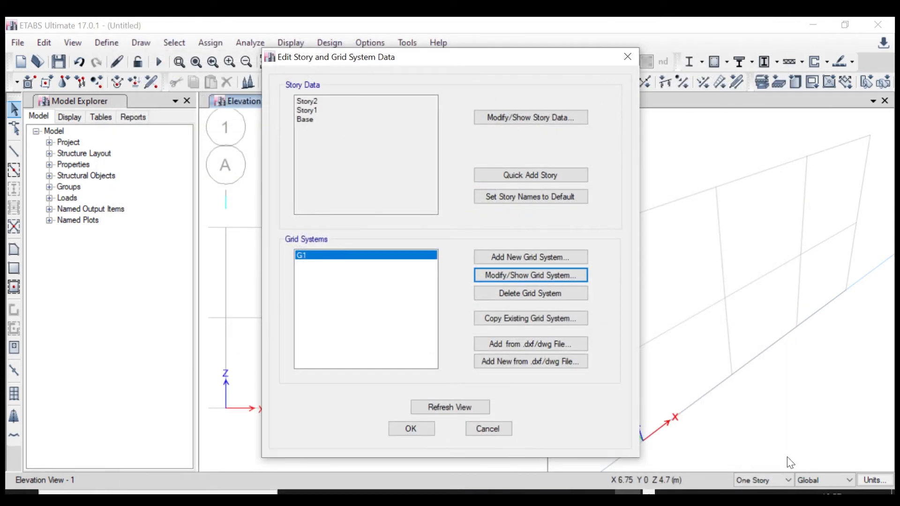
left_click(414, 425)
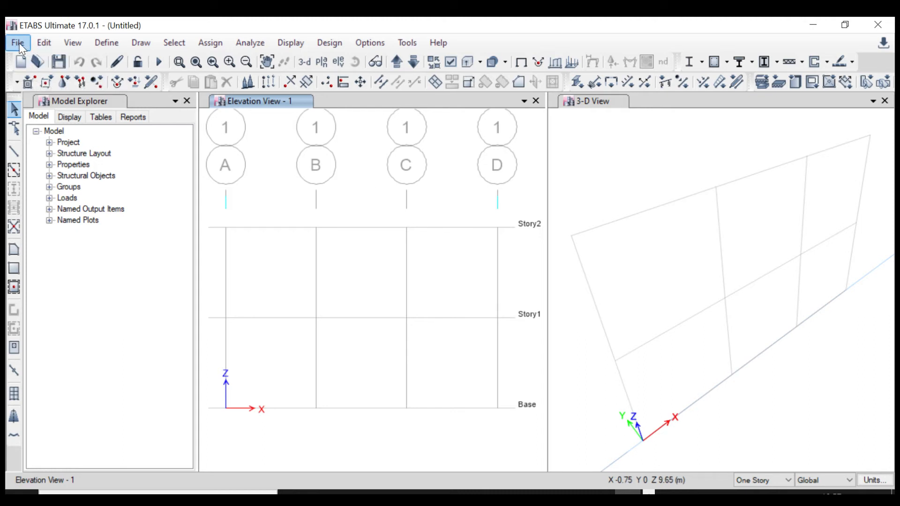
- Reopen the data of grid system G1 and add X grid line E at 12 m
right_click(351, 222)
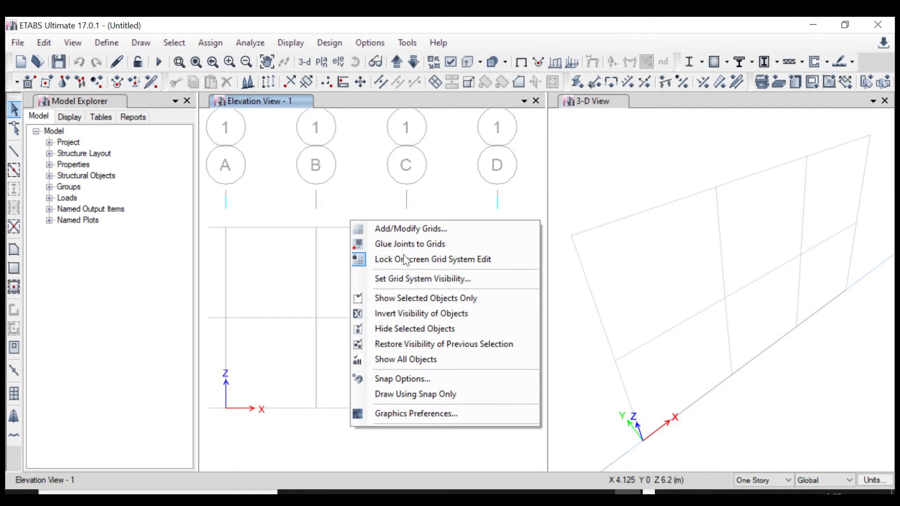
left_click(401, 229)
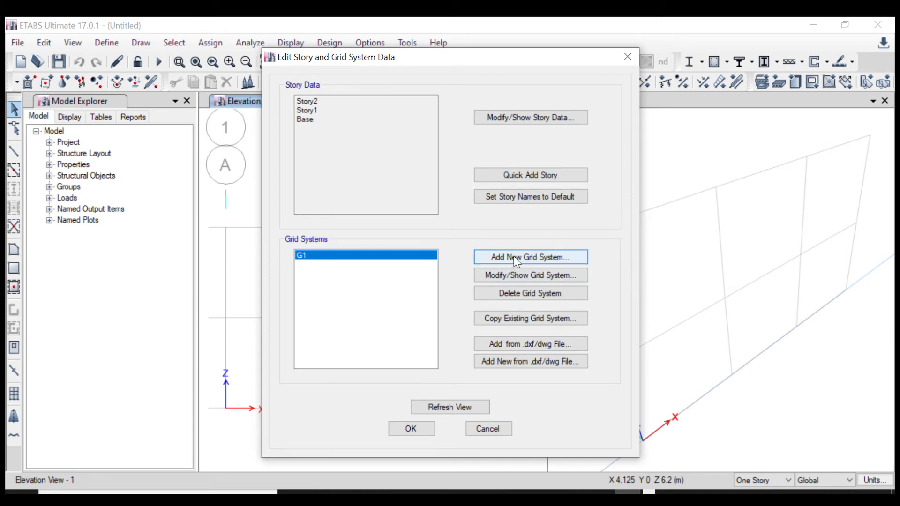
left_click(531, 274)
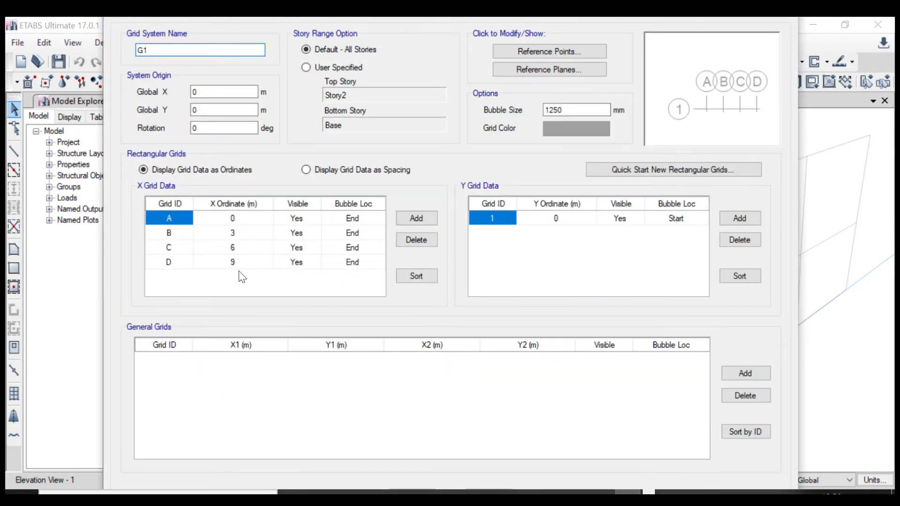
left_click(418, 218)
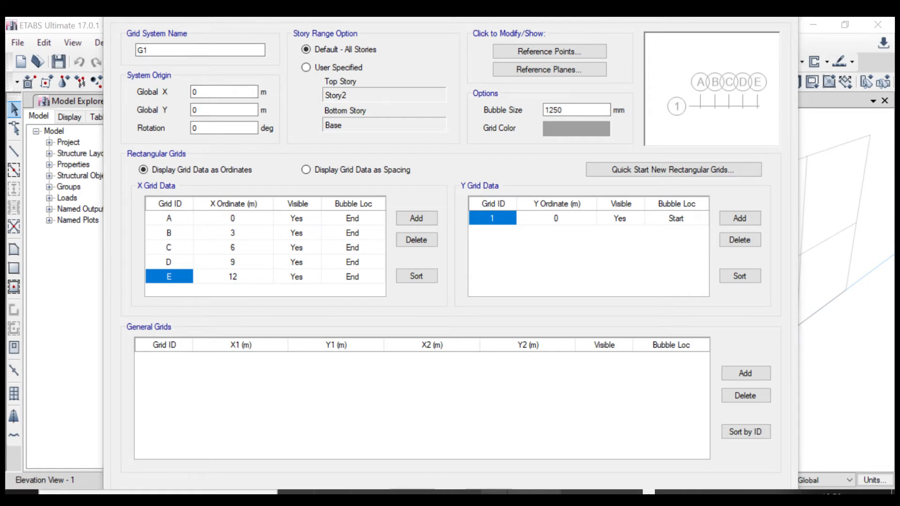
- In the Windows taskbar settings, unlock the taskbar and make it hide automatically in desktop mode, then close the settings
key("super+x")
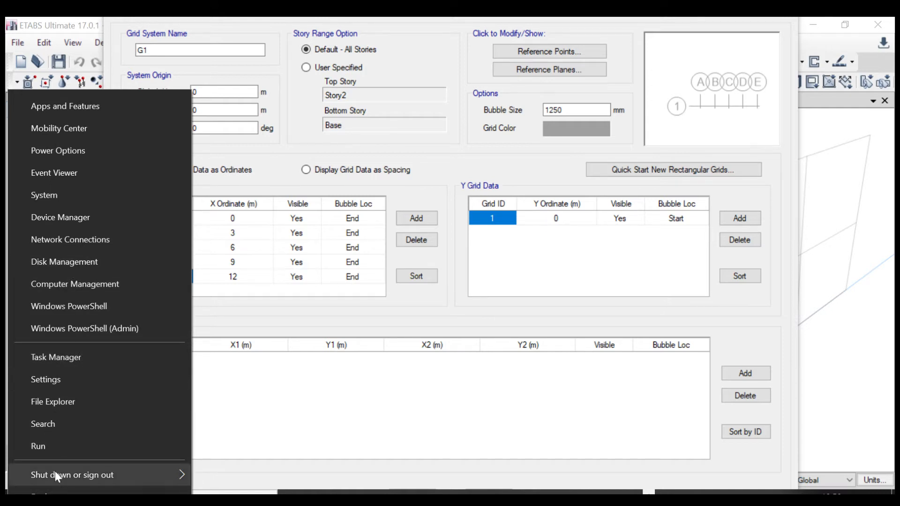
mouse_move(97, 475)
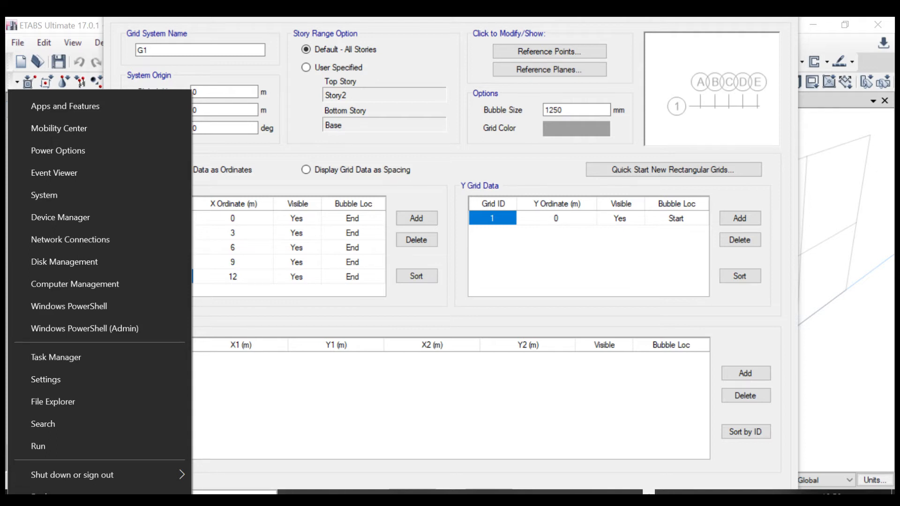
left_click(295, 492)
right_click(295, 493)
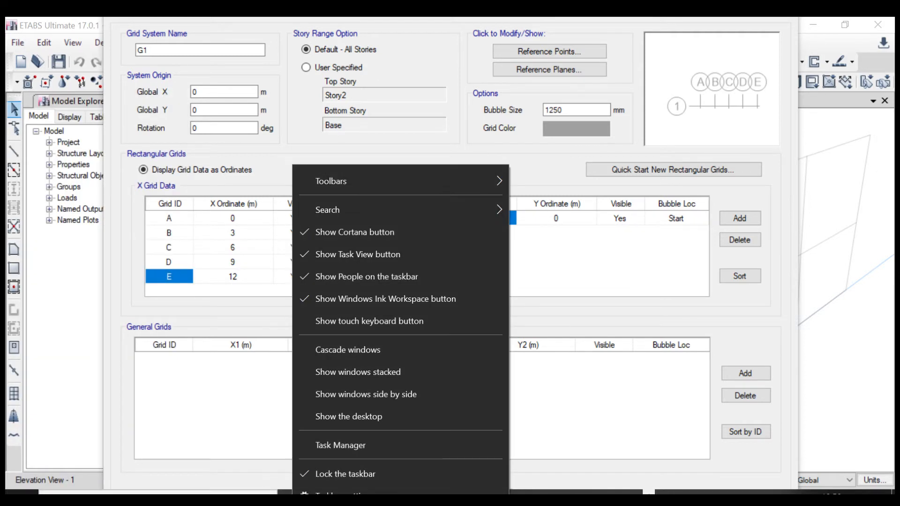
left_click(328, 493)
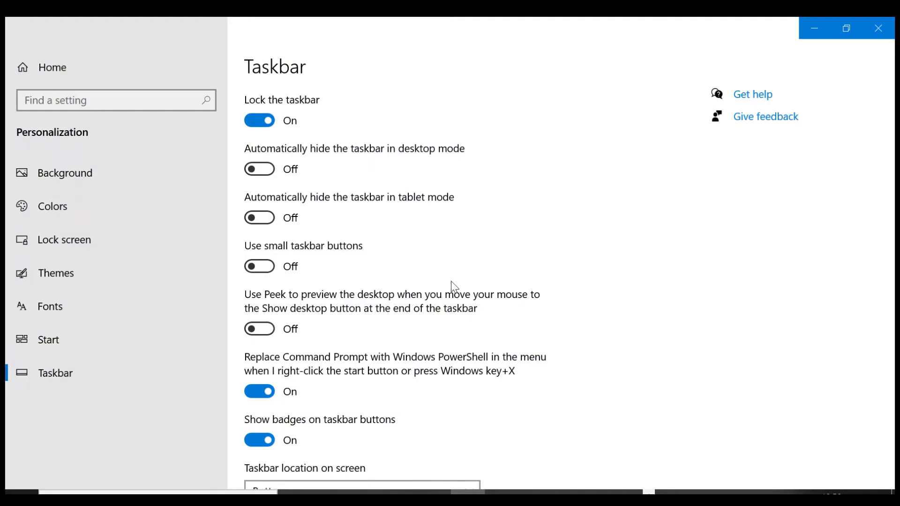
left_click(259, 121)
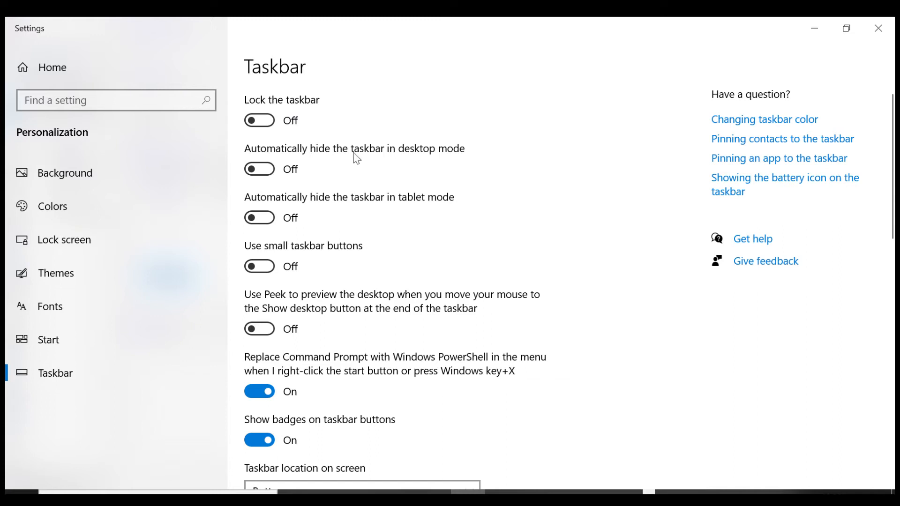
left_click(260, 169)
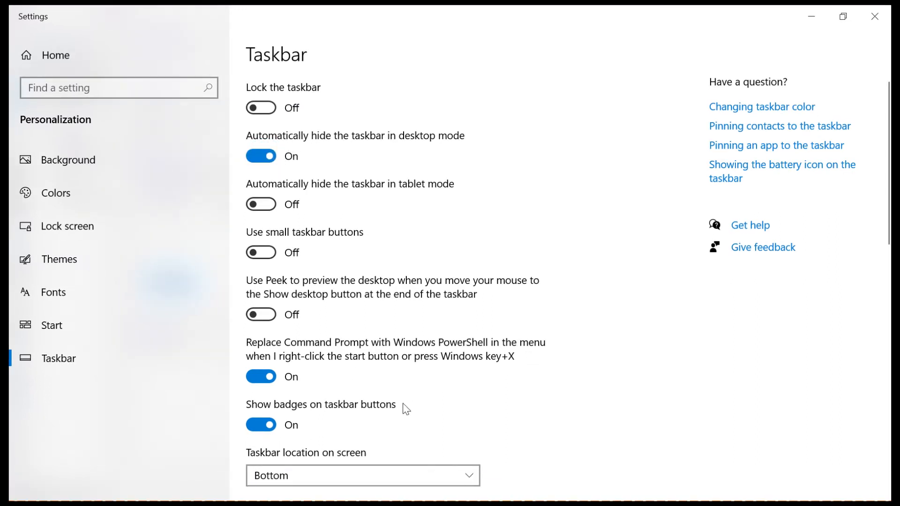
left_click(869, 16)
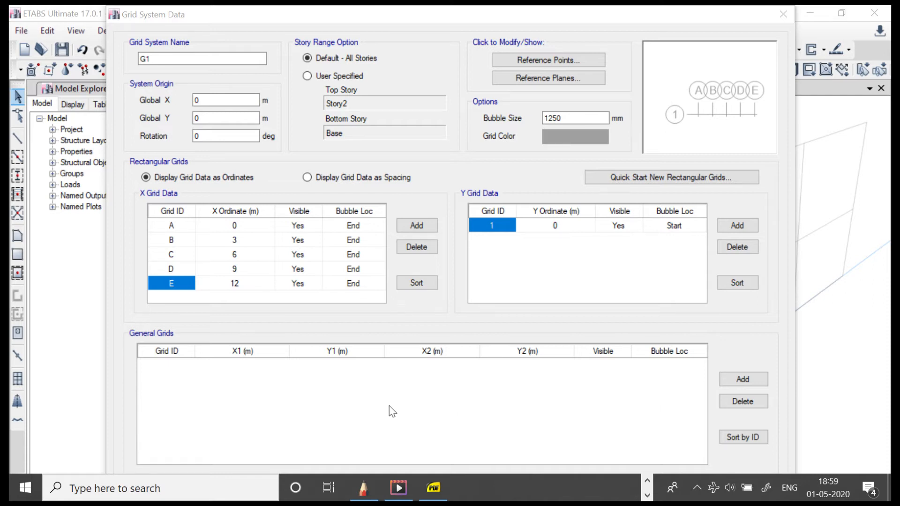
- Accept the edited grid system data and apply the story and grid changes to the model
left_click(110, 387)
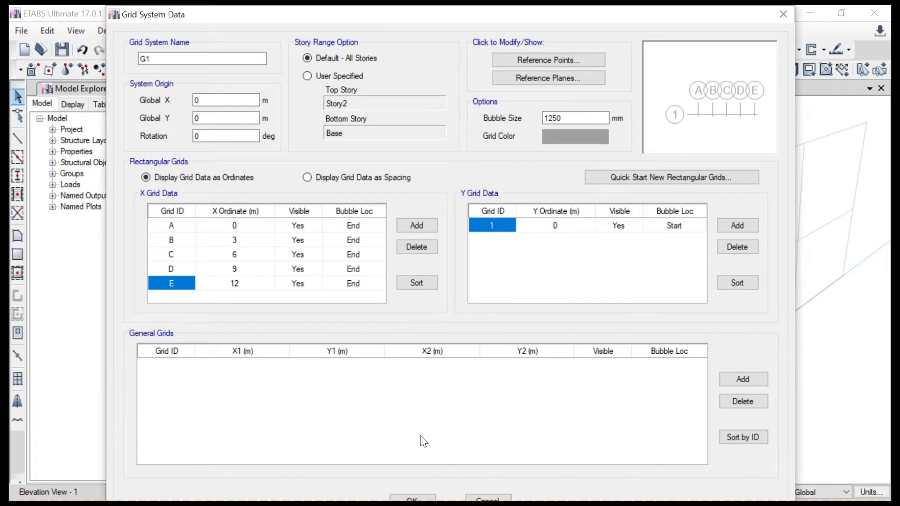
left_click(413, 498)
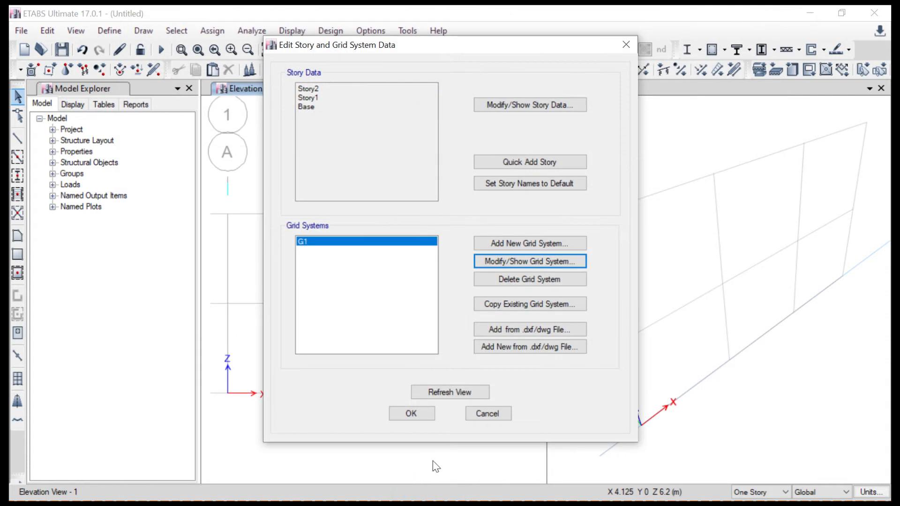
left_click(421, 414)
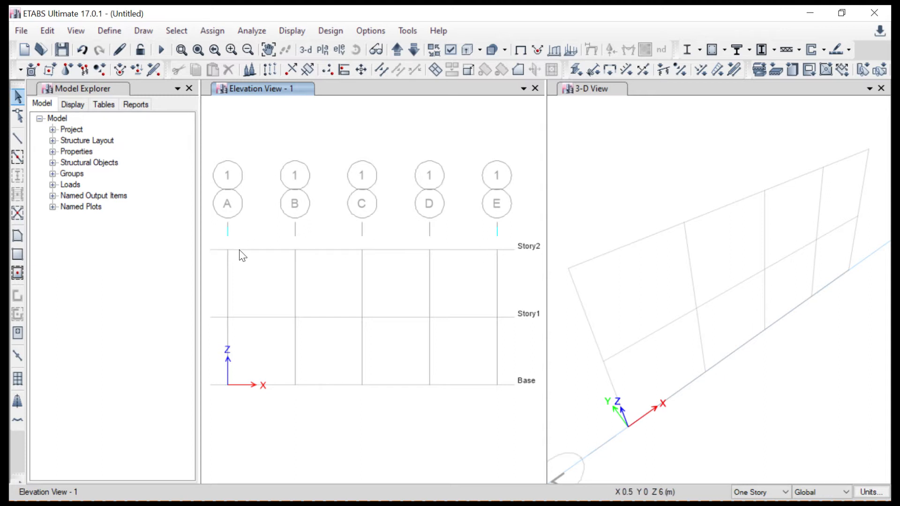
- Draw a continuous A-LatBm frame beam along Story2 from grid point A to grid point E in the elevation
left_click(18, 139)
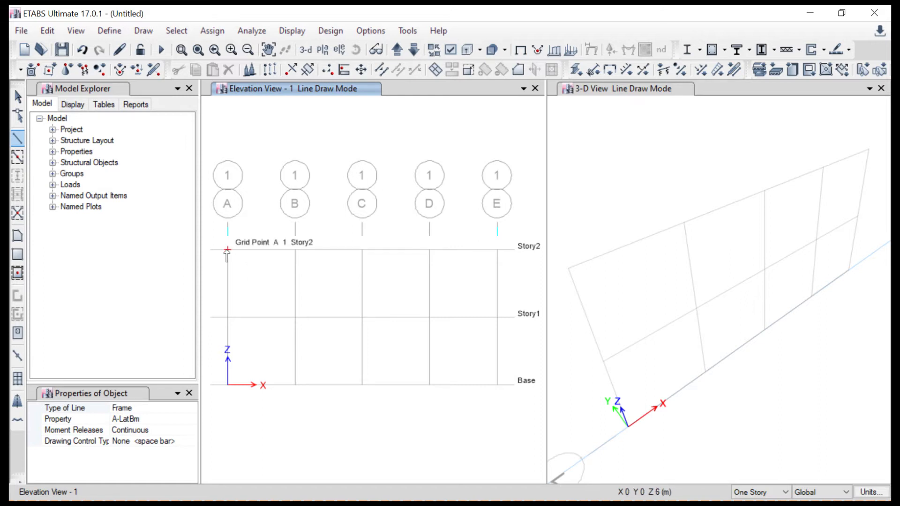
left_click(227, 250)
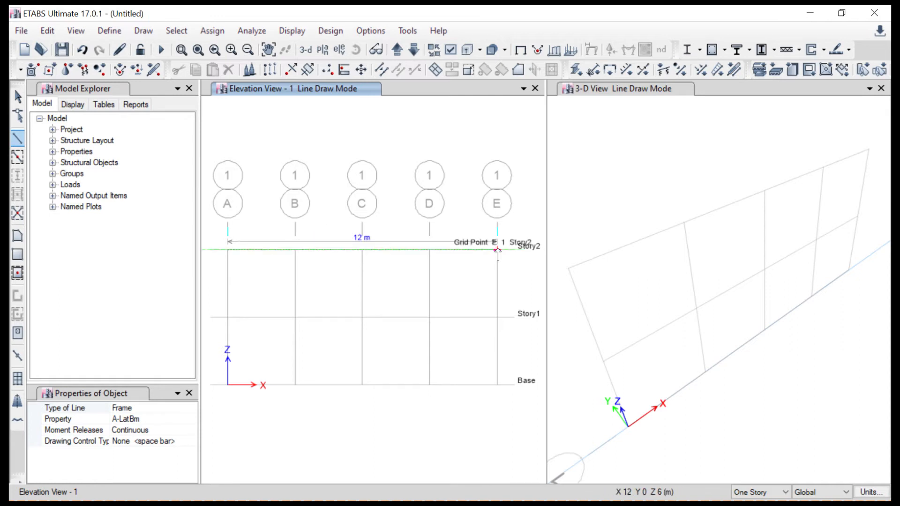
left_click(497, 250)
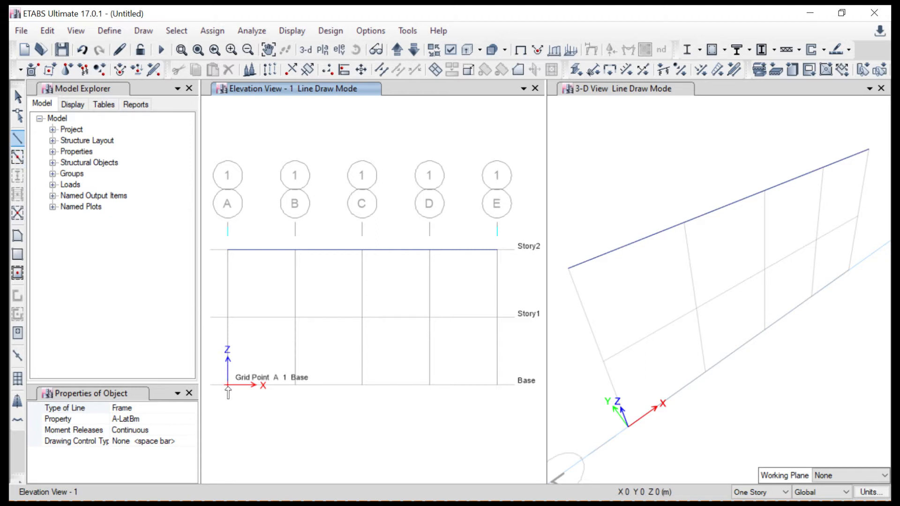
- Draw vertical frame members from Base to Story2 on grid lines A and E
left_click(227, 385)
left_click(228, 250)
key("Escape")
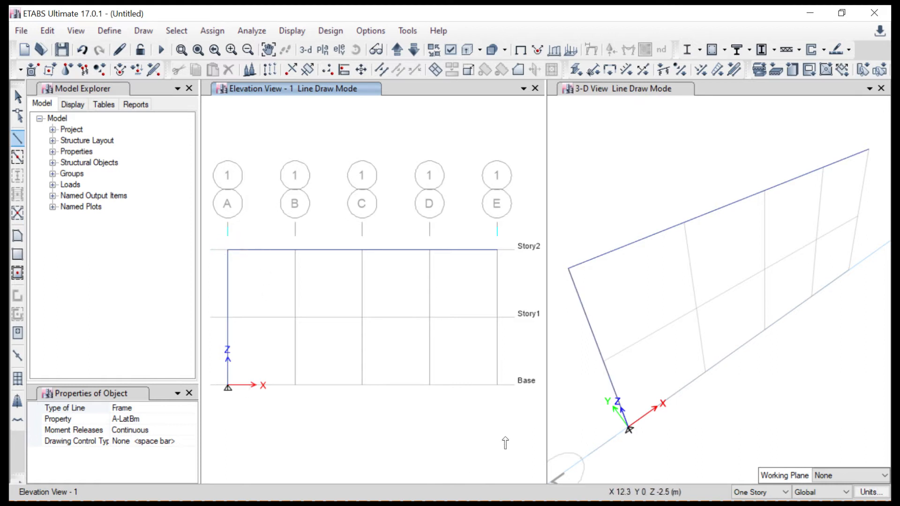
left_click(496, 386)
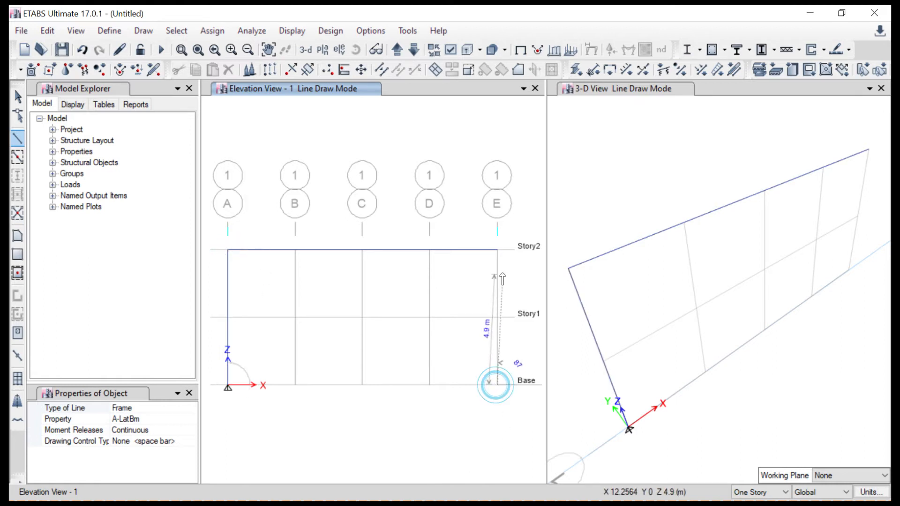
left_click(497, 250)
key("Escape")
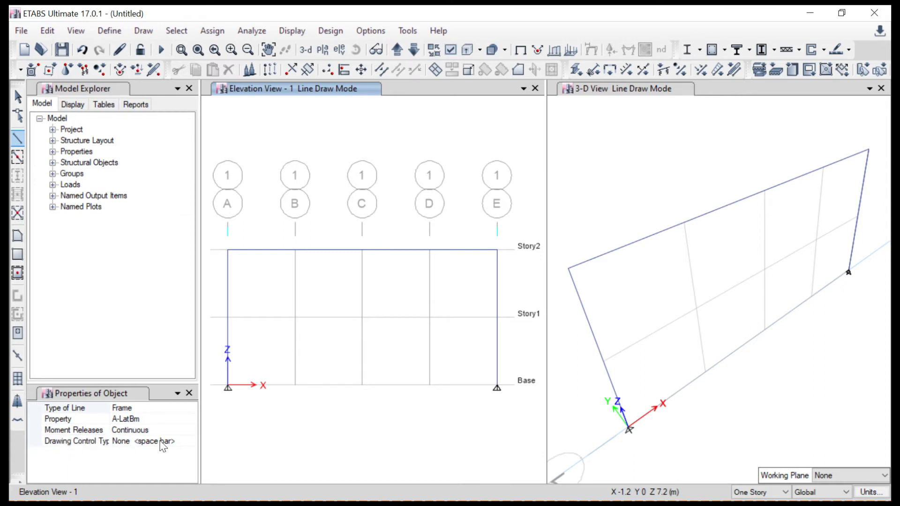
- Draw an inclined frame from grid point A at Story2 using fixed length and angle control, with length 10000 and angle 35
left_click(170, 442)
left_click(190, 441)
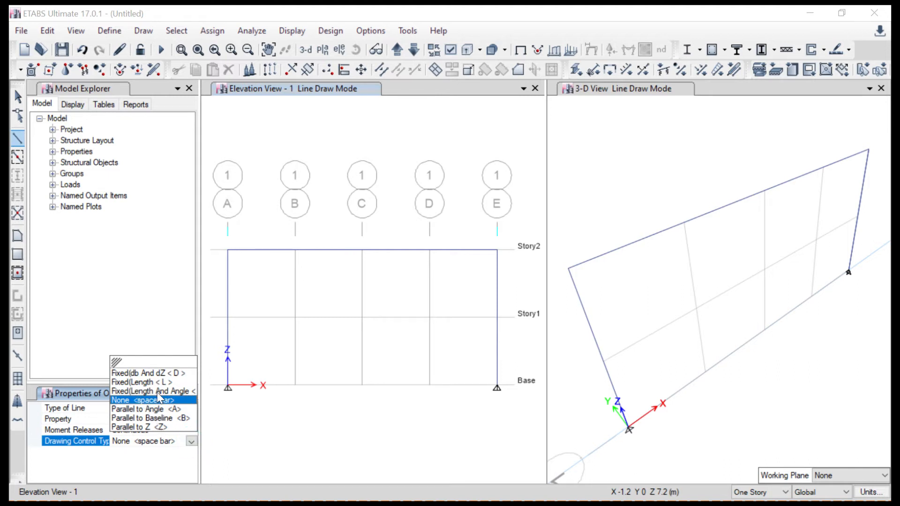
left_click(136, 392)
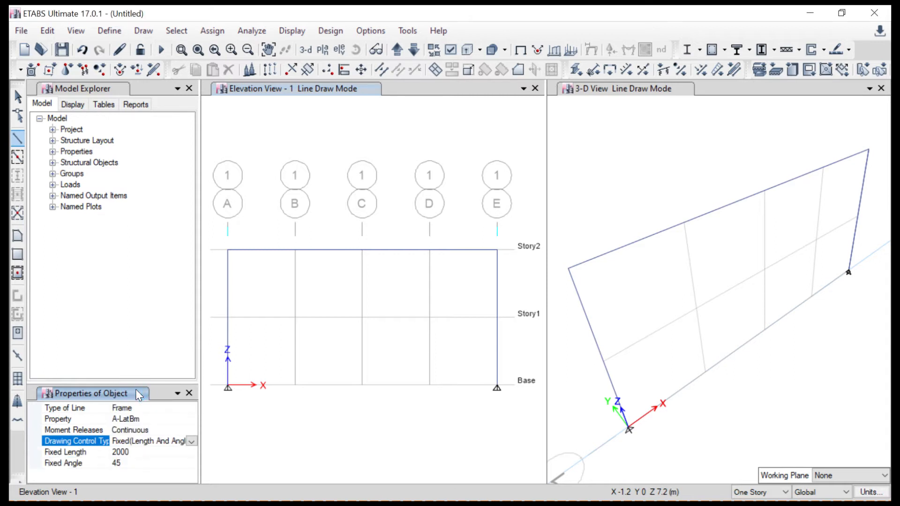
left_click(124, 453)
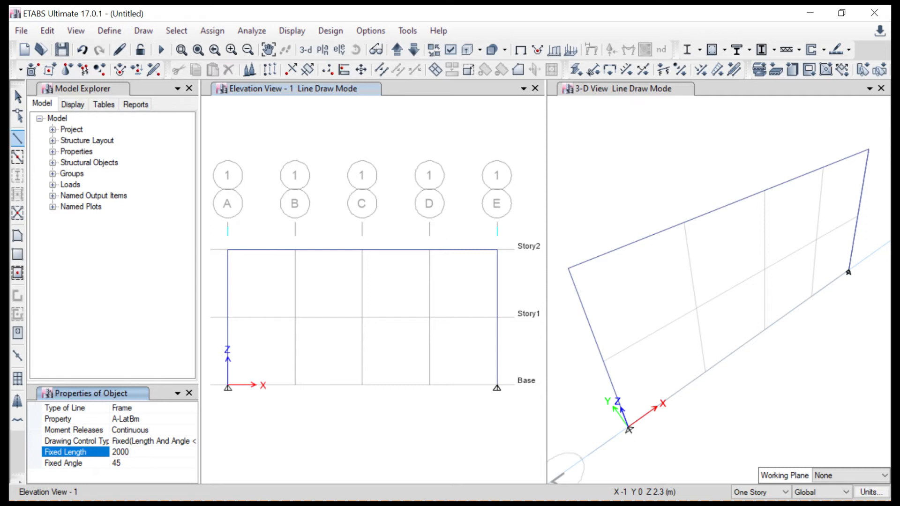
double_click(121, 452)
type("1000")
left_click(118, 463)
type("3")
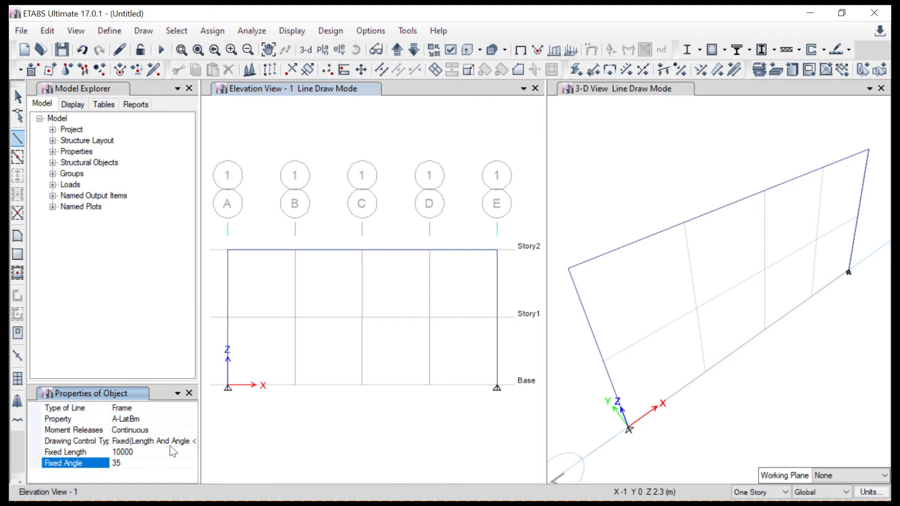
left_click(228, 251)
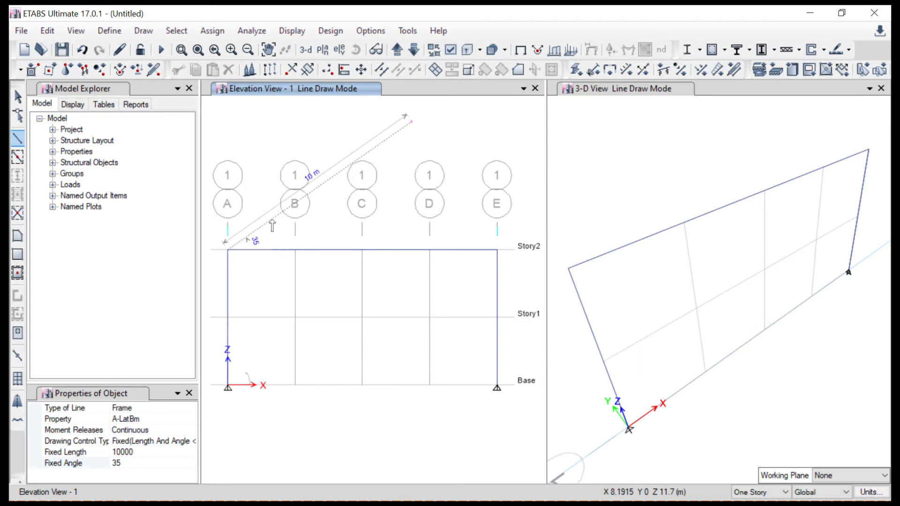
left_click(270, 228)
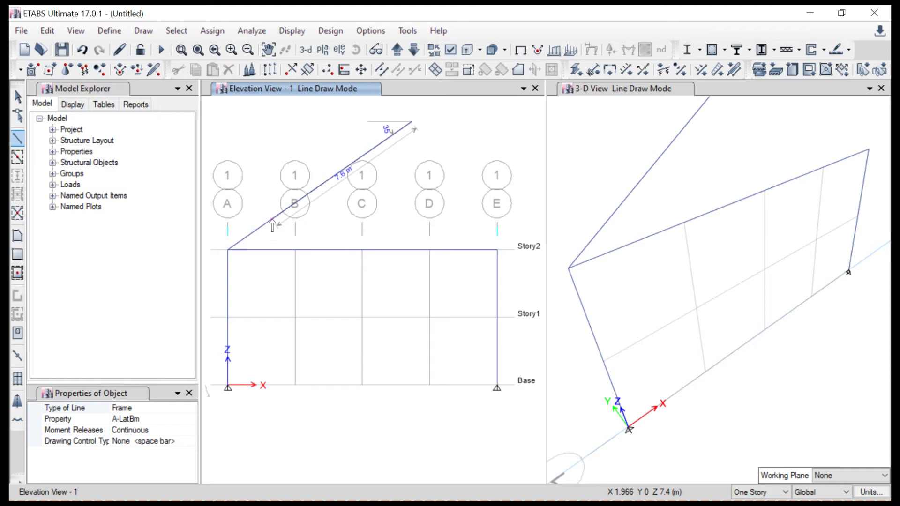
key("Escape")
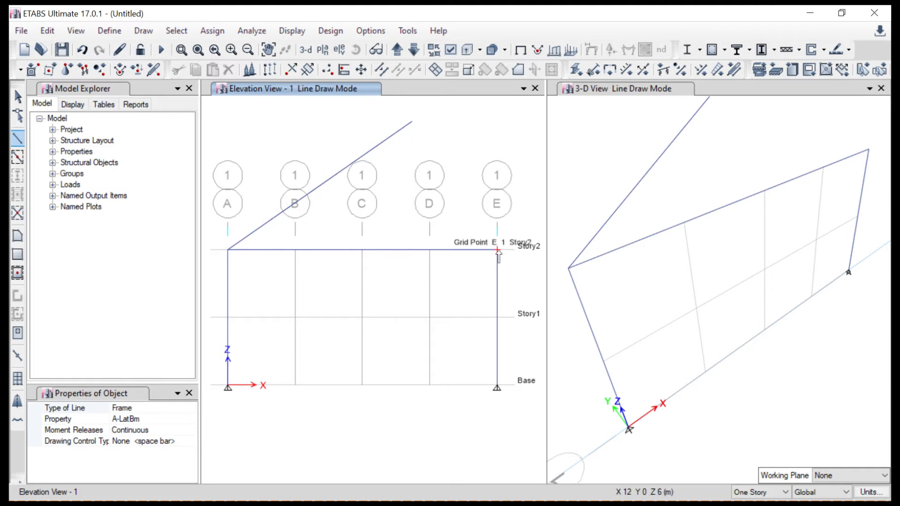
- Draw a second inclined frame from grid point E at Story2 with fixed length 10000 and fixed angle 145
left_click(124, 443)
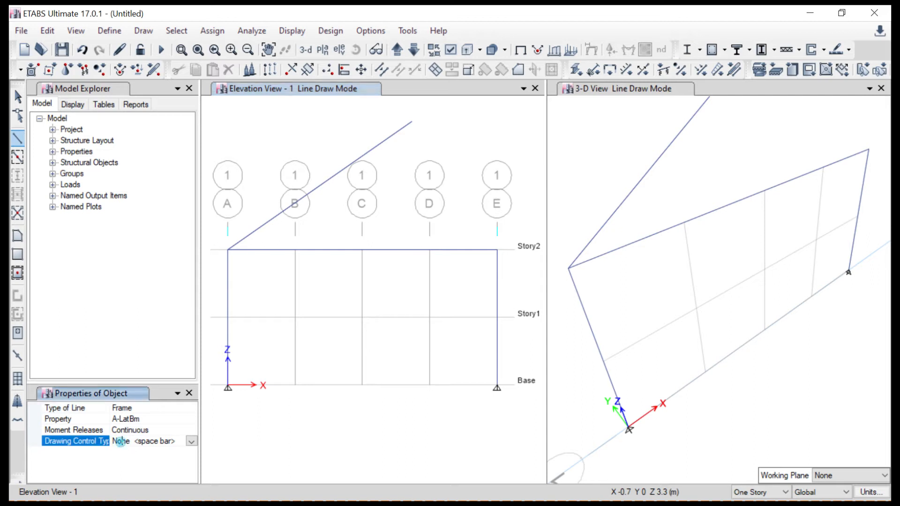
left_click(192, 442)
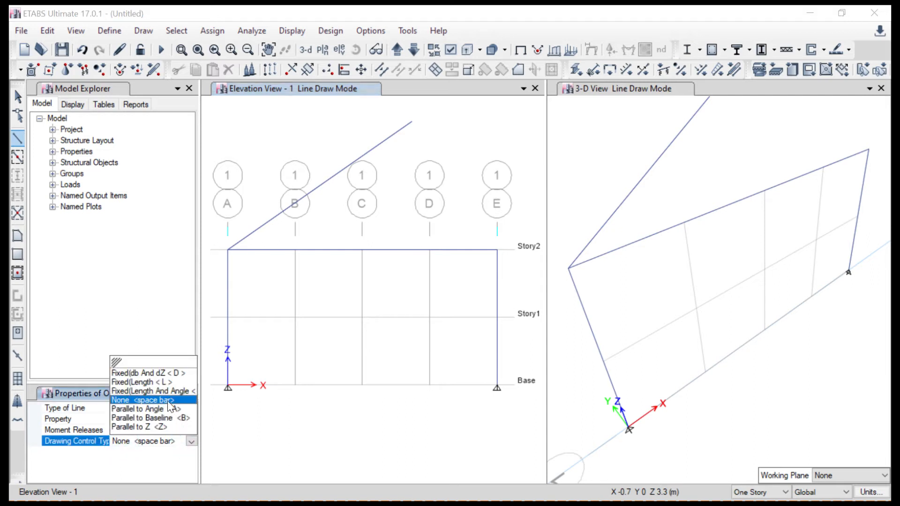
left_click(159, 391)
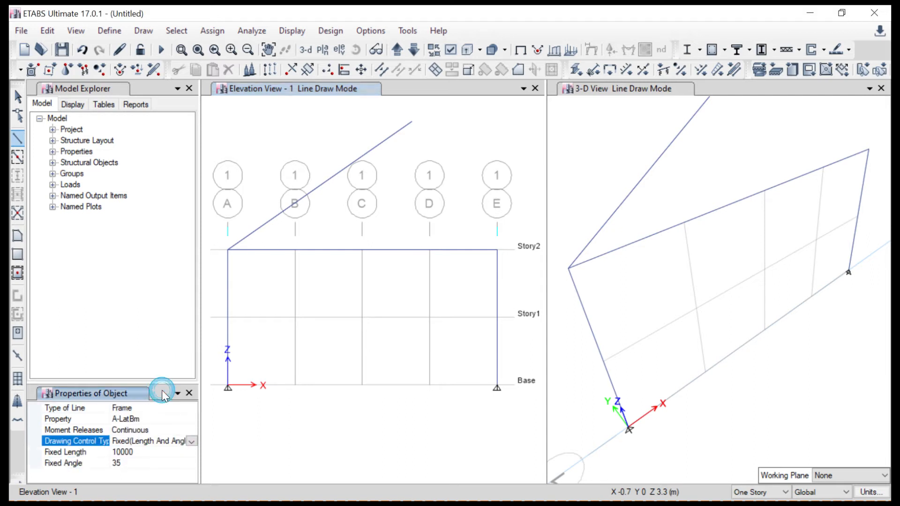
left_click(121, 464)
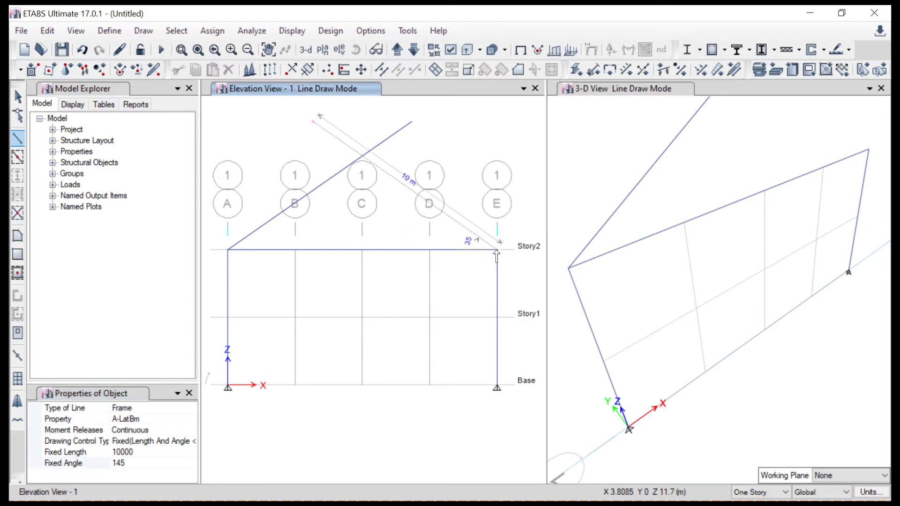
left_click(496, 252)
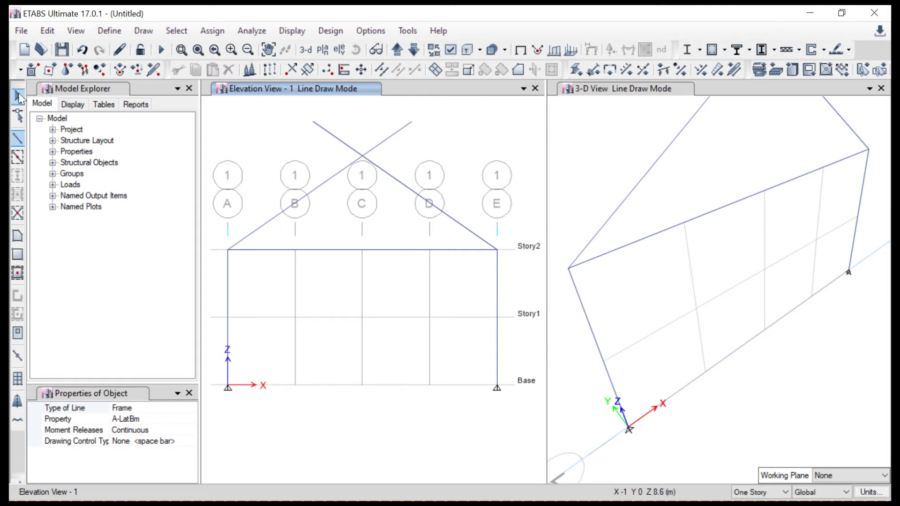
- Leave line drawing and select the two crossing inclined frames above Story2
left_click(18, 96)
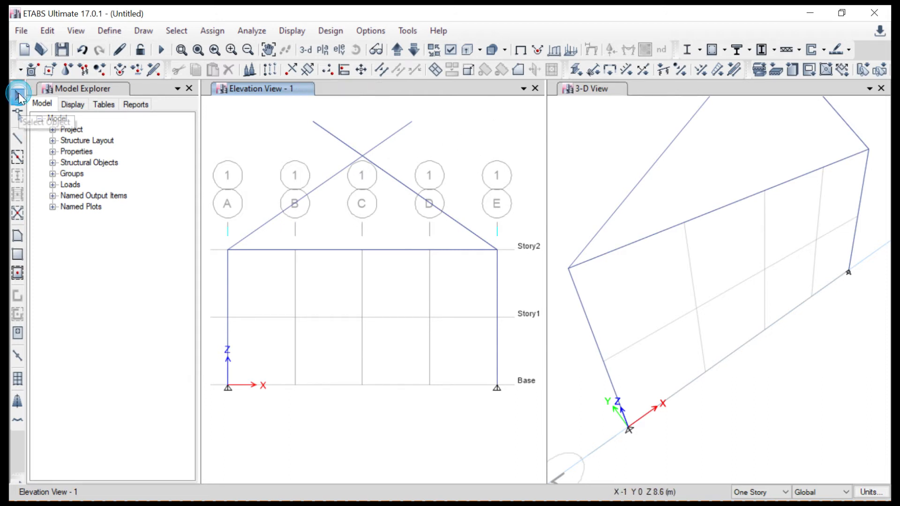
left_click(349, 166)
left_click(387, 176)
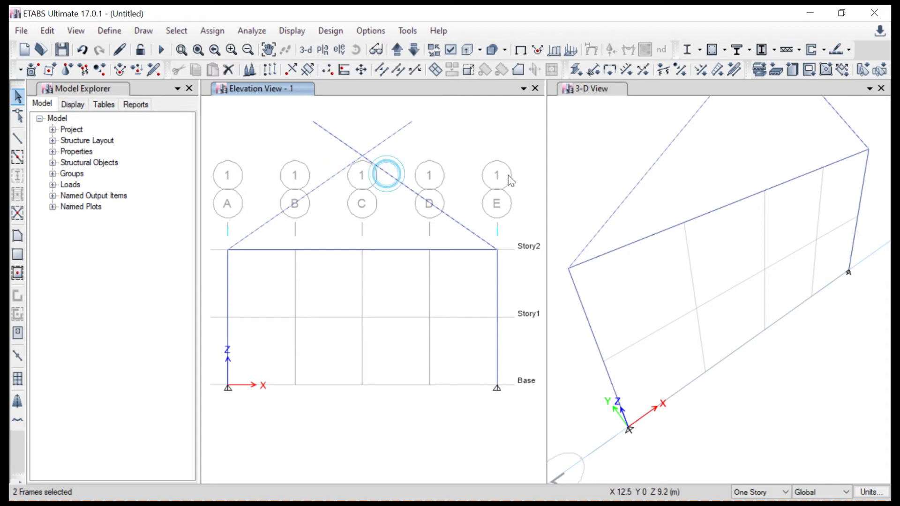
left_click(55, 35)
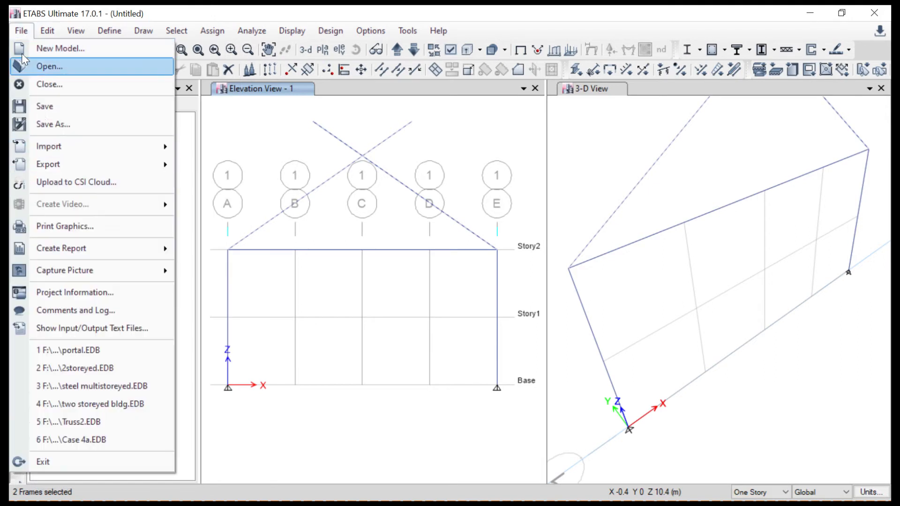
left_click(45, 30)
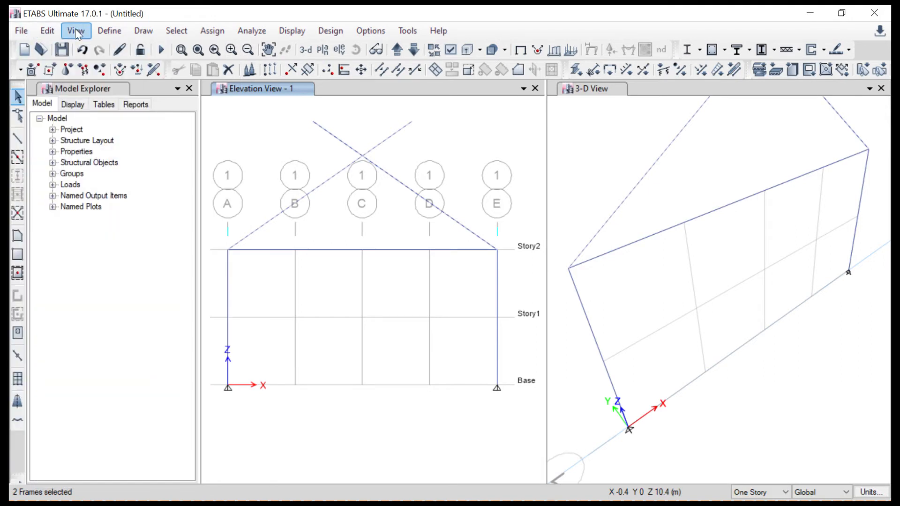
left_click(48, 31)
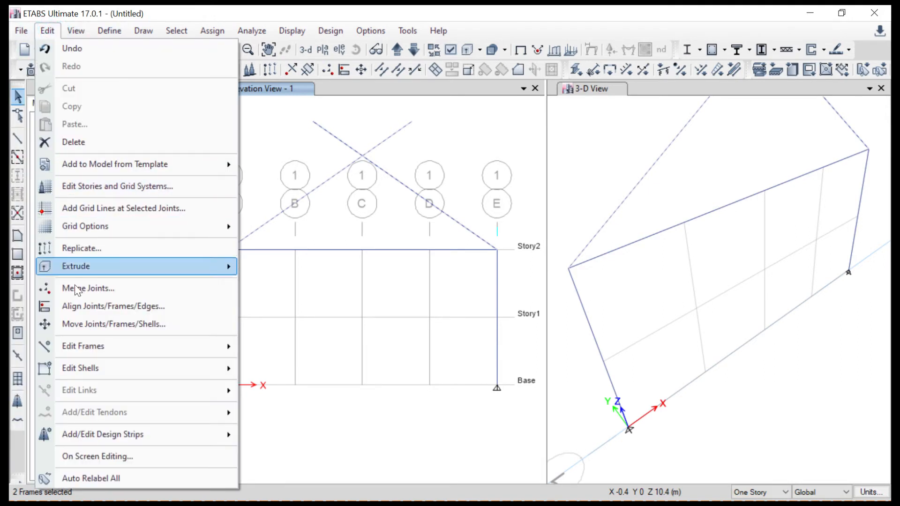
mouse_move(85, 353)
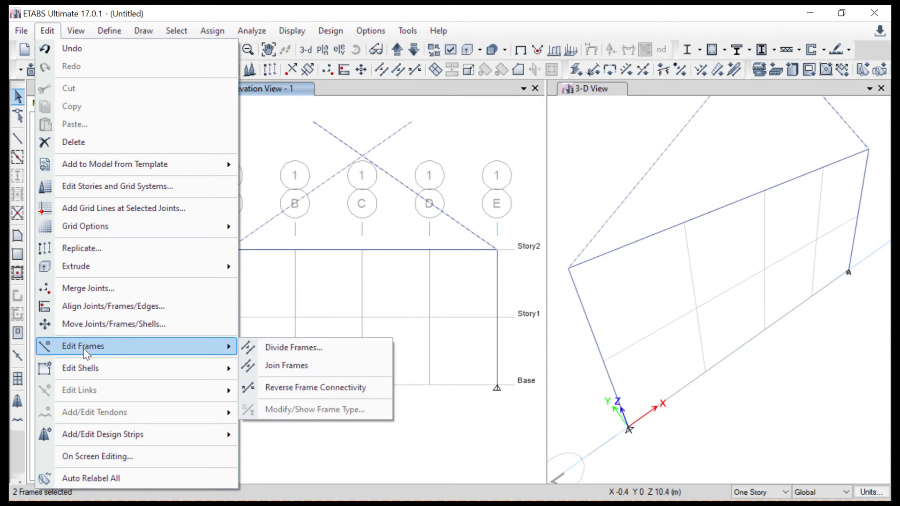
left_click(307, 347)
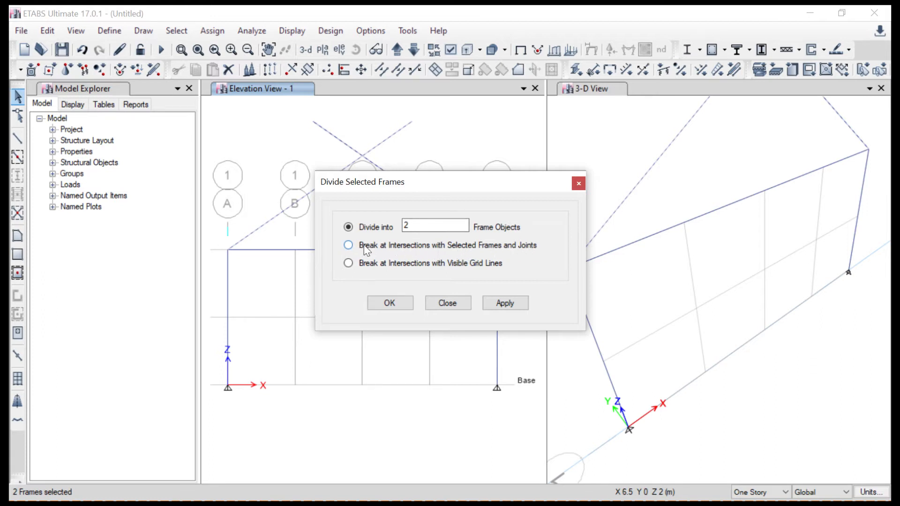
left_click(351, 246)
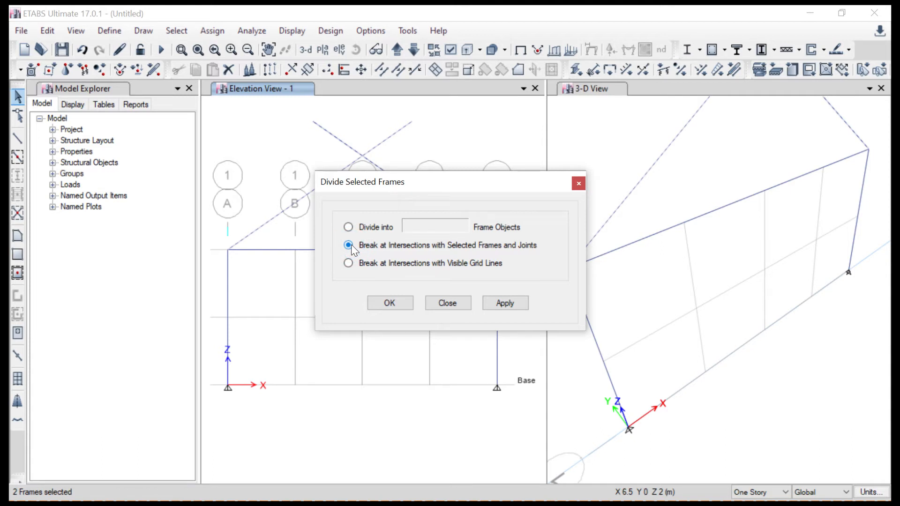
left_click(454, 303)
- Divide the two selected inclined frames by breaking them at intersections with selected frames and joints
left_click(51, 30)
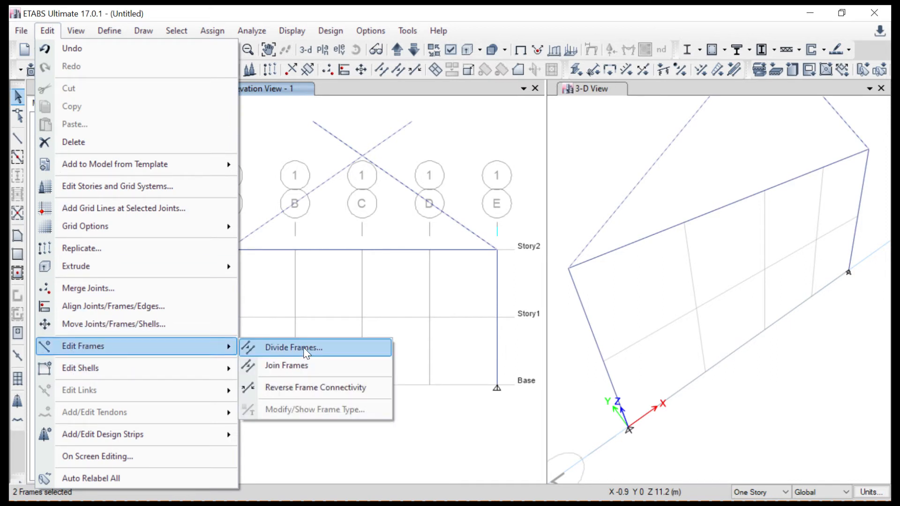
left_click(303, 349)
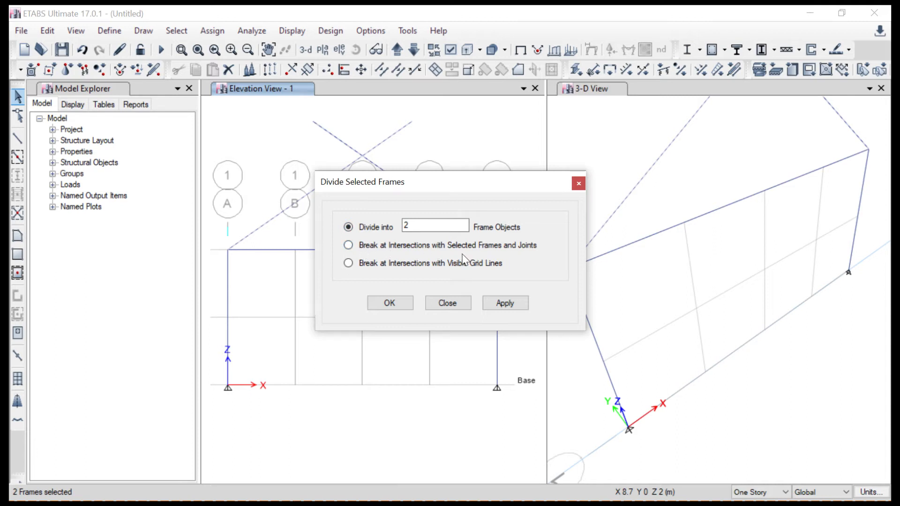
left_click(347, 245)
left_click(505, 305)
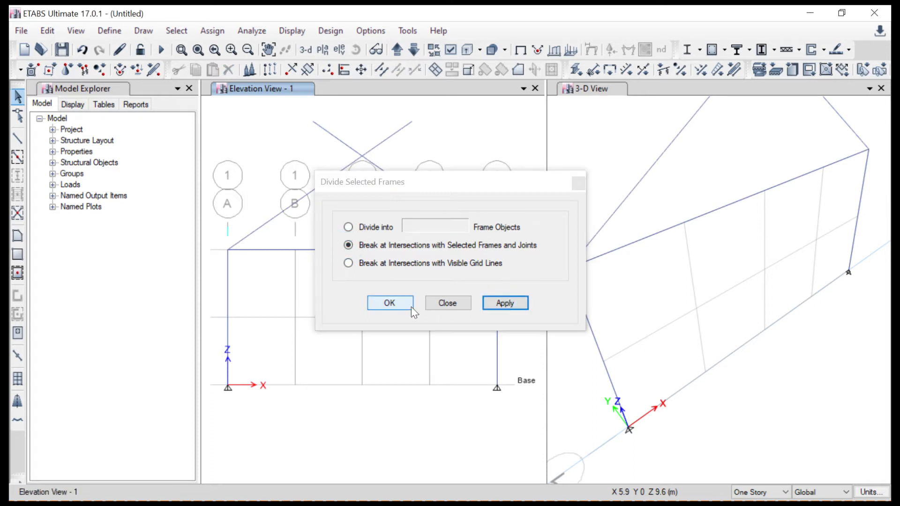
left_click(397, 303)
- Delete the two short frame pieces that extend beyond the apex where the inclined members cross
left_click(400, 184)
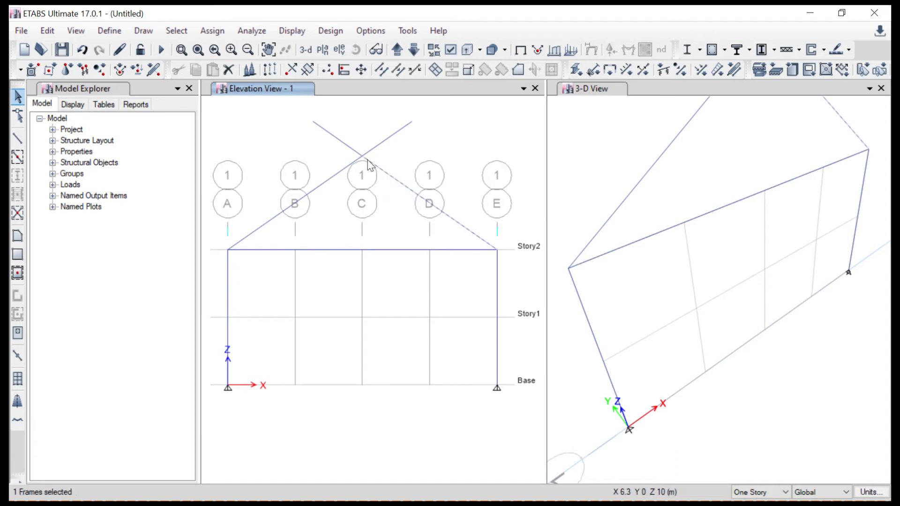
left_click(396, 133)
left_click(329, 133)
left_click(326, 178)
left_click(326, 179)
left_click(396, 181)
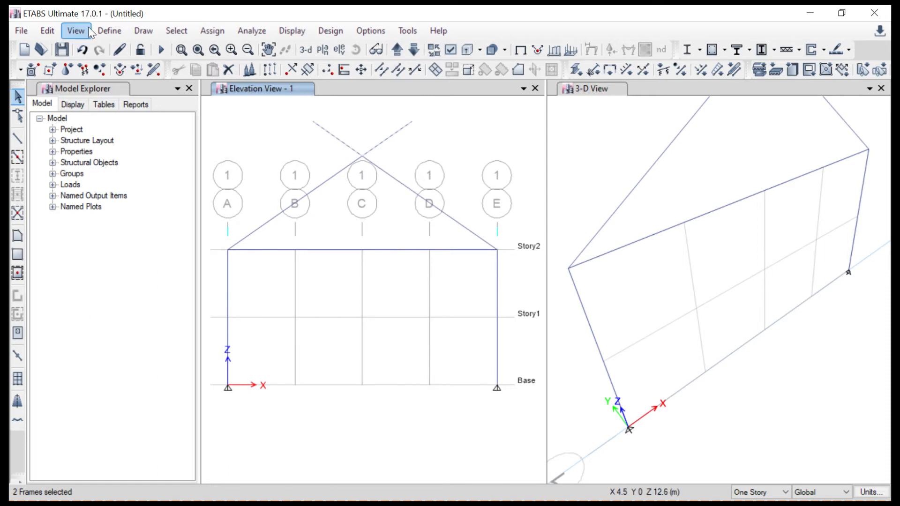
left_click(47, 30)
left_click(77, 140)
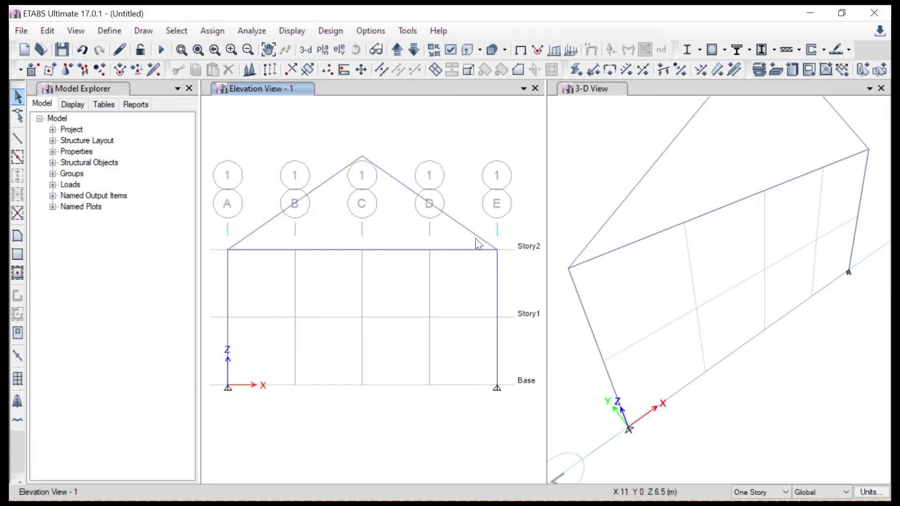
- Divide the inclined roof frame between grids C and E into 2 frame objects
left_click(409, 189)
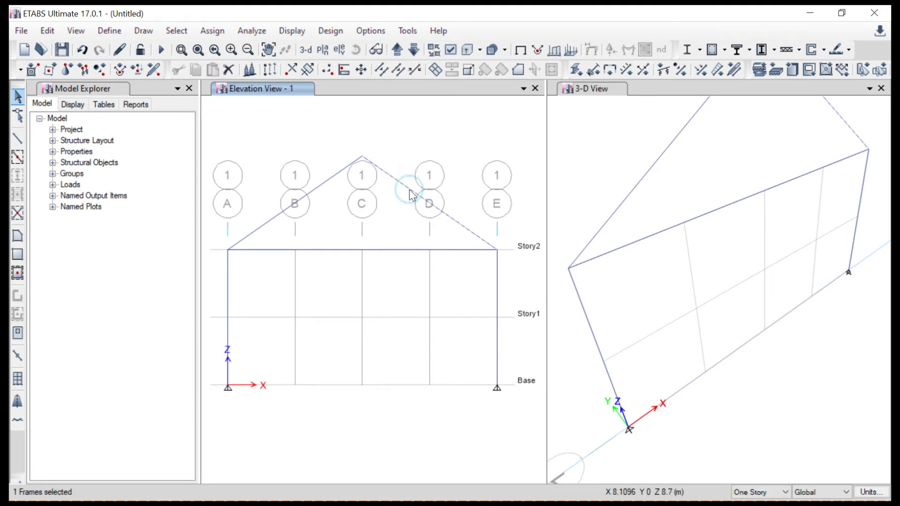
left_click(53, 31)
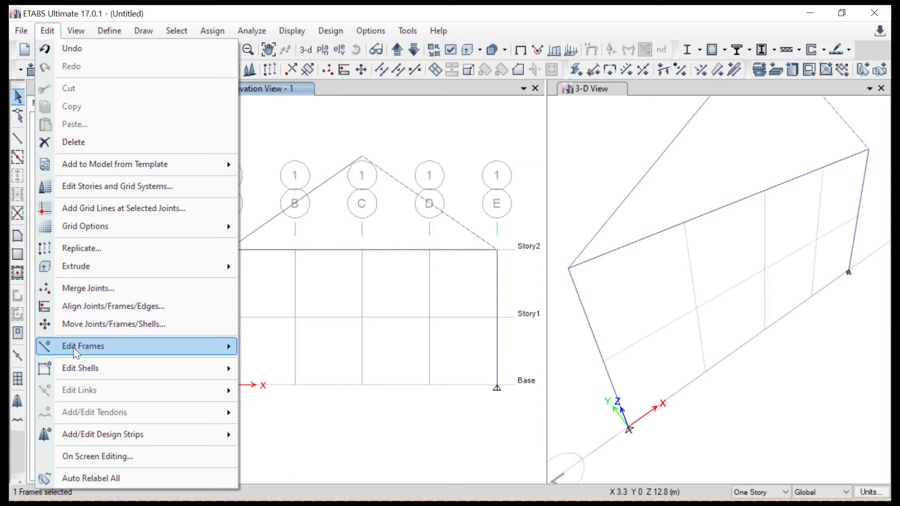
mouse_move(75, 353)
left_click(297, 348)
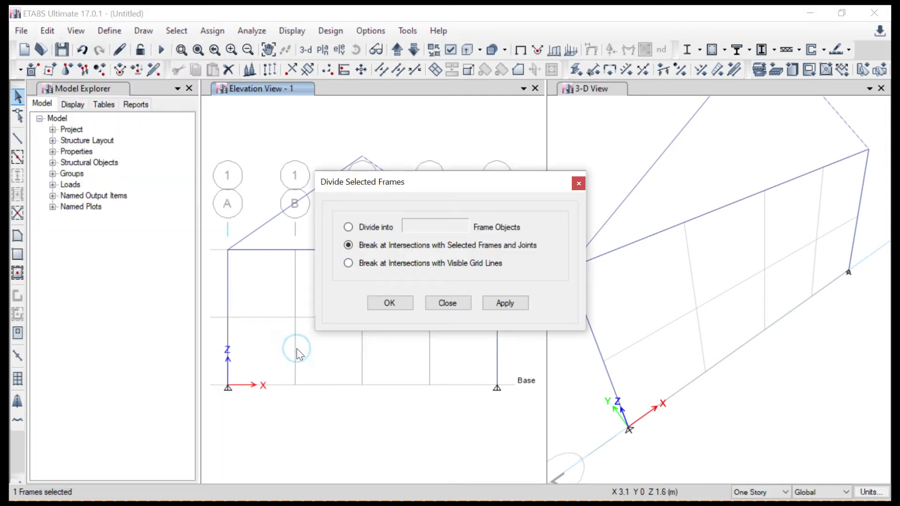
left_click(348, 226)
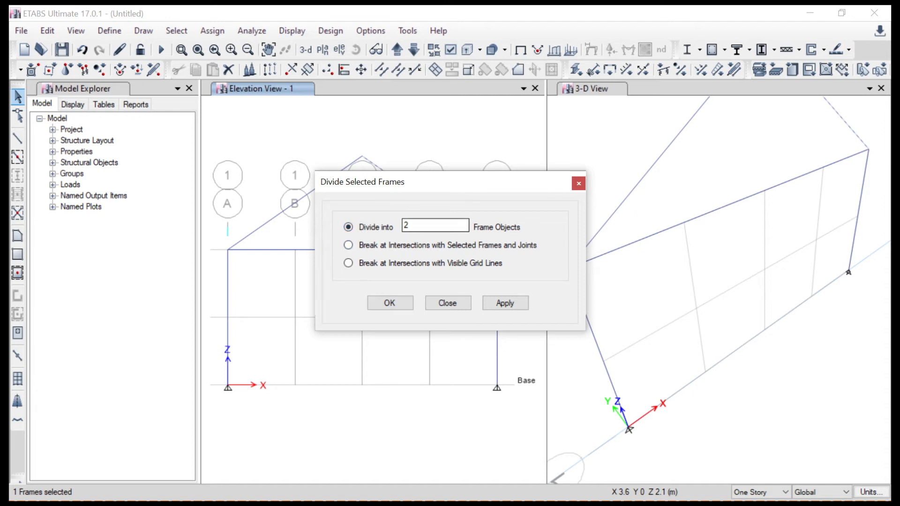
left_click(497, 301)
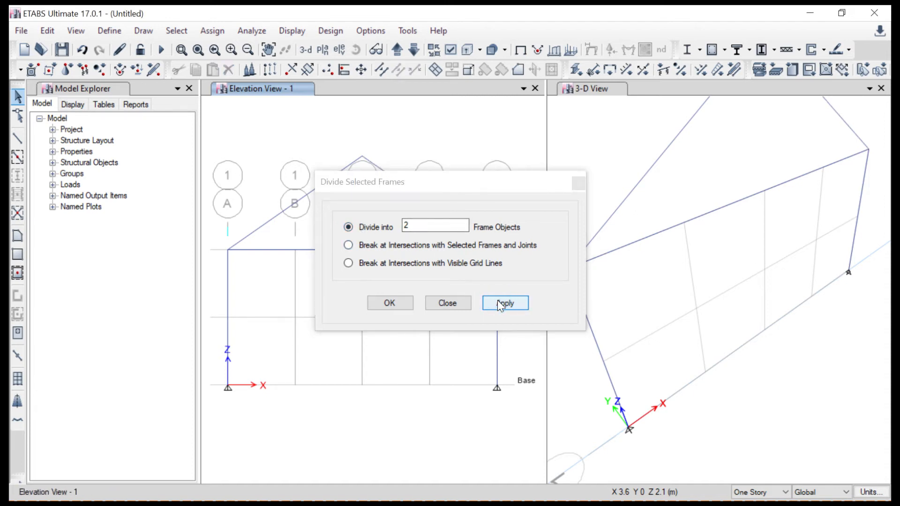
left_click(396, 302)
- Select both halves of the C–E roof slope plus the A–C inclined frame, and divide each into 2 frame objects
left_click(396, 180)
left_click(456, 220)
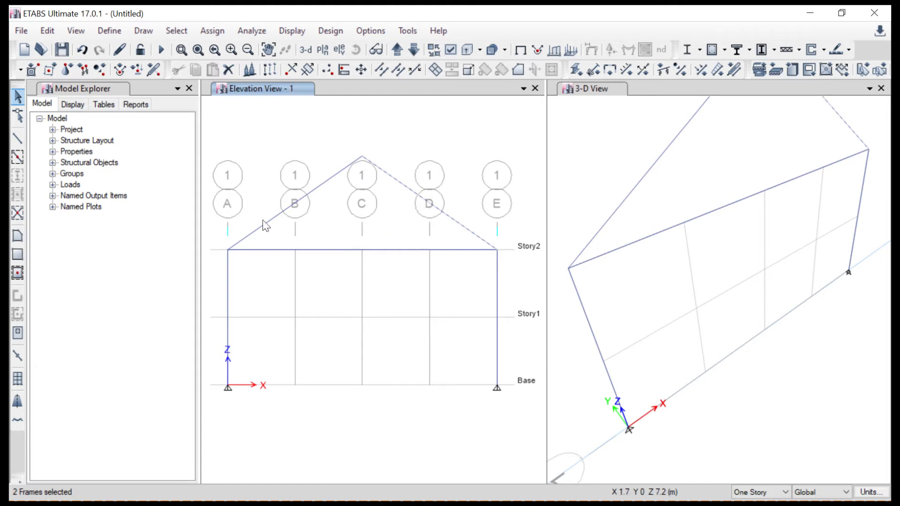
left_click(316, 191)
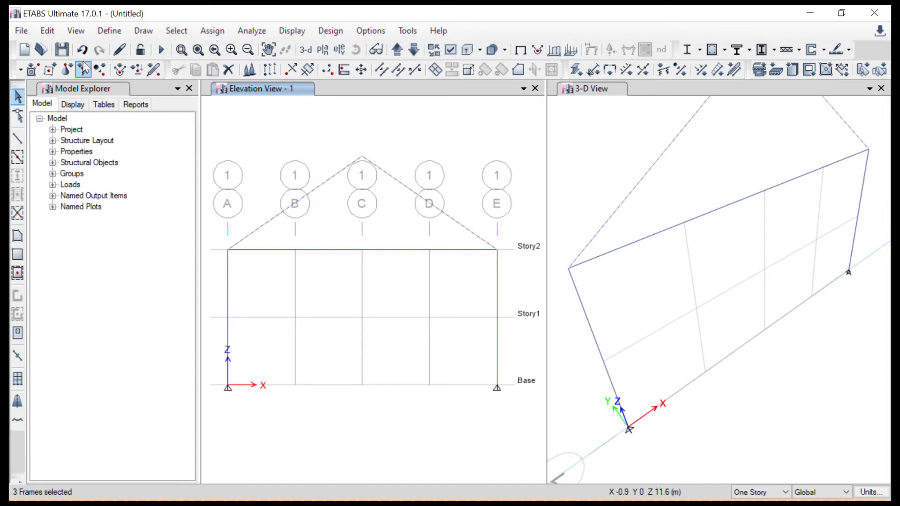
left_click(49, 31)
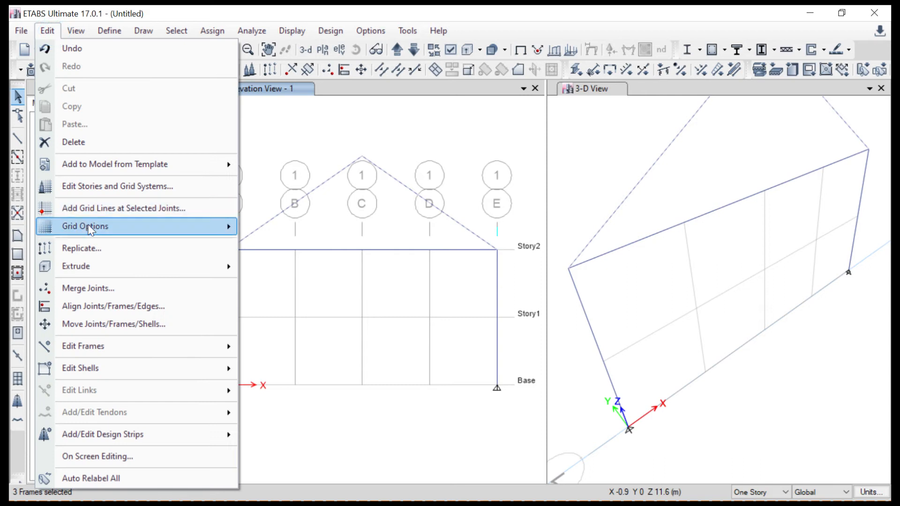
mouse_move(92, 346)
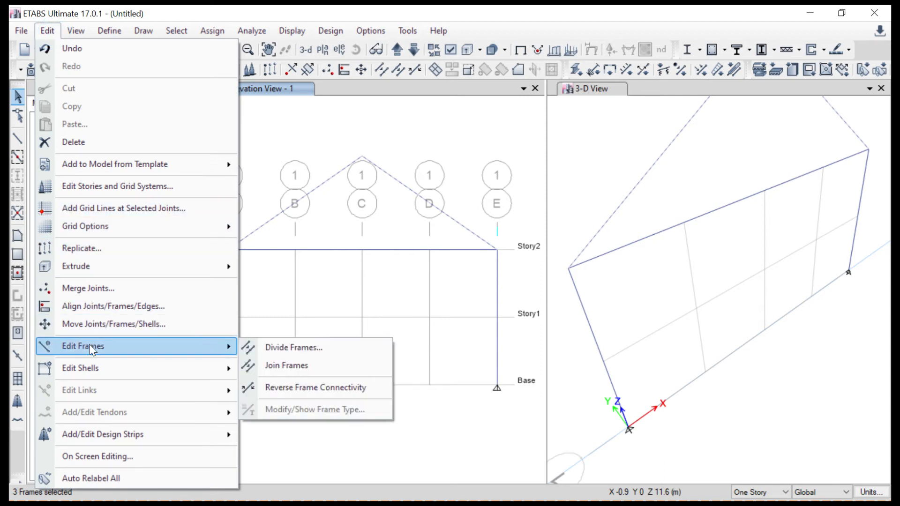
left_click(294, 350)
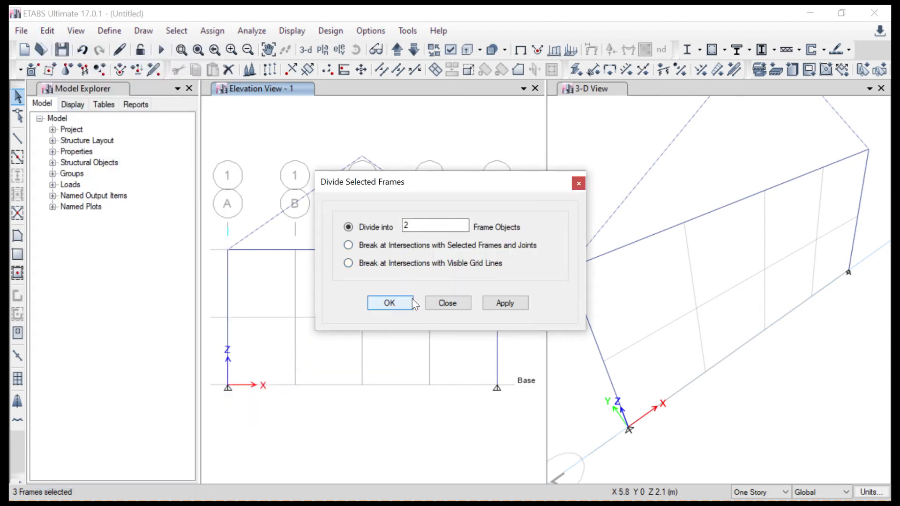
left_click(500, 302)
left_click(388, 303)
- Check the divided pieces on both roof slopes by selecting them, and clear the selection
left_click(320, 187)
left_click(272, 218)
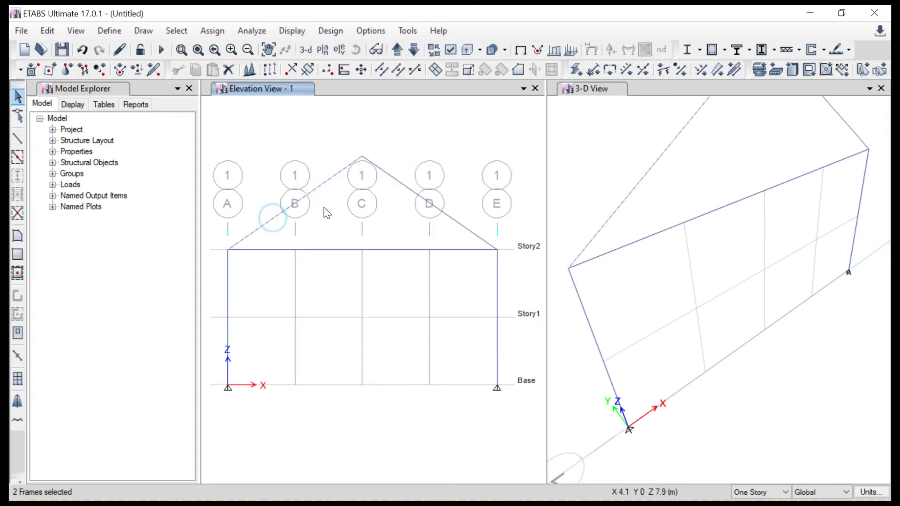
left_click(401, 184)
left_click(467, 229)
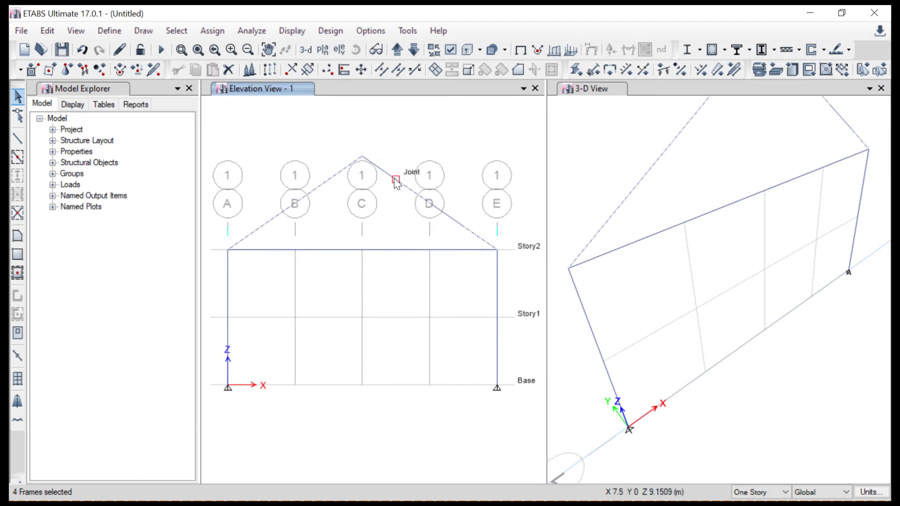
key("ctrl+q")
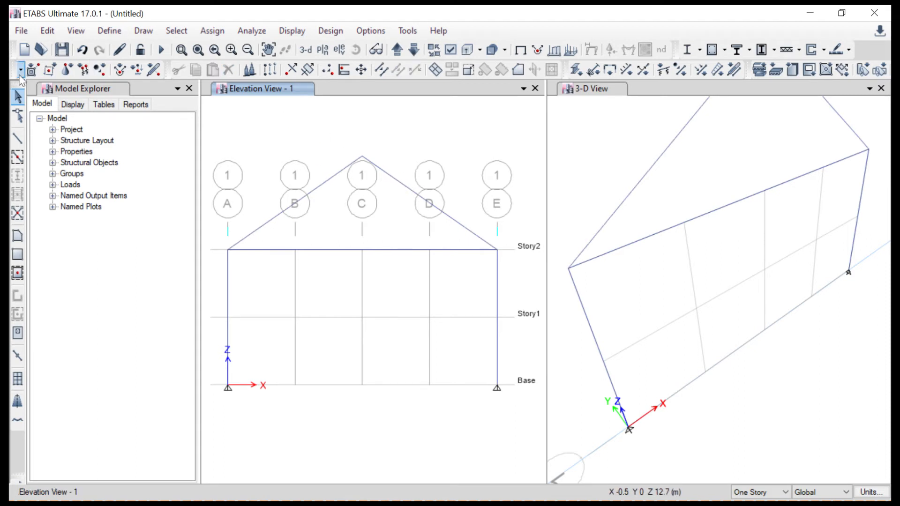
- Join the two short frame pieces on the upper half of the roof slope between grids C and D
left_click(383, 175)
left_click(407, 189)
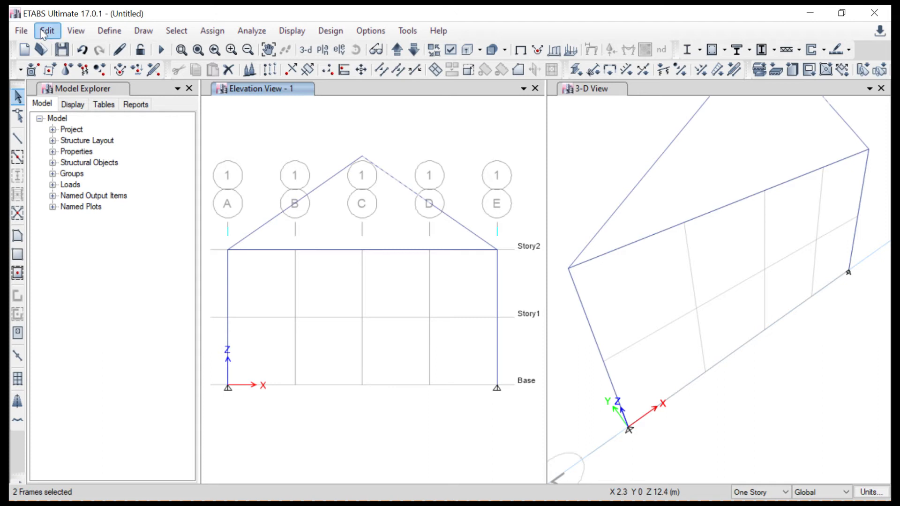
left_click(47, 31)
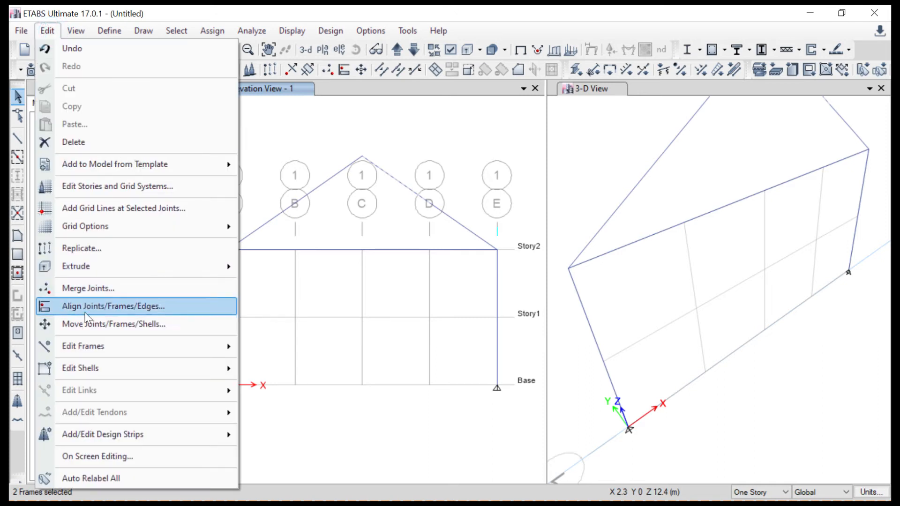
mouse_move(109, 354)
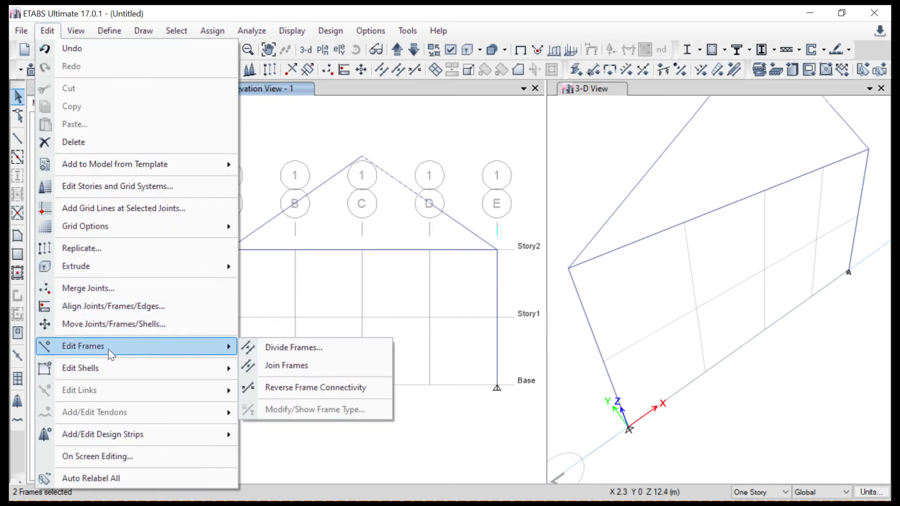
left_click(281, 368)
left_click(391, 177)
left_click(462, 144)
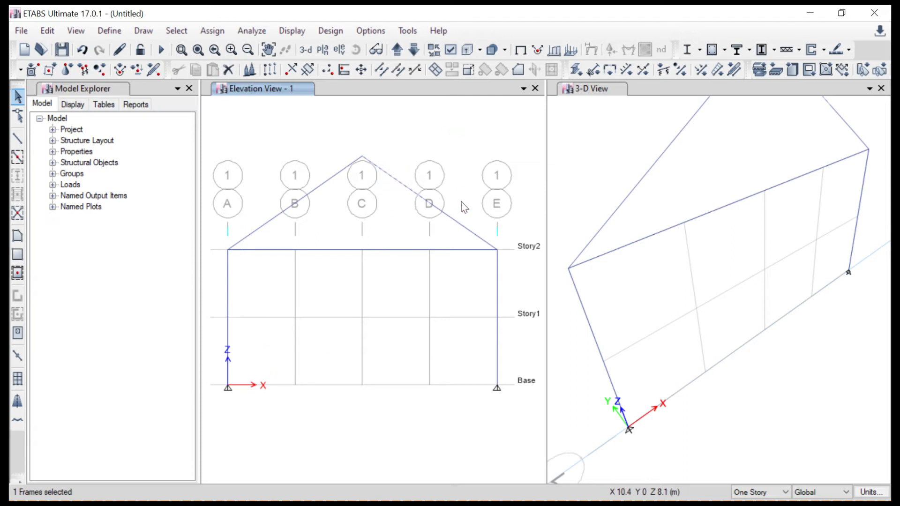
- Join the two short frame pieces on the lower half of the roof slope between grids D and E
left_click(449, 217)
left_click(449, 216)
left_click(318, 186)
left_click(52, 29)
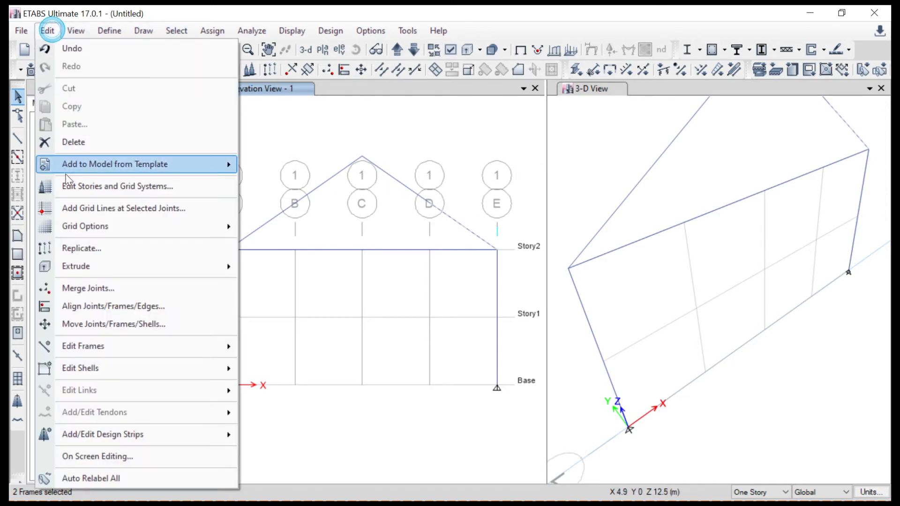
mouse_move(89, 358)
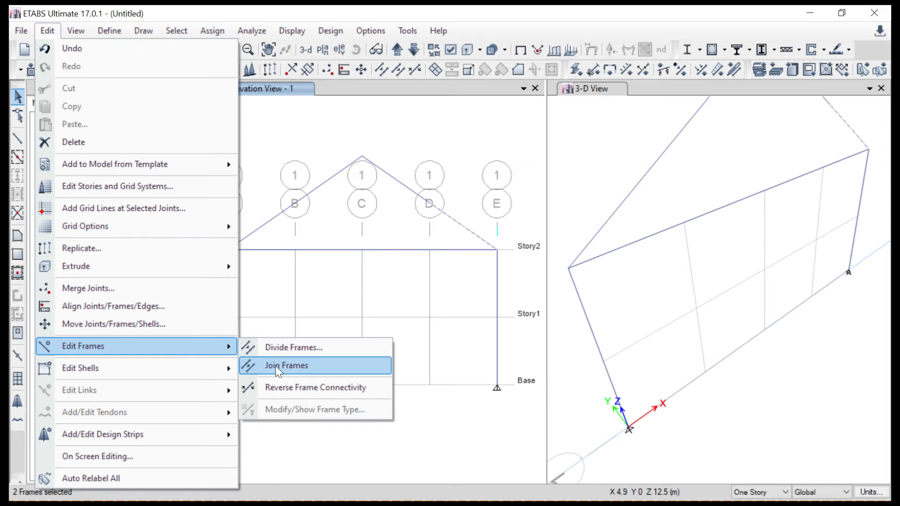
left_click(277, 366)
- Select each roof slope piece to check how both slopes are divided, and clear the selection
left_click(452, 219)
left_click(392, 178)
left_click(330, 180)
left_click(274, 216)
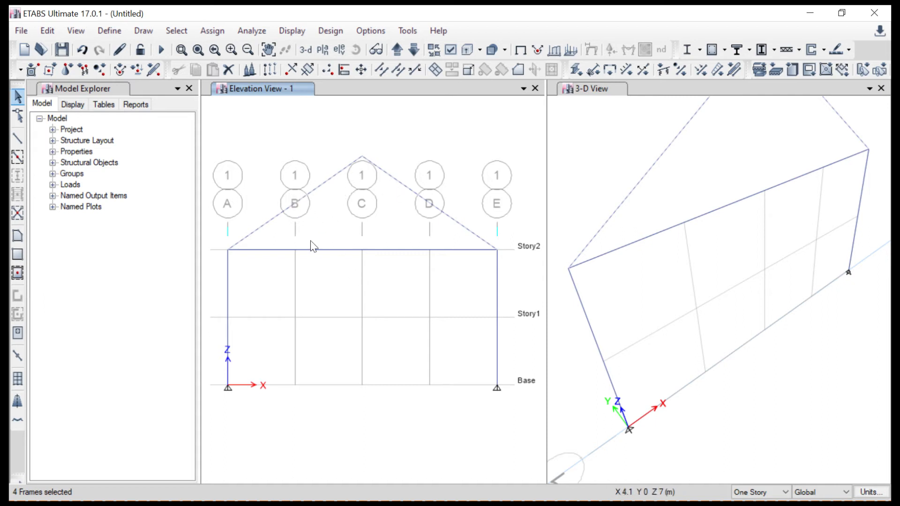
key("Escape")
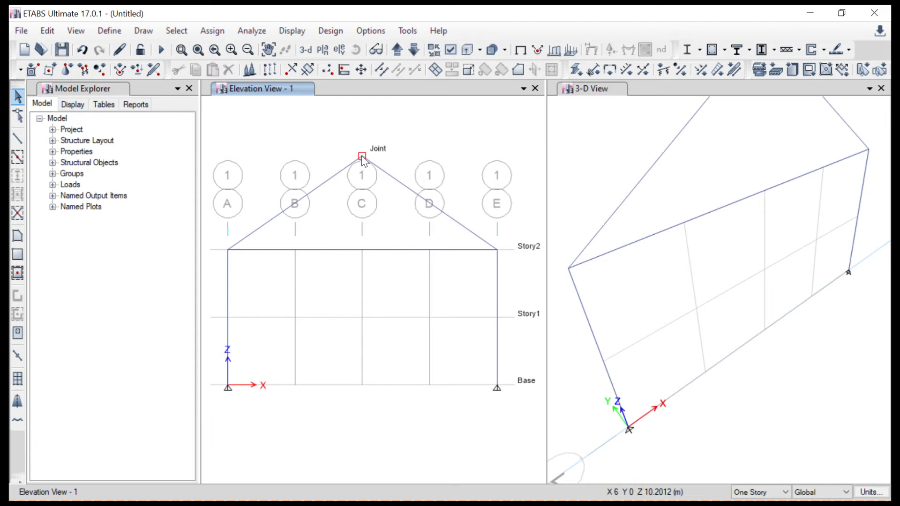
- Draw a diagonal frame from the apex to grid B at Story2 and a vertical from there up to the roof slope midpoint
left_click(17, 138)
left_click(361, 158)
left_click(295, 250)
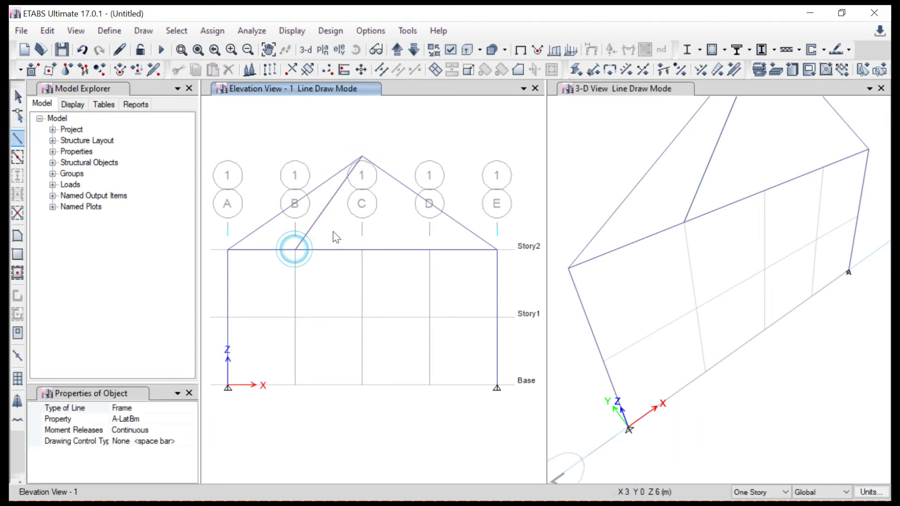
left_click(295, 203)
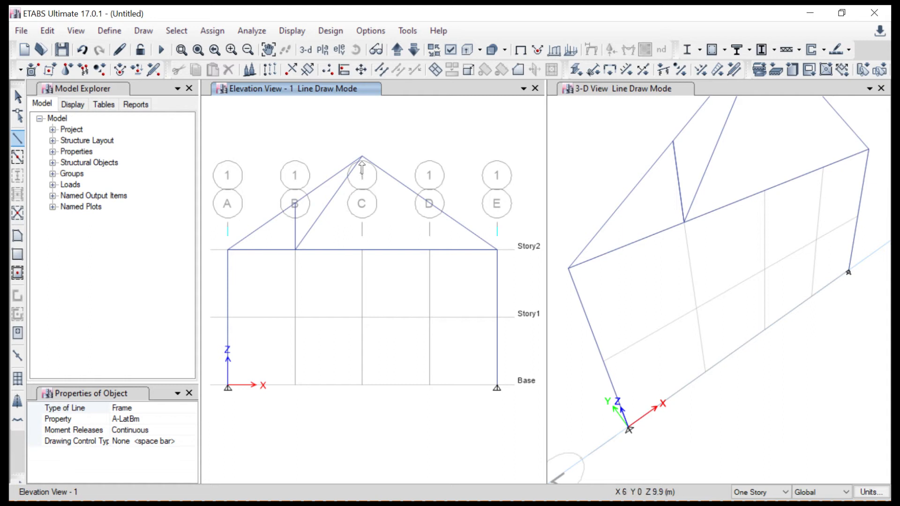
- Draw a diagonal frame from the apex to grid D at Story2 and a vertical from there up to the roof slope midpoint
left_click(362, 156)
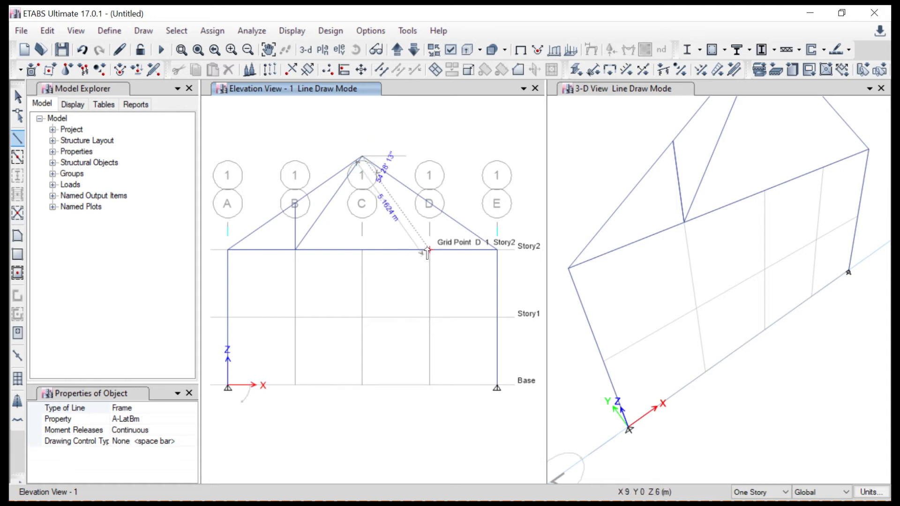
left_click(430, 250)
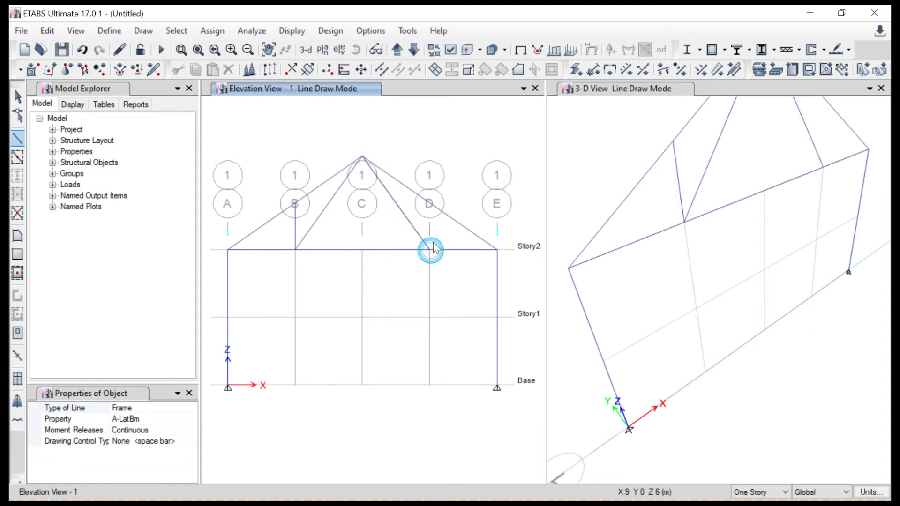
left_click(430, 203)
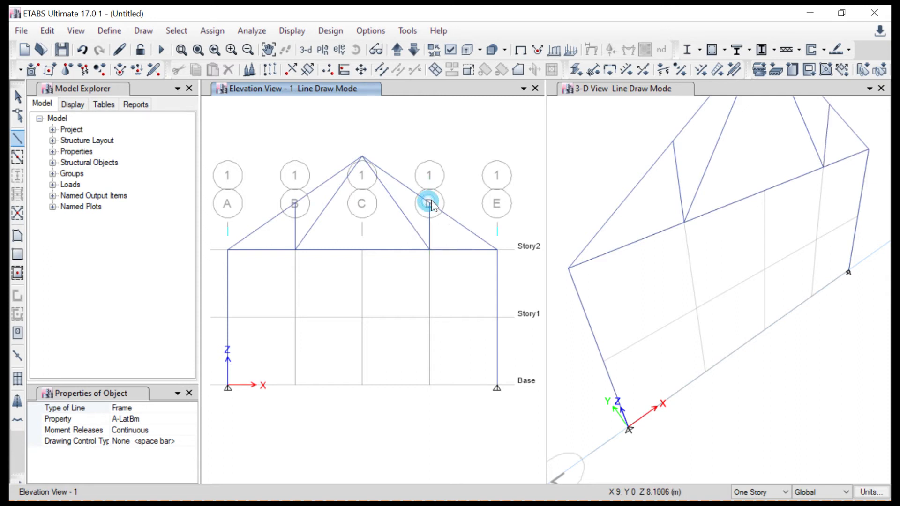
right_click(464, 184)
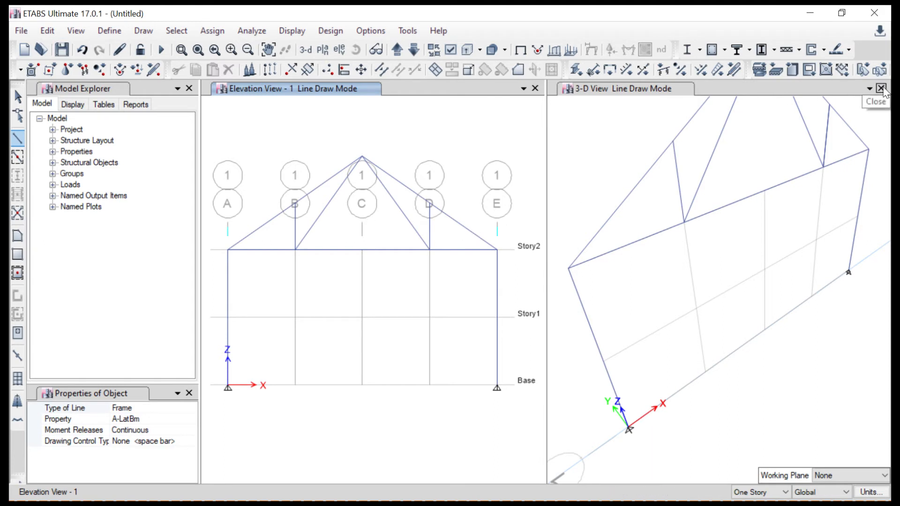
- Close the 3-D view to leave only the elevation, and exit line drawing
left_click(881, 88)
middle_click_drag(618, 261, 589, 347)
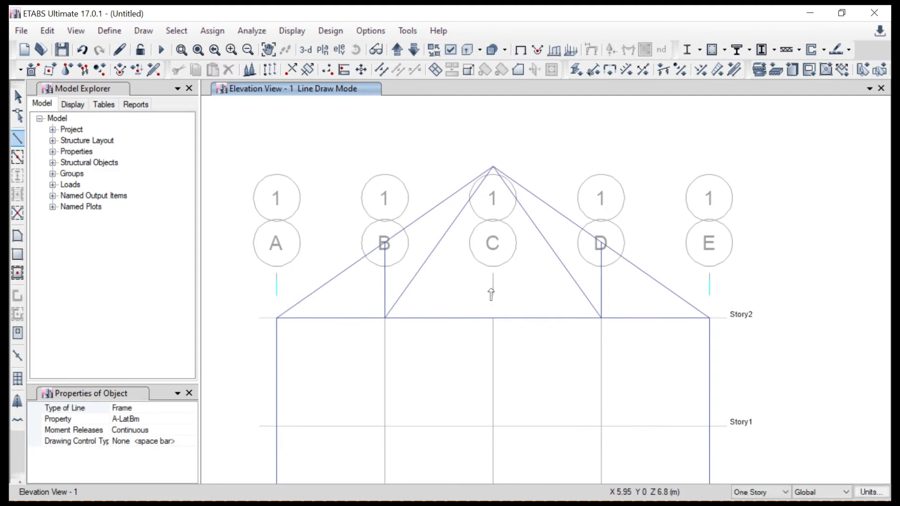
key("Escape")
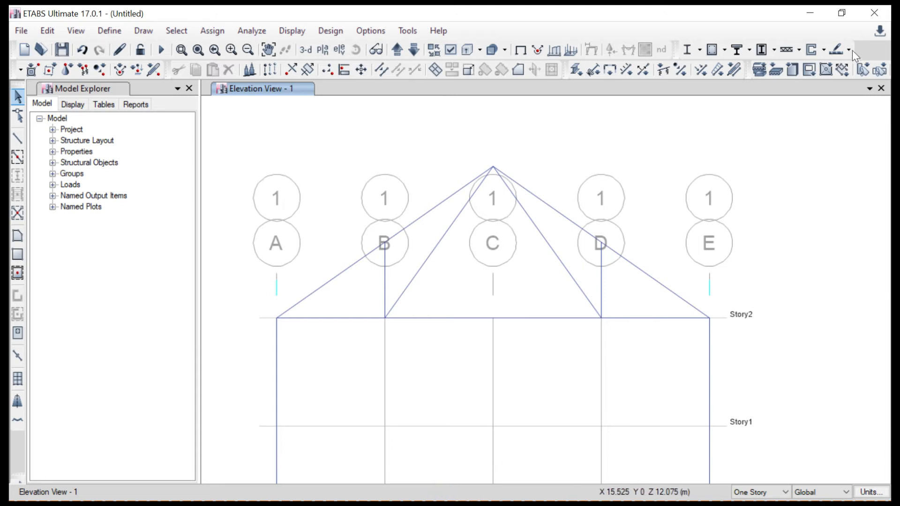
- Switch to the PowerPoint presentation and examine the truss diagram on slide 2
left_click(815, 15)
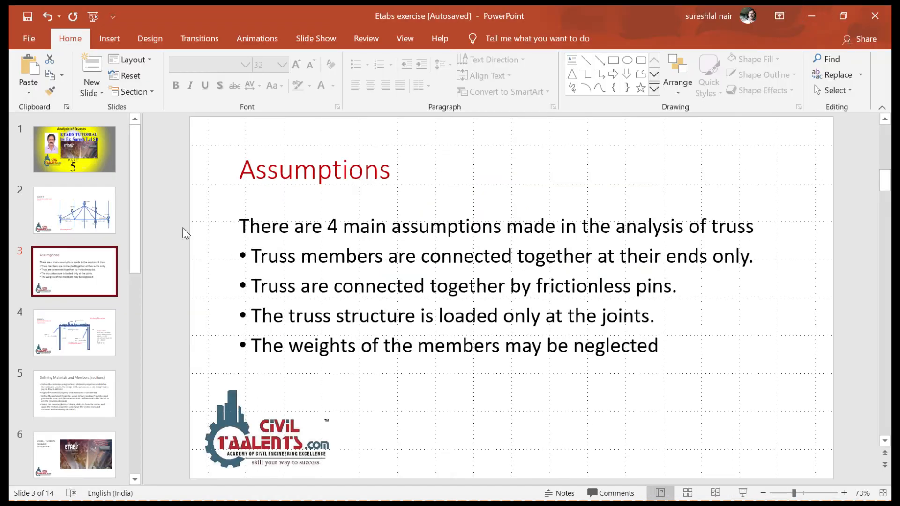
left_click(80, 213)
scroll(557, 334, "up", 1)
scroll(556, 334, "down", 1)
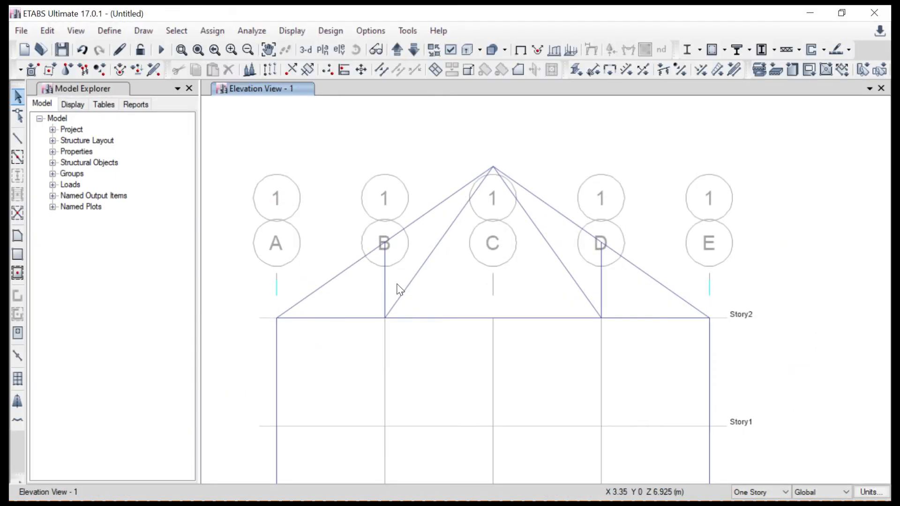
- Assign a Dead joint force of -3 kN in Global Z to the two truss end joints at grids A and E, Story2
left_click(276, 318)
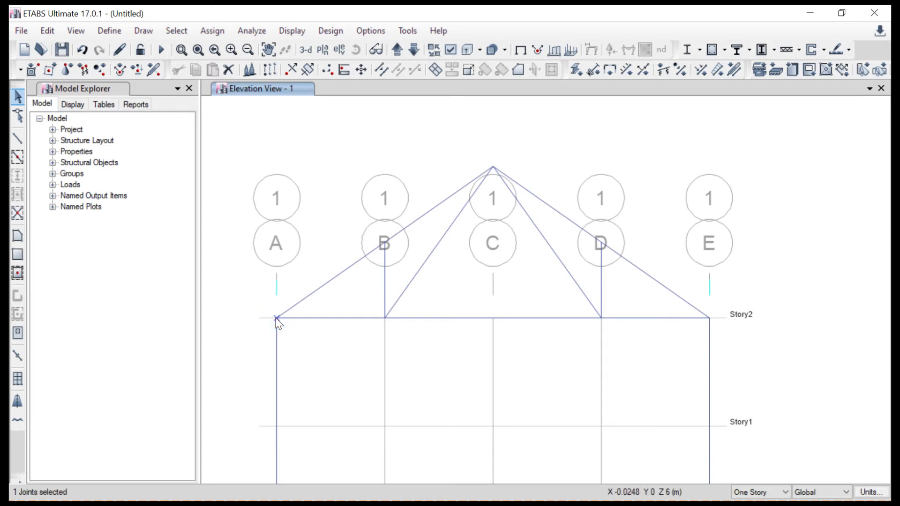
left_click(709, 318)
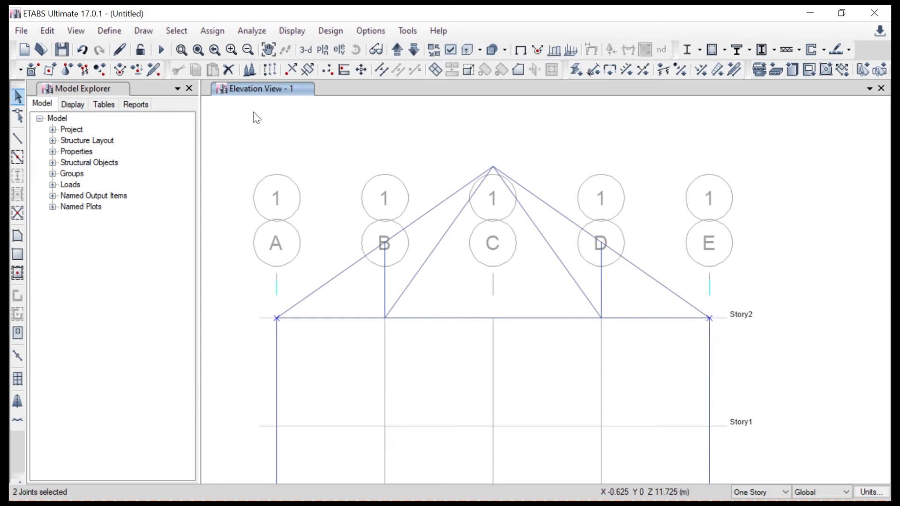
left_click(198, 33)
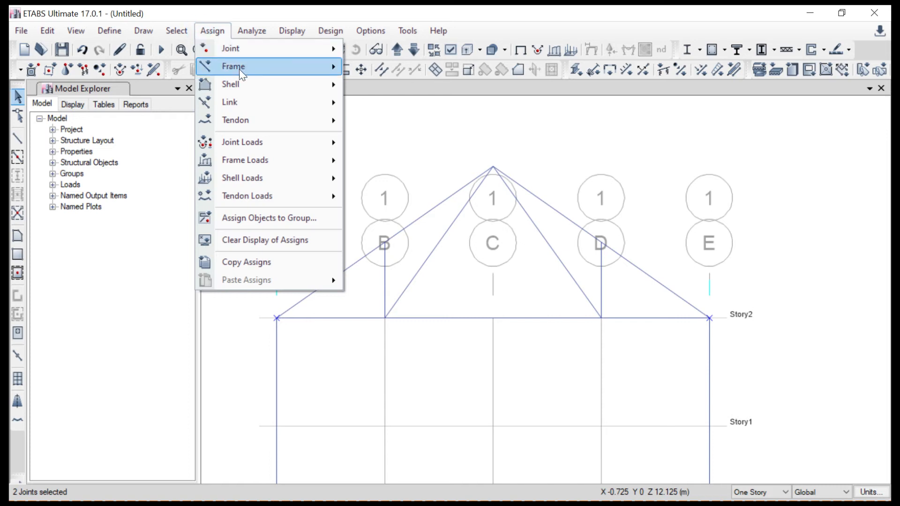
mouse_move(243, 142)
left_click(368, 147)
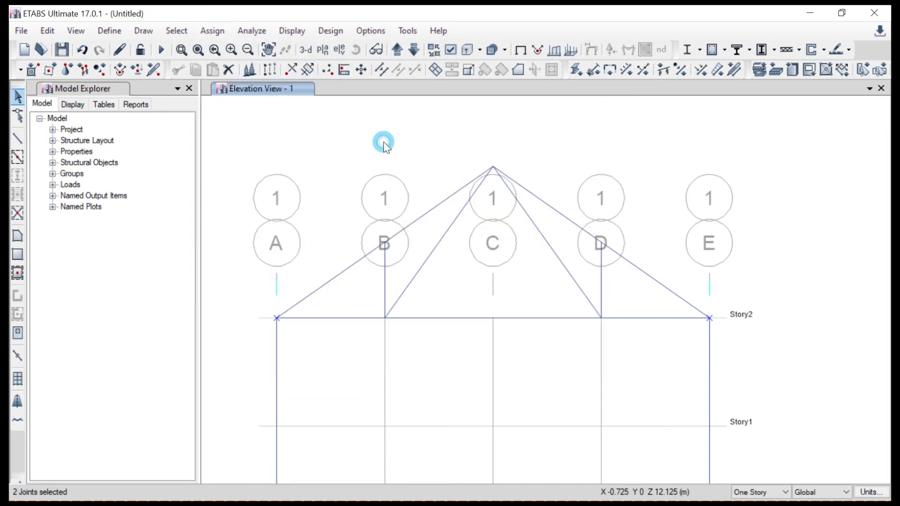
double_click(400, 227)
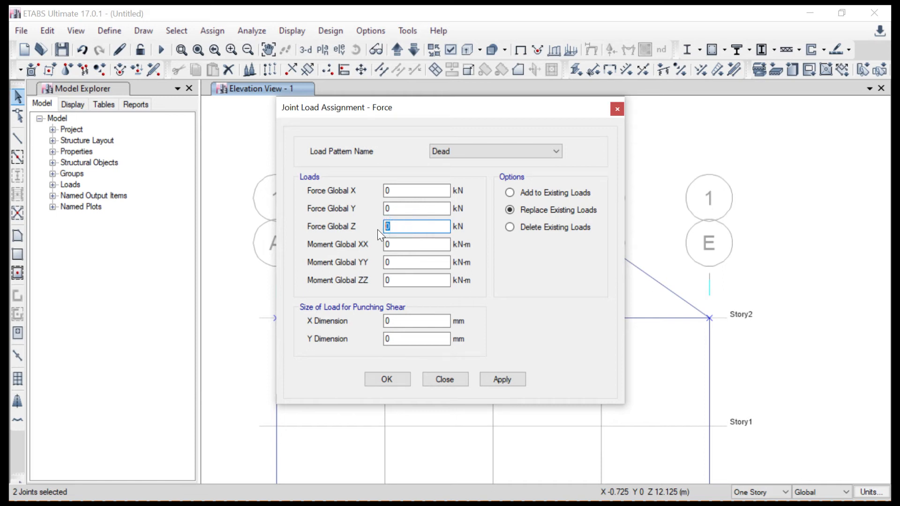
type("-3")
left_click(502, 379)
left_click(401, 382)
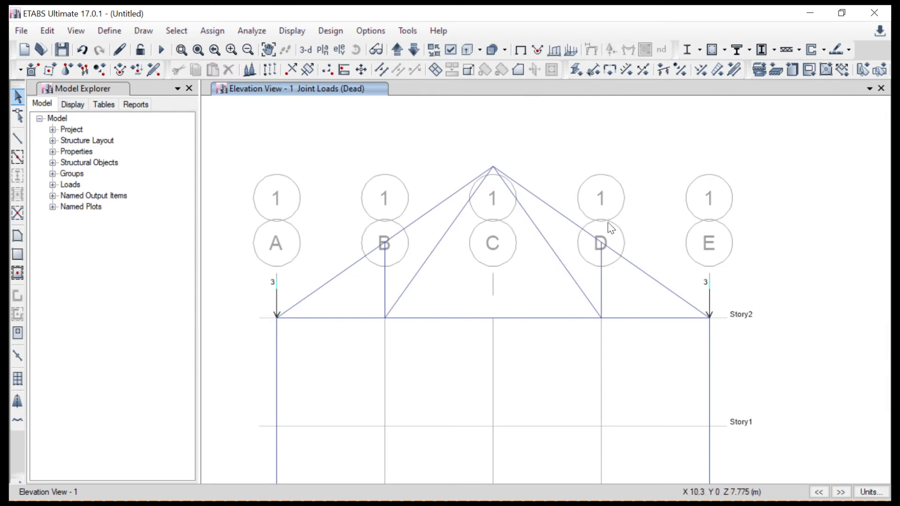
left_click(212, 32)
mouse_move(236, 141)
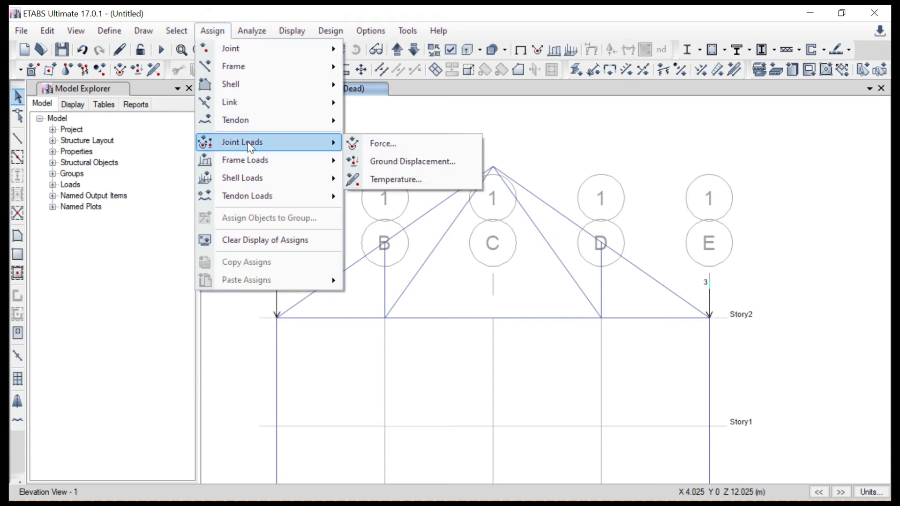
left_click(378, 145)
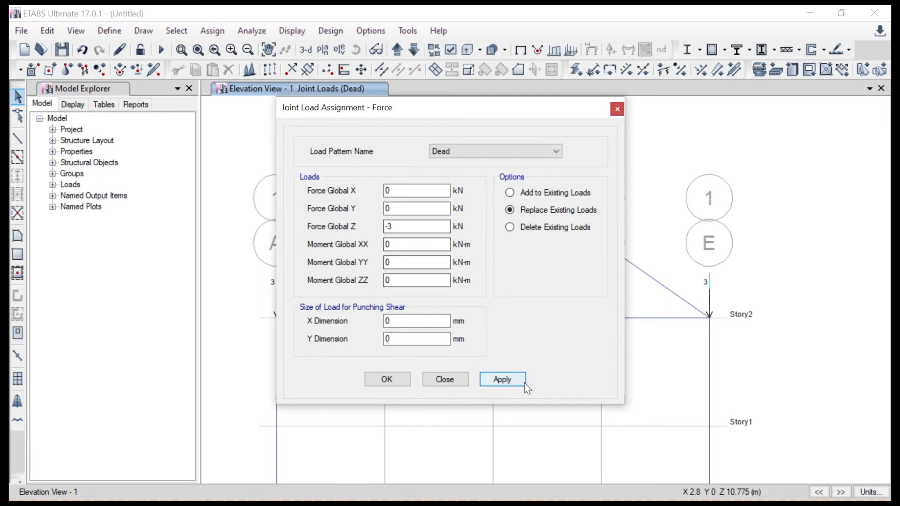
left_click(443, 381)
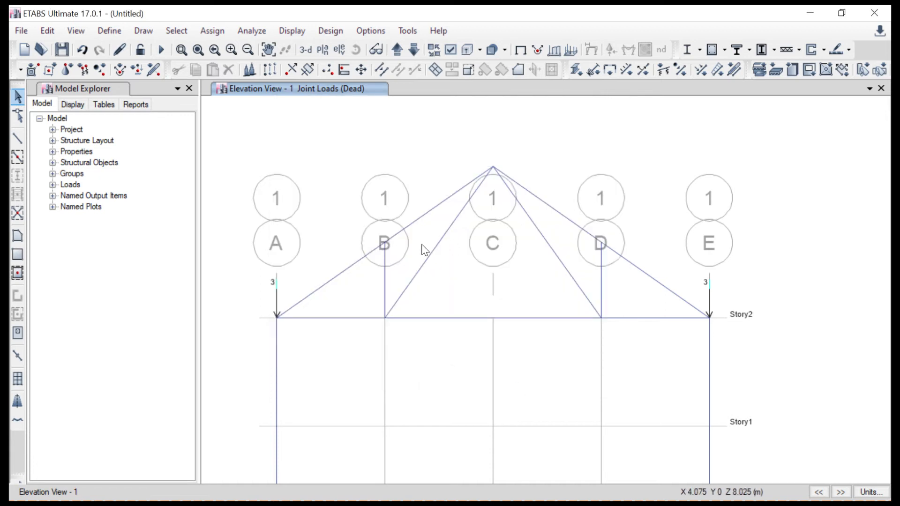
- Assign a Dead joint force of -4 kN in Global Z to both roof slope midpoint joints at grids B and D
left_click(384, 241)
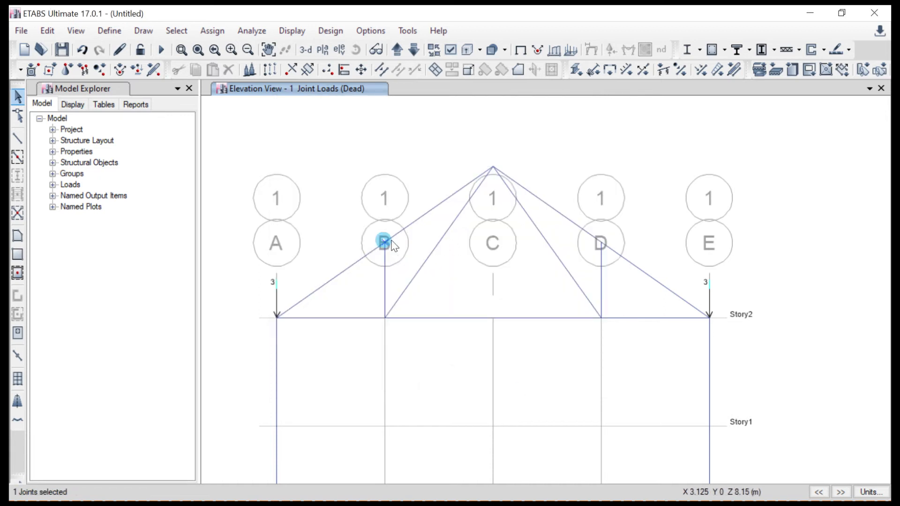
left_click(601, 242)
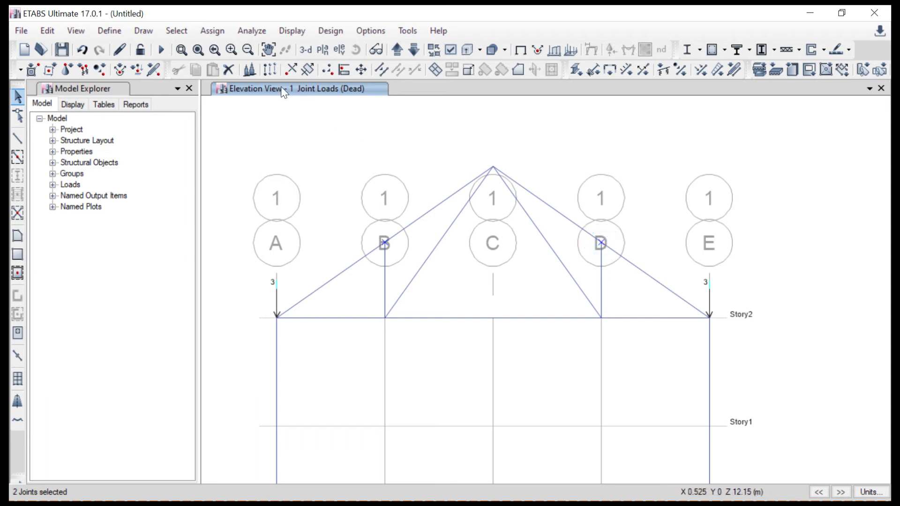
left_click(218, 29)
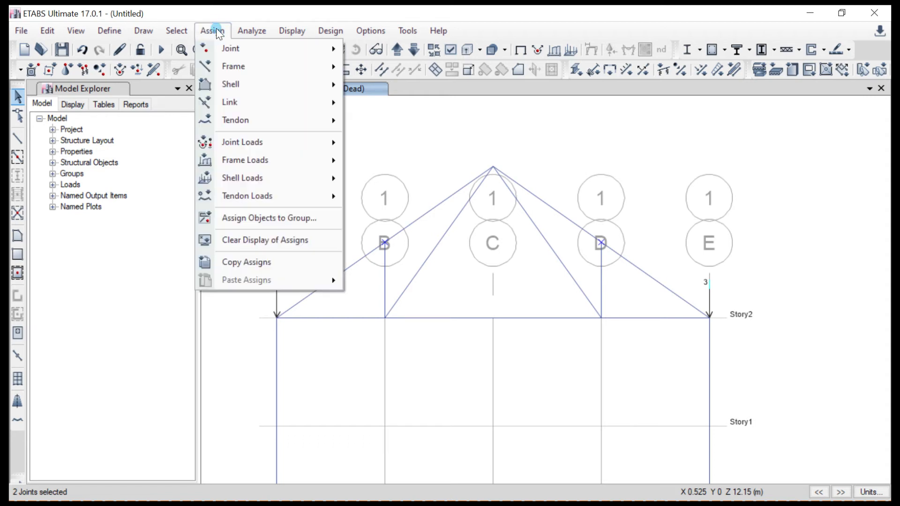
mouse_move(244, 142)
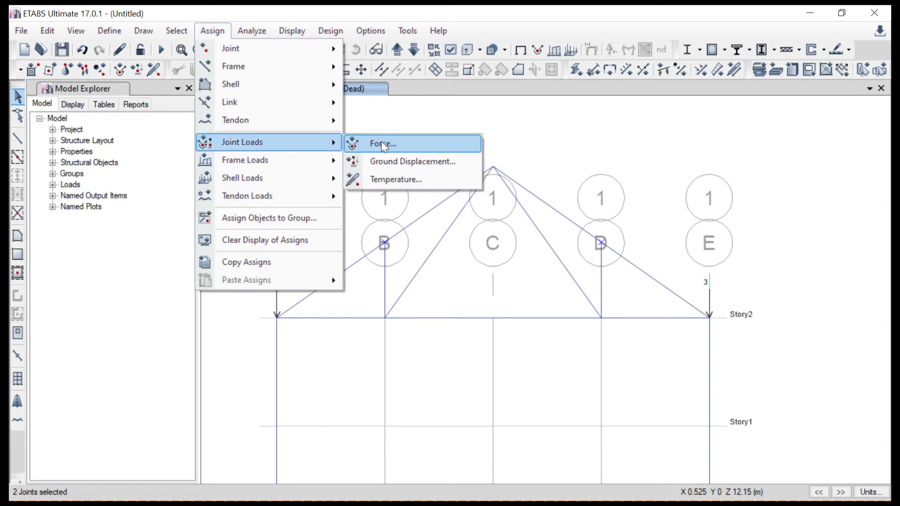
left_click(383, 144)
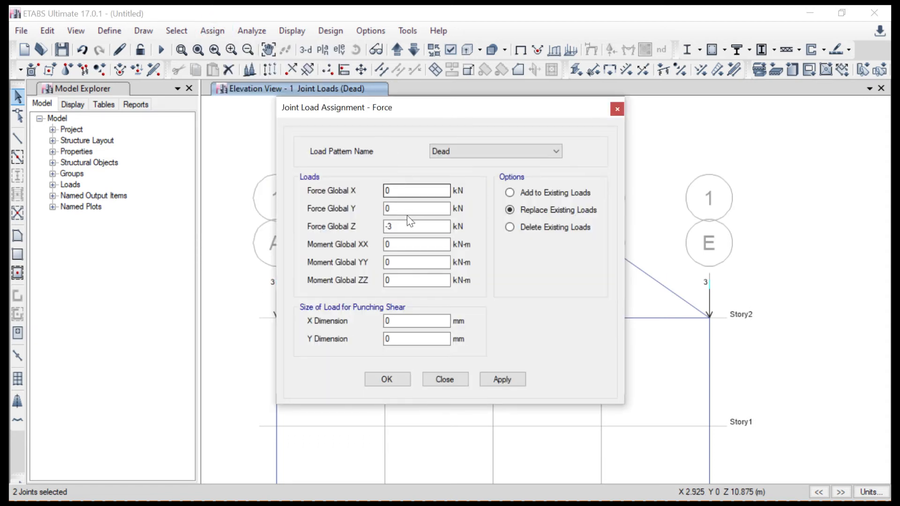
left_click(401, 227)
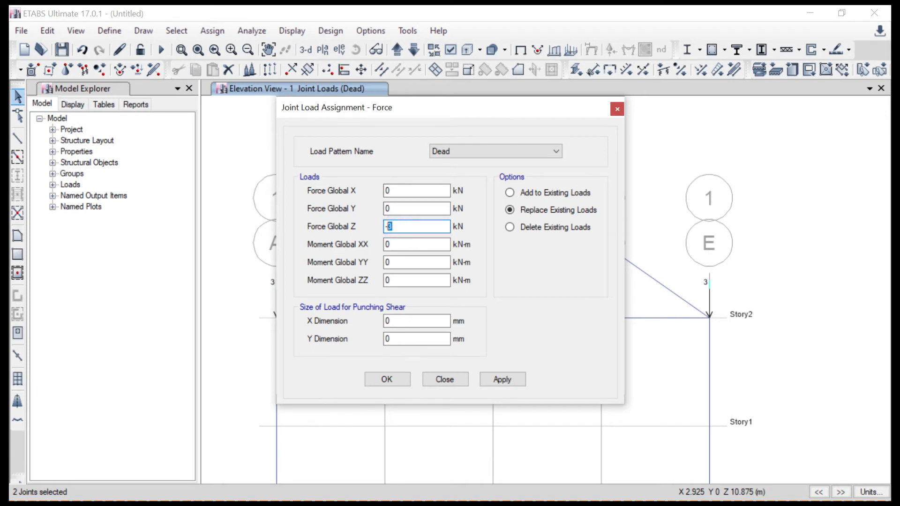
type("4")
left_click(498, 377)
left_click(385, 378)
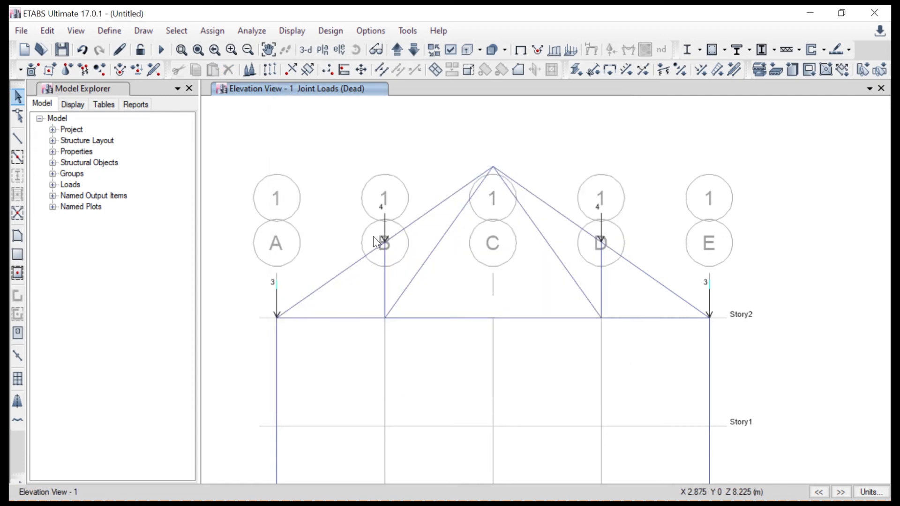
- Assign a Dead joint force of -6 kN in Global Z to the apex joint at grid C
left_click(494, 166)
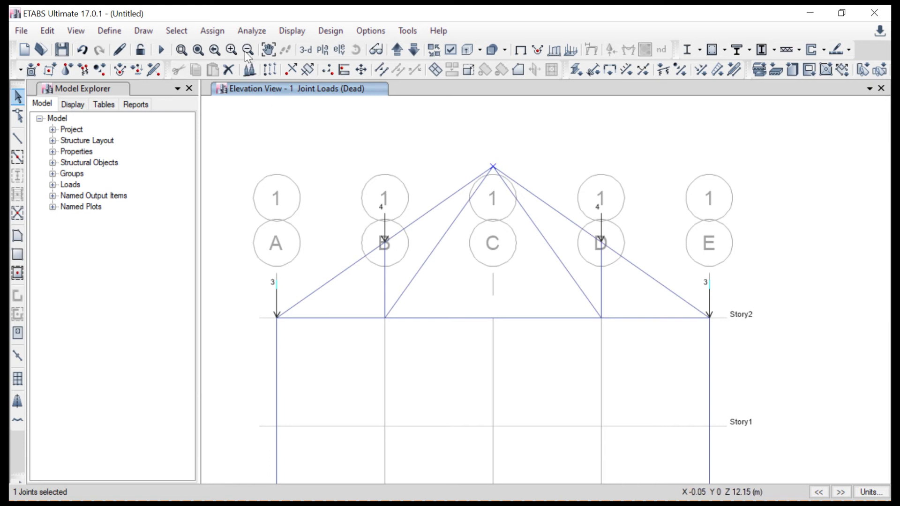
left_click(221, 30)
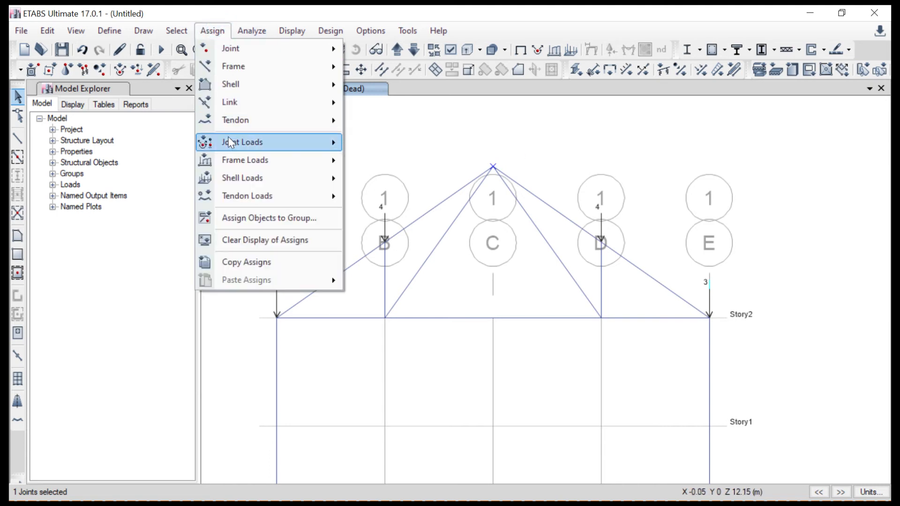
mouse_move(239, 138)
left_click(391, 144)
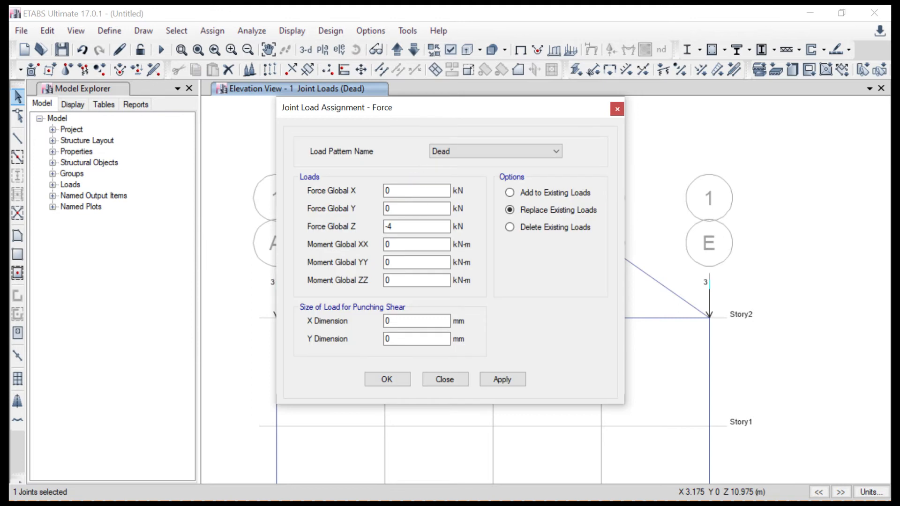
left_click(397, 226)
left_click(497, 378)
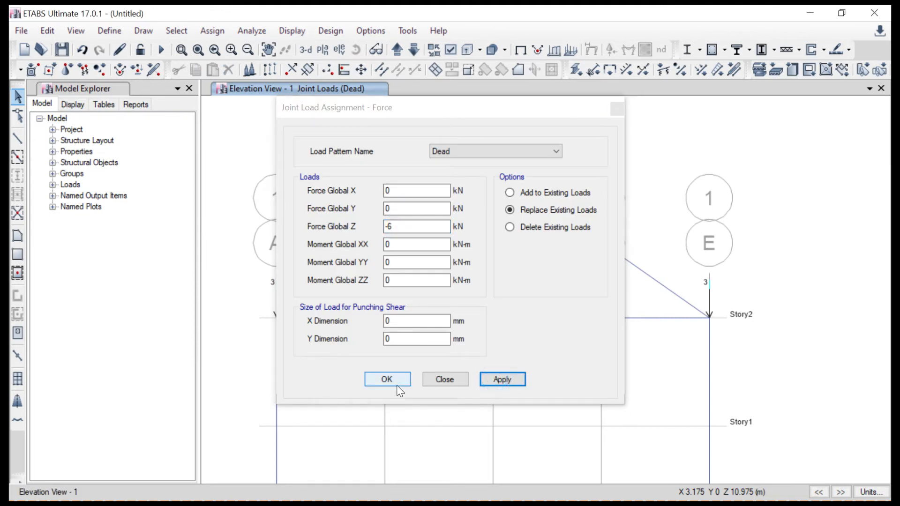
left_click(394, 381)
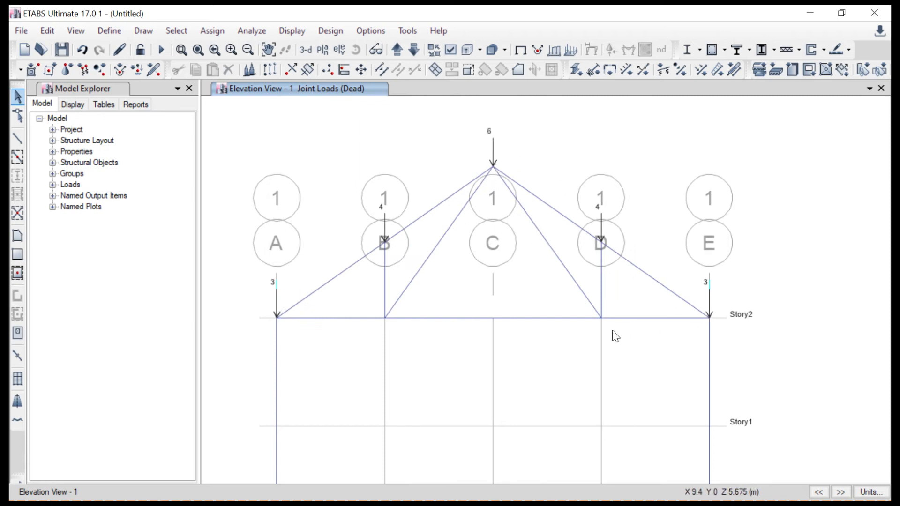
- Check the truss diagram in PowerPoint and assign a -4 kN Global Z Dead force to the bottom chord joint at grid D, Story2
left_click(601, 318)
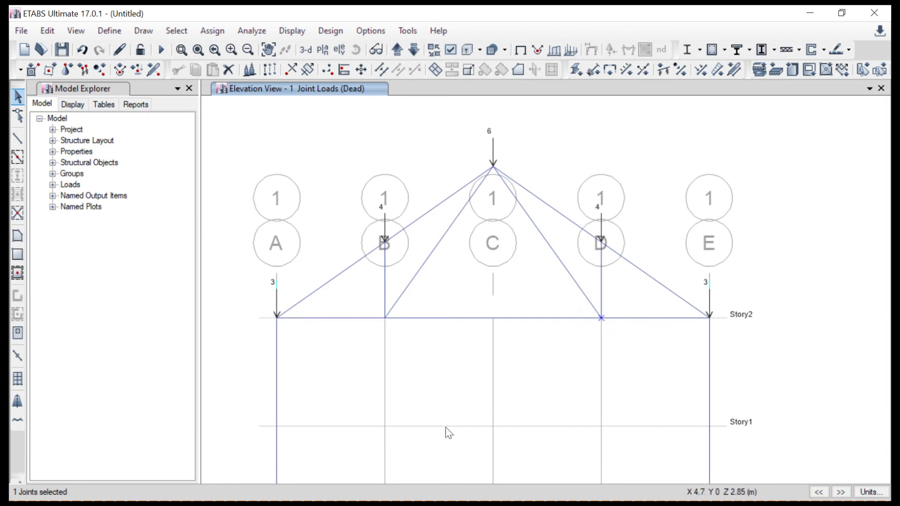
key("alt+Tab")
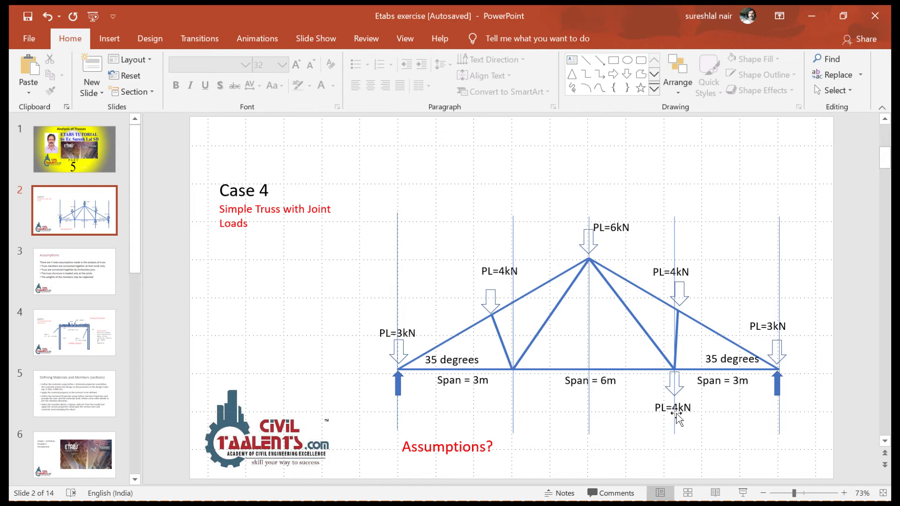
key("alt+Tab")
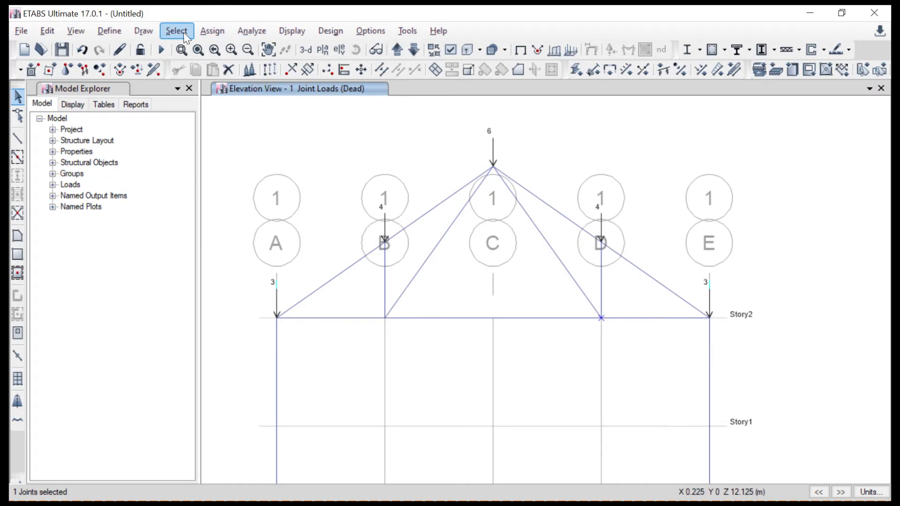
left_click(213, 31)
mouse_move(221, 145)
left_click(386, 143)
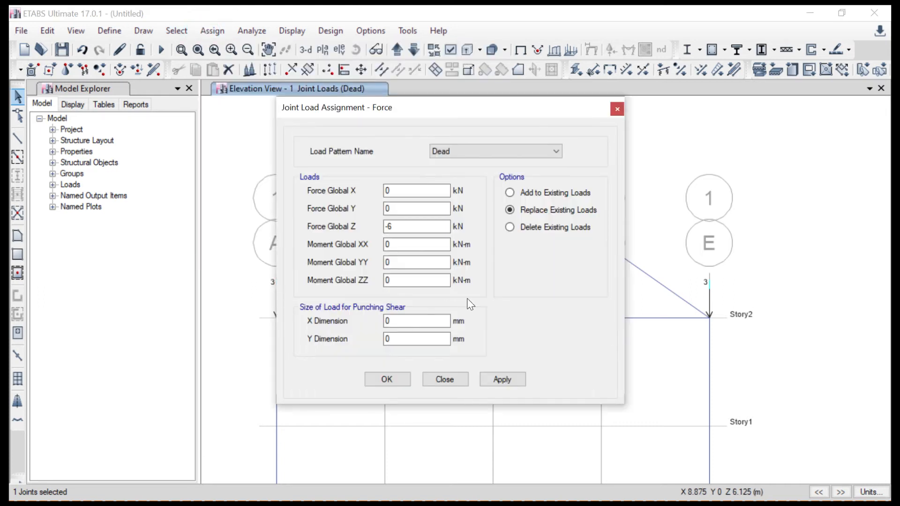
double_click(389, 226)
left_click(504, 379)
left_click(374, 377)
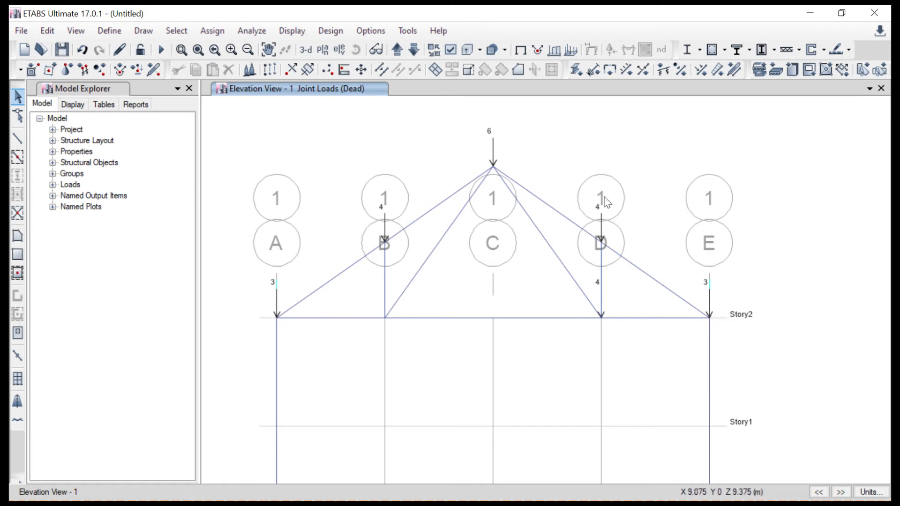
- Delete the columns below the truss at grids A and E
left_click(276, 317)
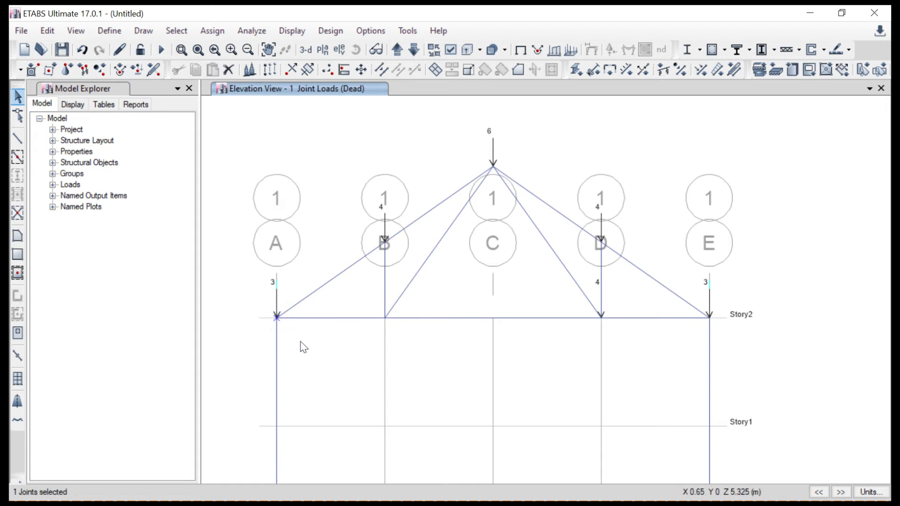
left_click(277, 345)
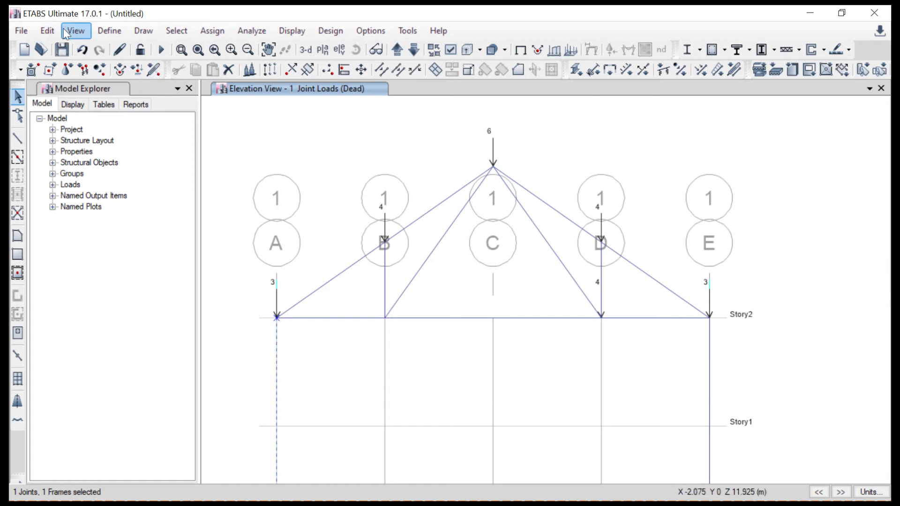
left_click(51, 29)
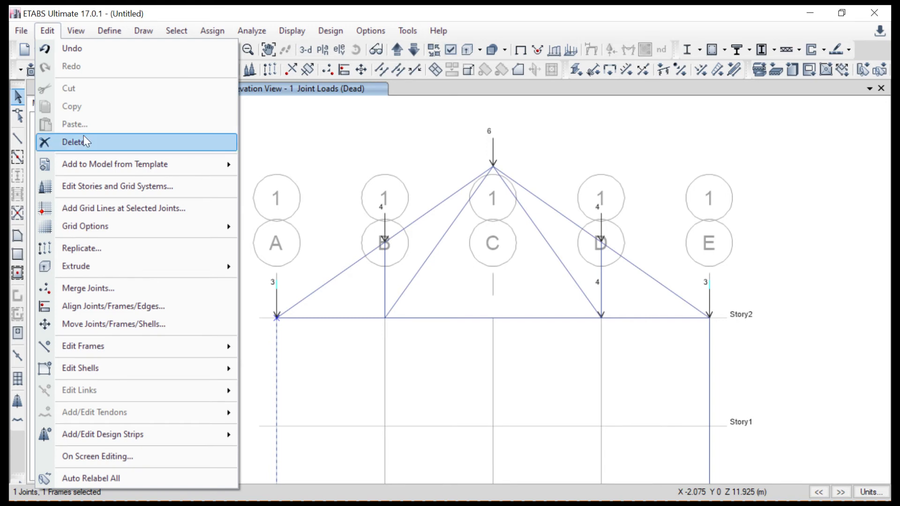
left_click(112, 141)
left_click(709, 367)
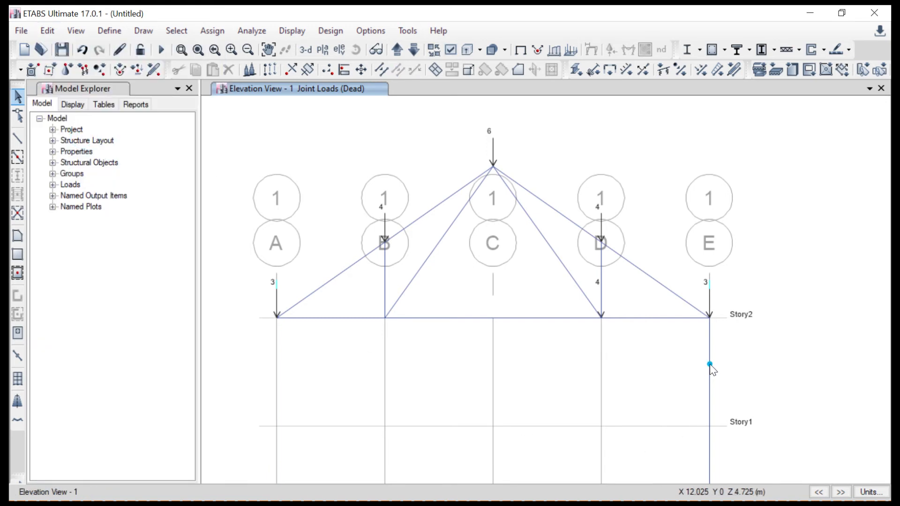
left_click(52, 29)
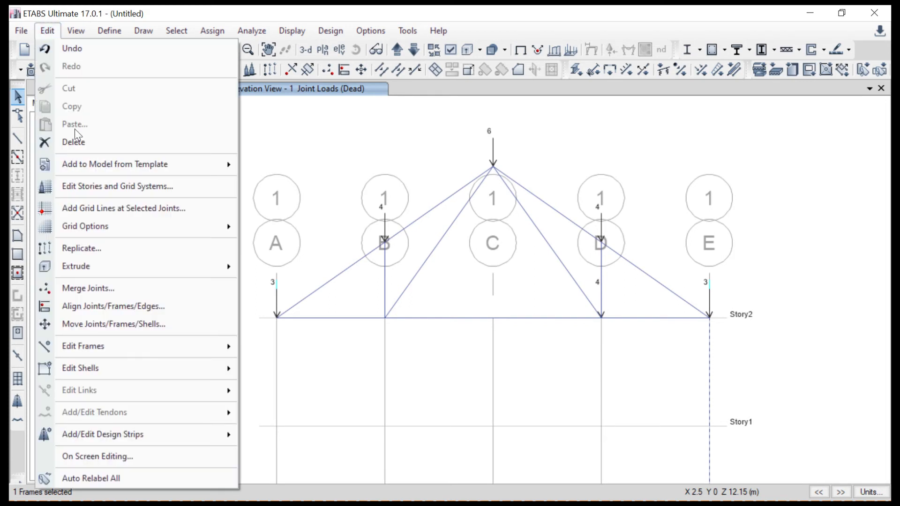
left_click(77, 140)
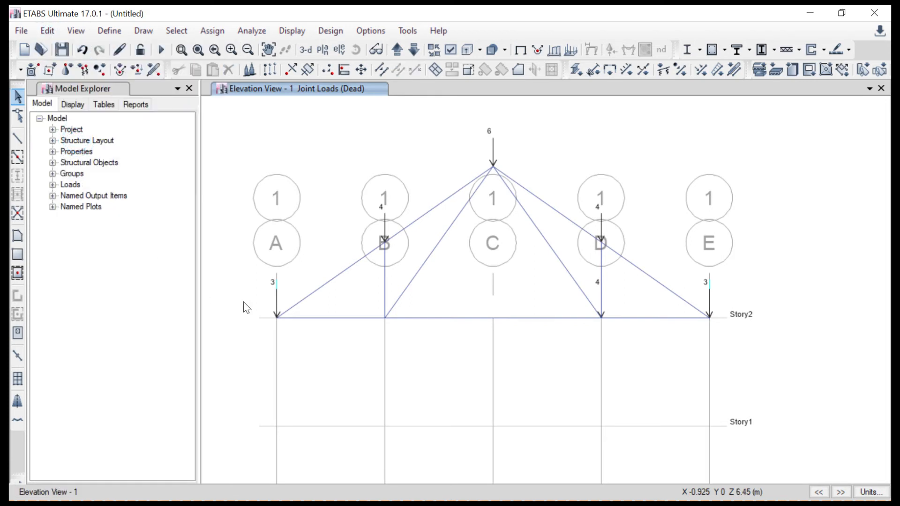
- Assign a pinned restraint fixing Translation X, Y and Z to the truss support joint at grid A, Story2
left_click(276, 319)
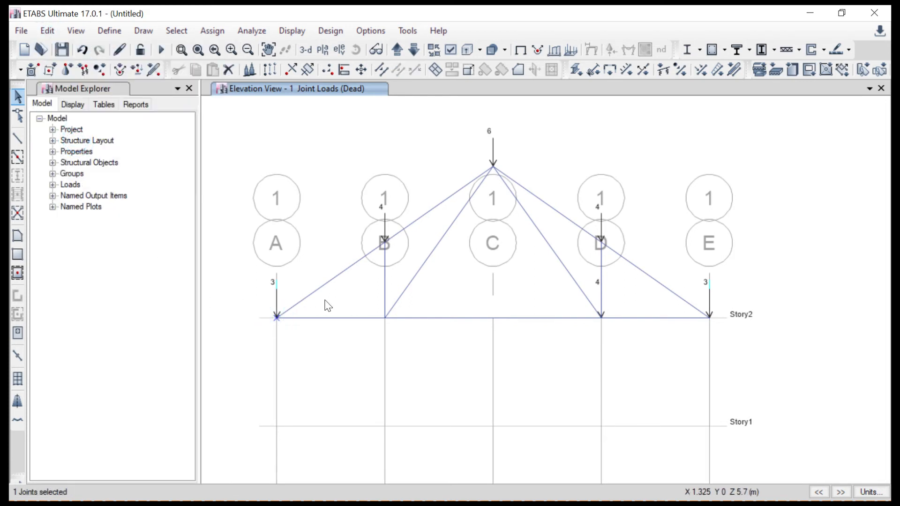
left_click(197, 33)
mouse_move(224, 44)
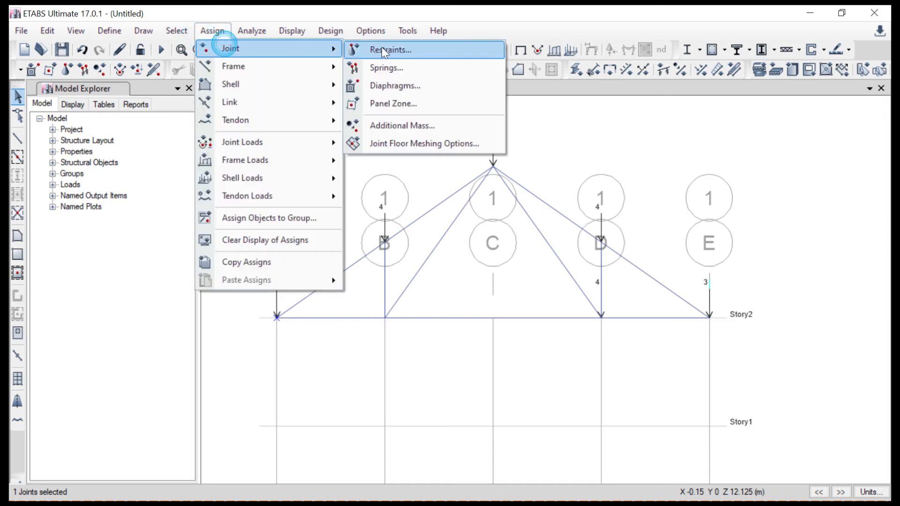
left_click(382, 47)
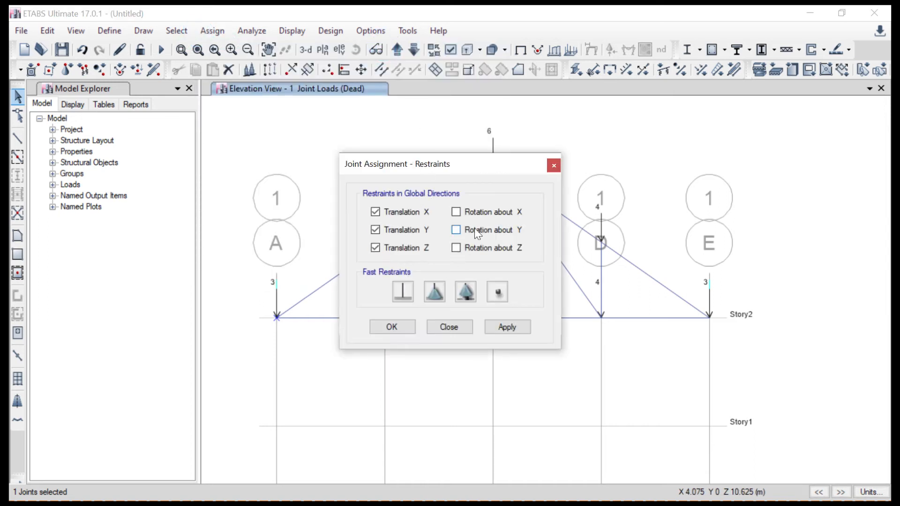
left_click(435, 292)
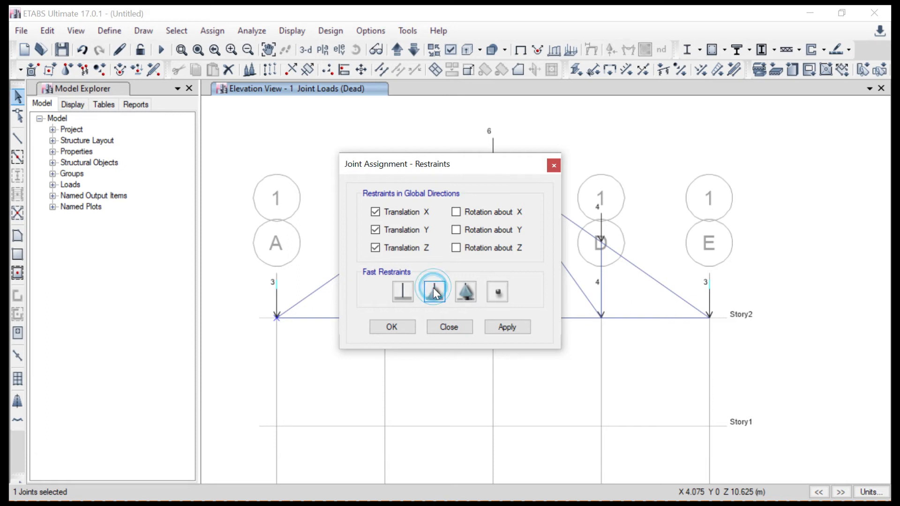
left_click(512, 328)
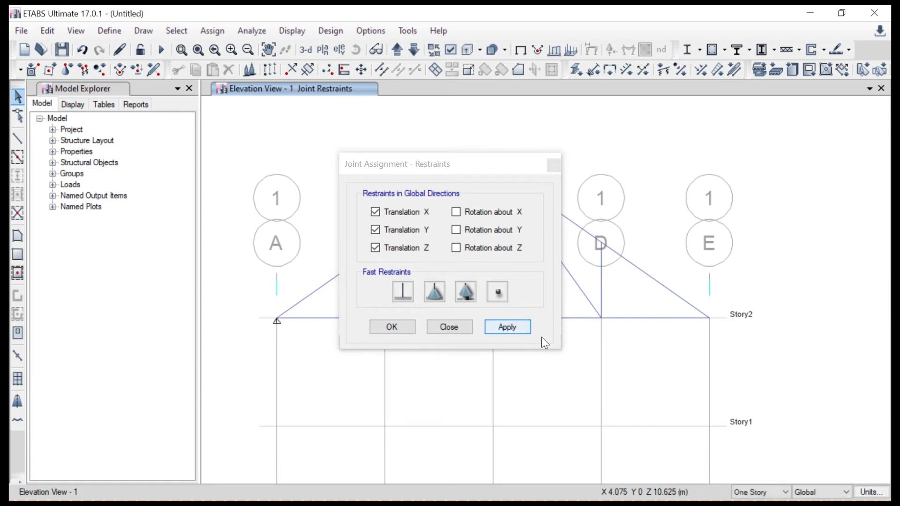
left_click(392, 327)
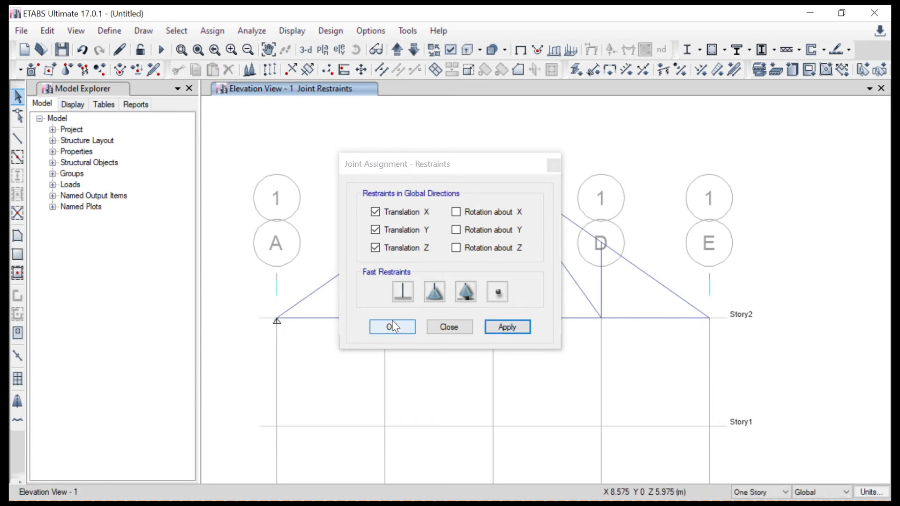
- Assign a roller restraint fixing only Translation Z to the truss support joint at grid E, Story2
left_click(709, 319)
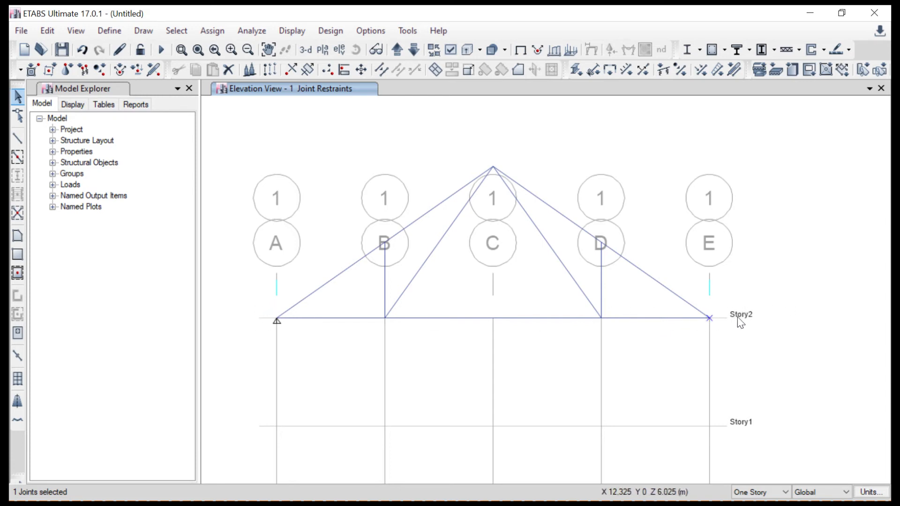
left_click(220, 31)
mouse_move(294, 47)
left_click(381, 47)
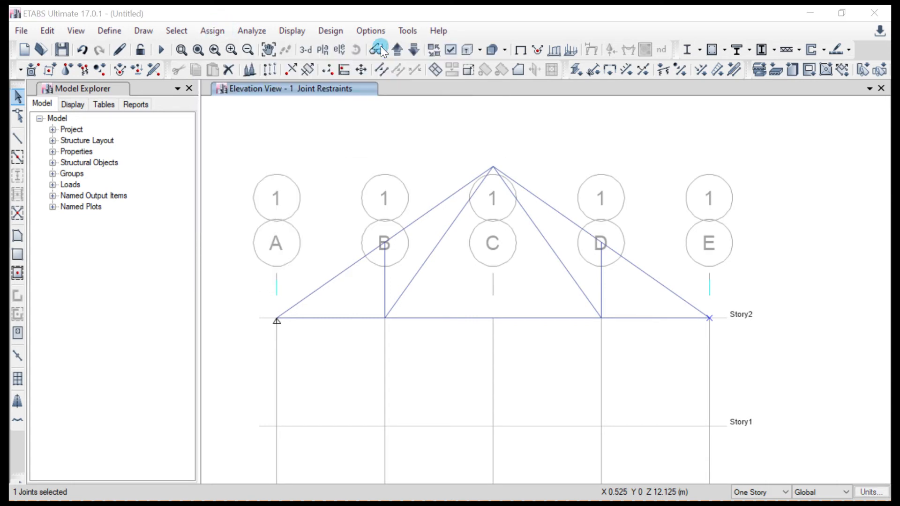
left_click(463, 283)
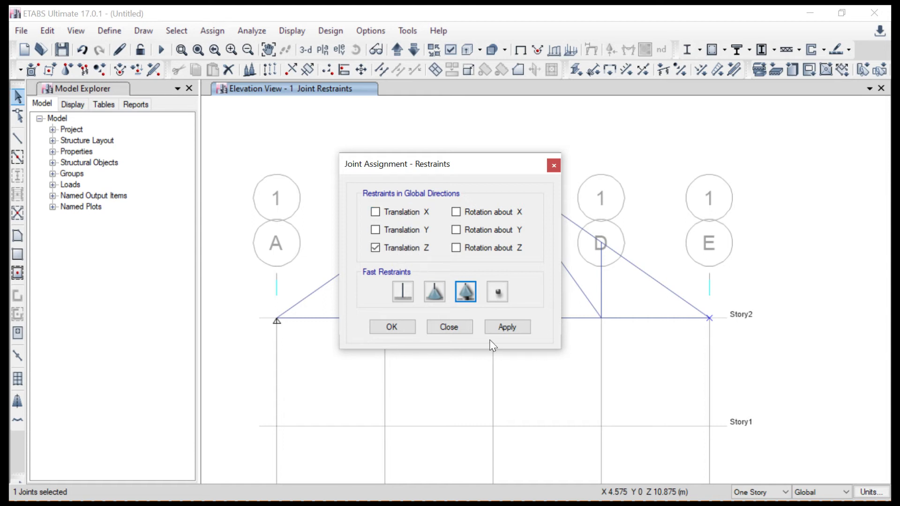
left_click(507, 328)
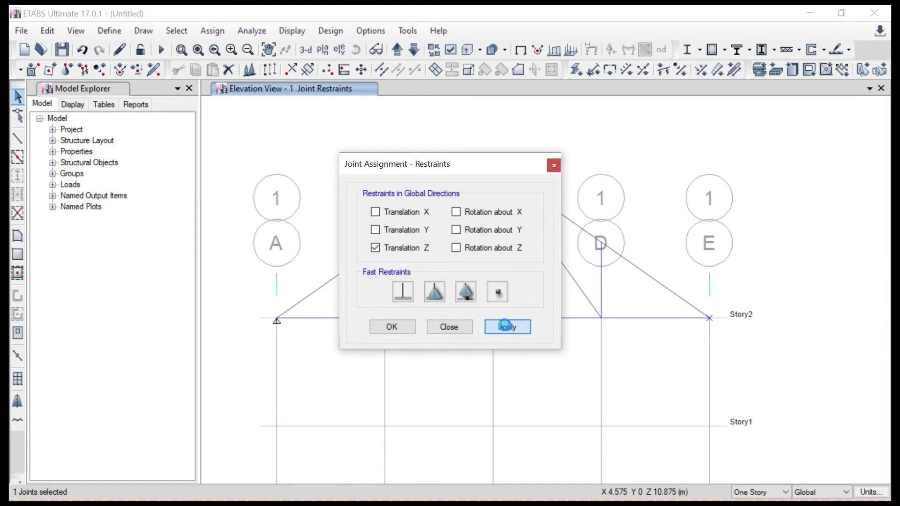
left_click(388, 325)
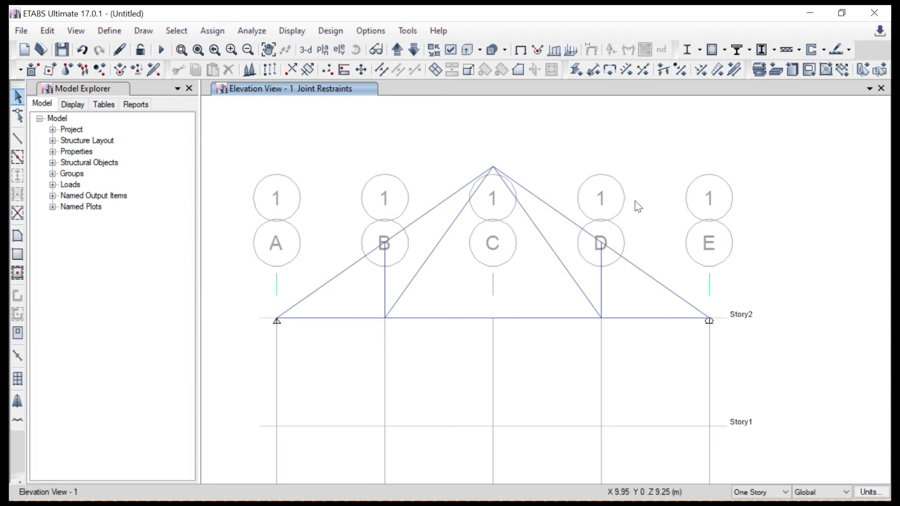
- Select the roof slope midpoint joint at grid D and check the global X and Z axis directions at the model origin
left_click(601, 242)
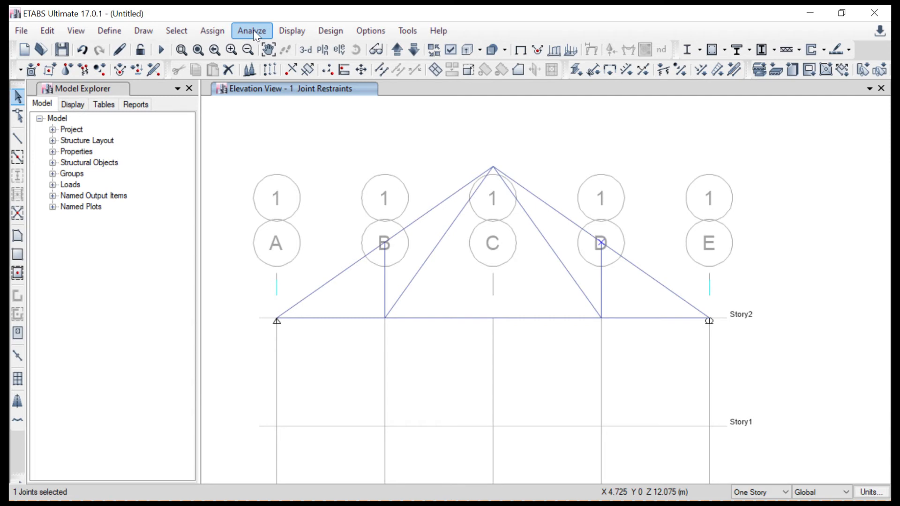
left_click(212, 30)
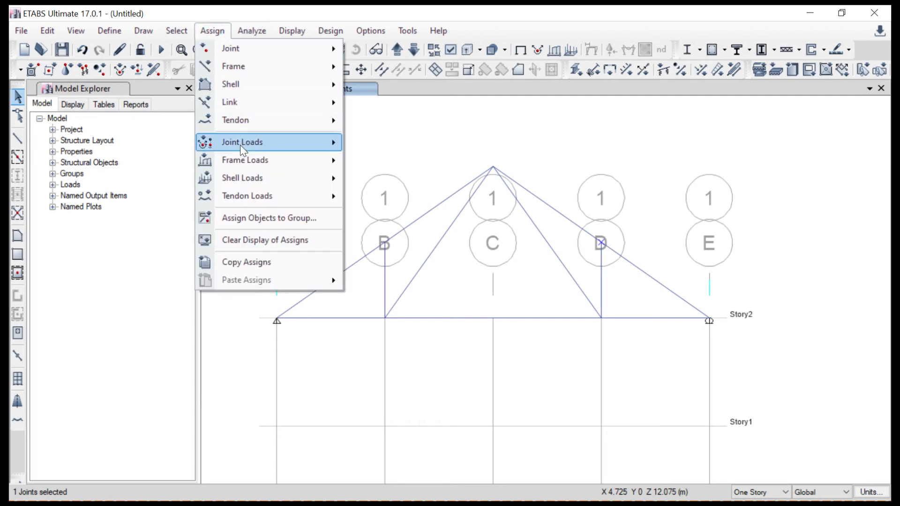
mouse_move(240, 145)
left_click(383, 143)
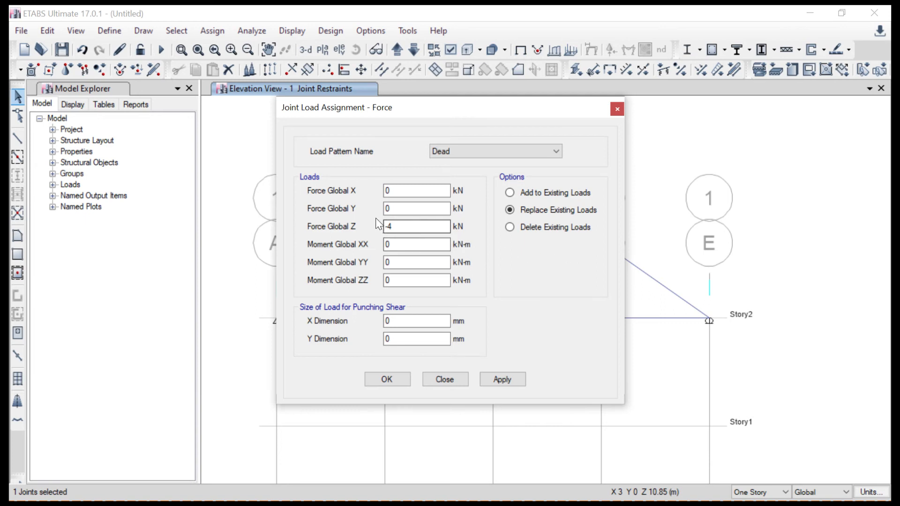
left_click(460, 378)
middle_click_drag(453, 355, 458, 196)
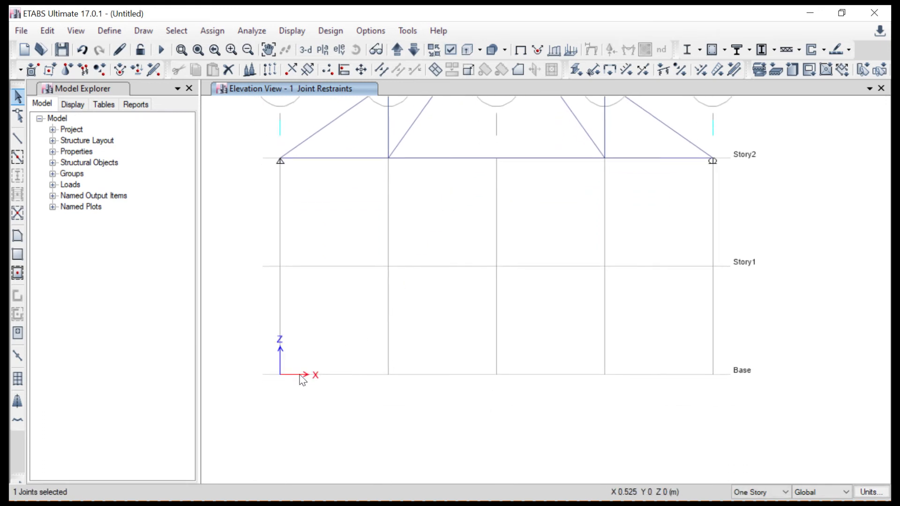
middle_click_drag(318, 376, 319, 447)
middle_click_drag(526, 181, 510, 269)
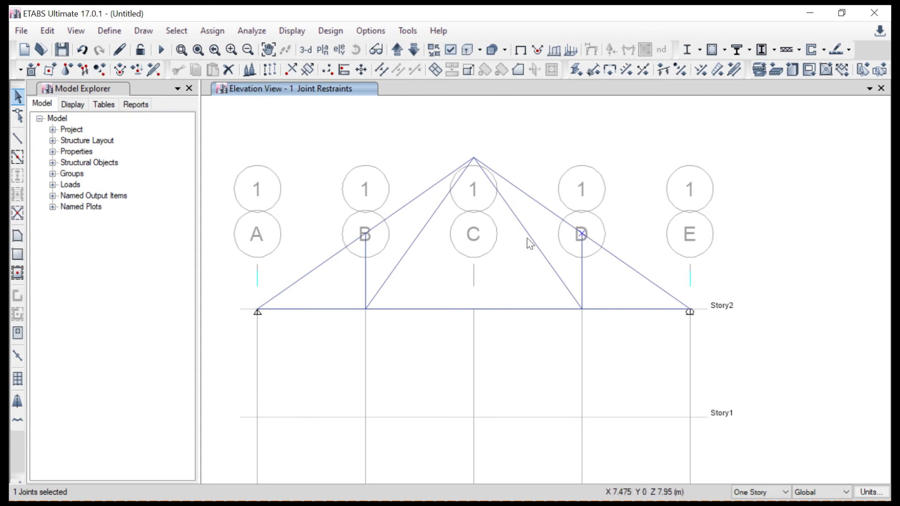
- Replace the selected joint's Dead load with forces of -5 kN in Global X and -4 kN in Global Z
left_click(218, 29)
mouse_move(238, 144)
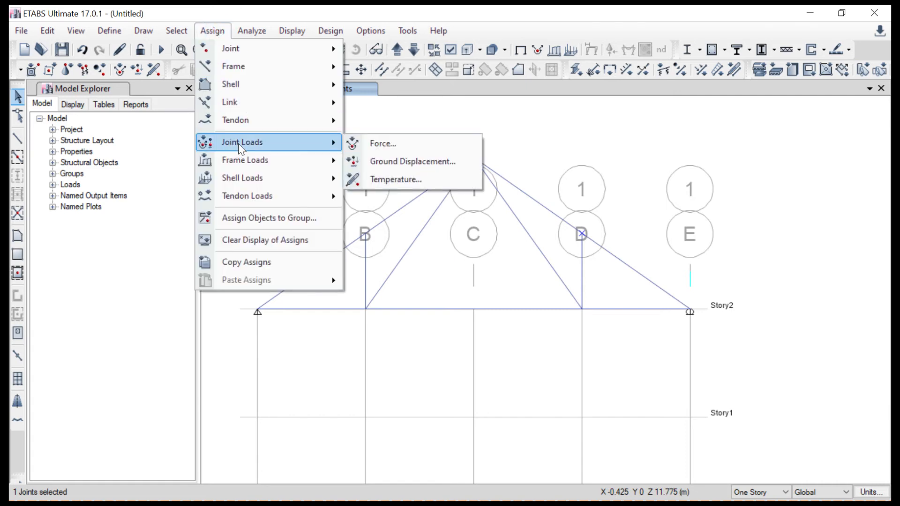
left_click(374, 145)
left_click_drag(404, 193, 366, 192)
type("-5")
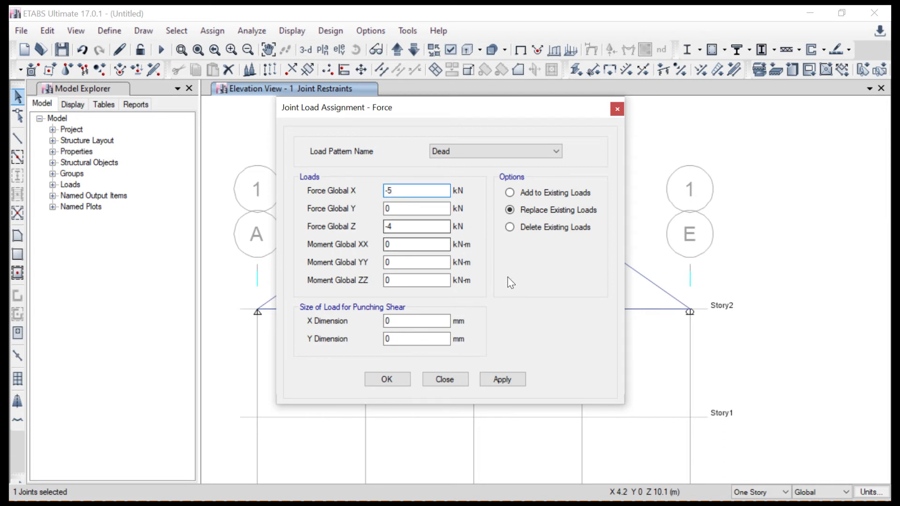
left_click(490, 375)
left_click(397, 376)
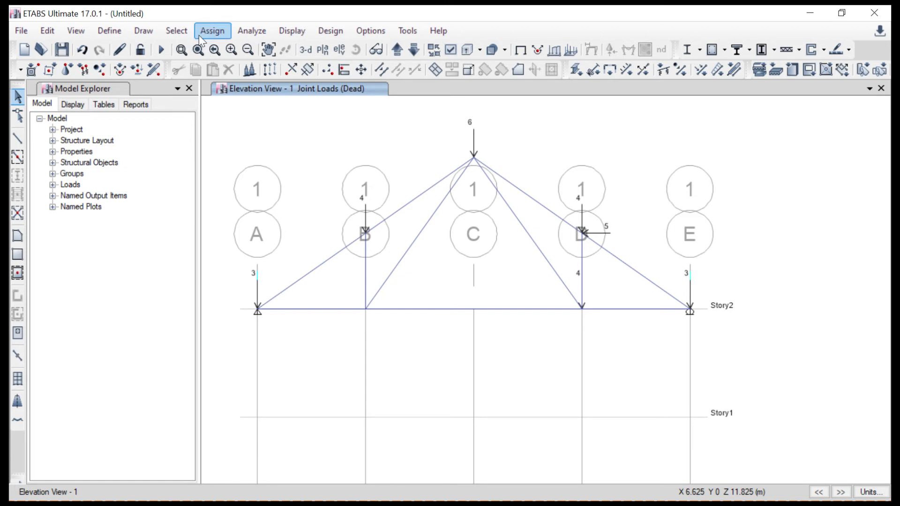
- Run the model check with all joint, frame, shell, meshing, loading and self mass checks enabled
left_click(248, 31)
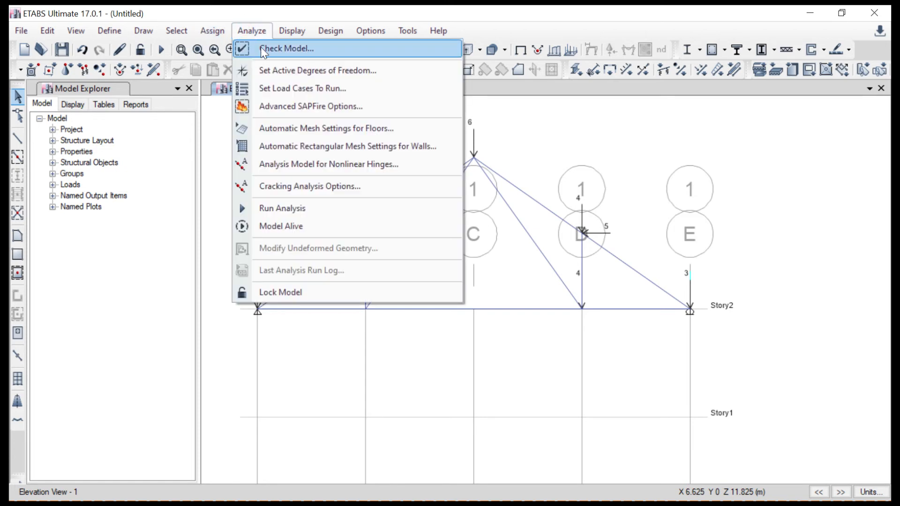
left_click(261, 47)
left_click(418, 438)
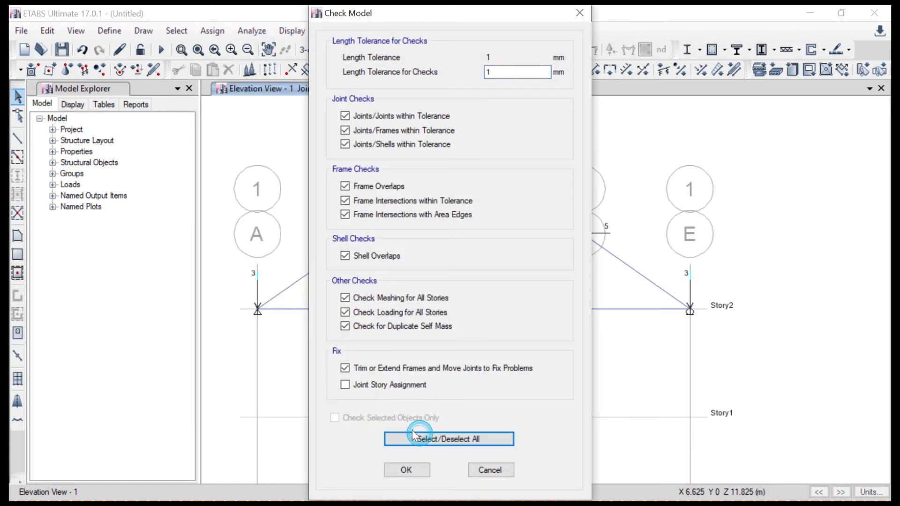
left_click(406, 470)
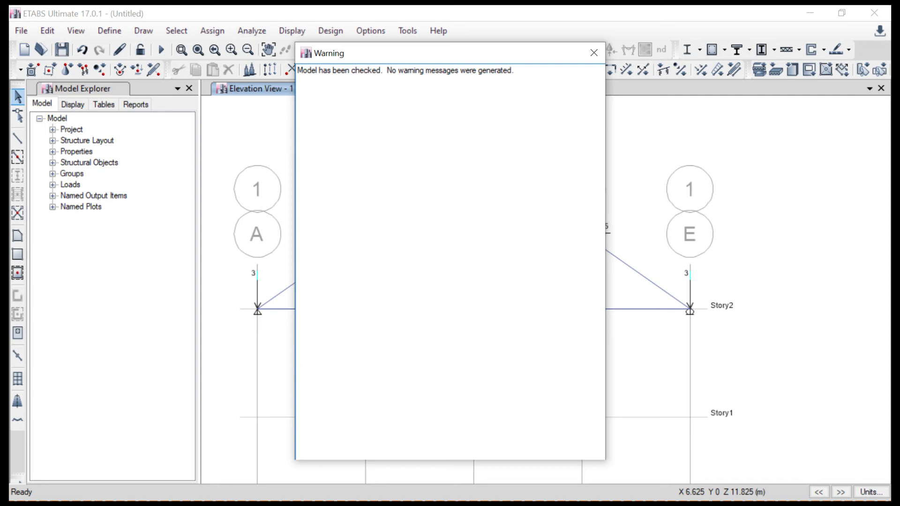
left_click(593, 53)
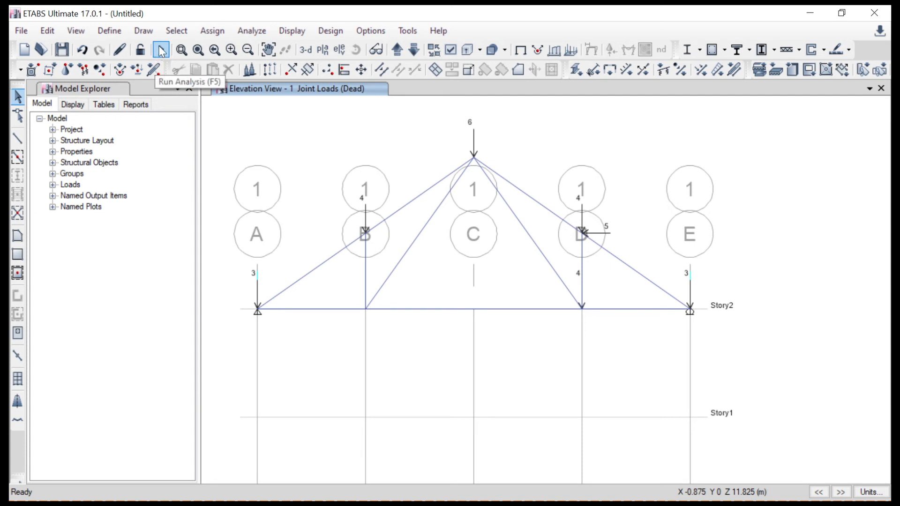
- Run the analysis, saving the model as truss01 in the Etabs folder
left_click(251, 31)
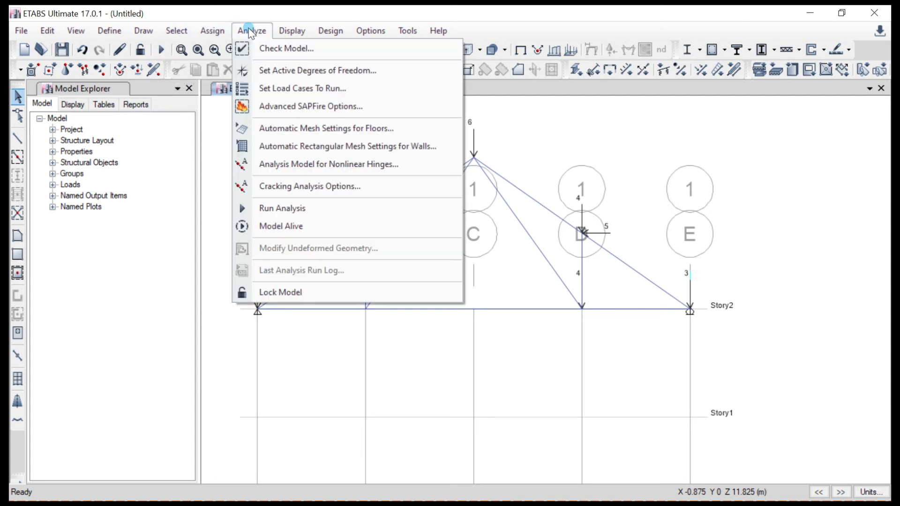
left_click(268, 208)
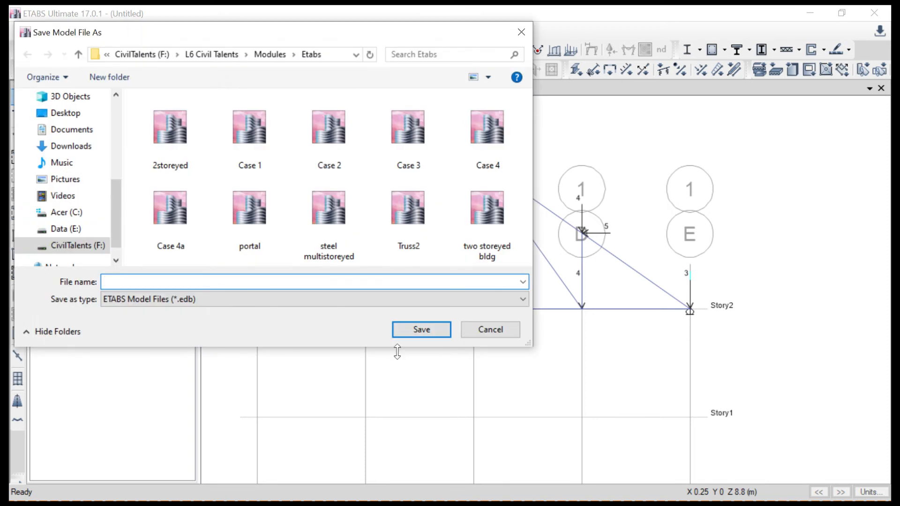
left_click(248, 209)
left_click(148, 280)
left_click_drag(146, 279, 87, 286)
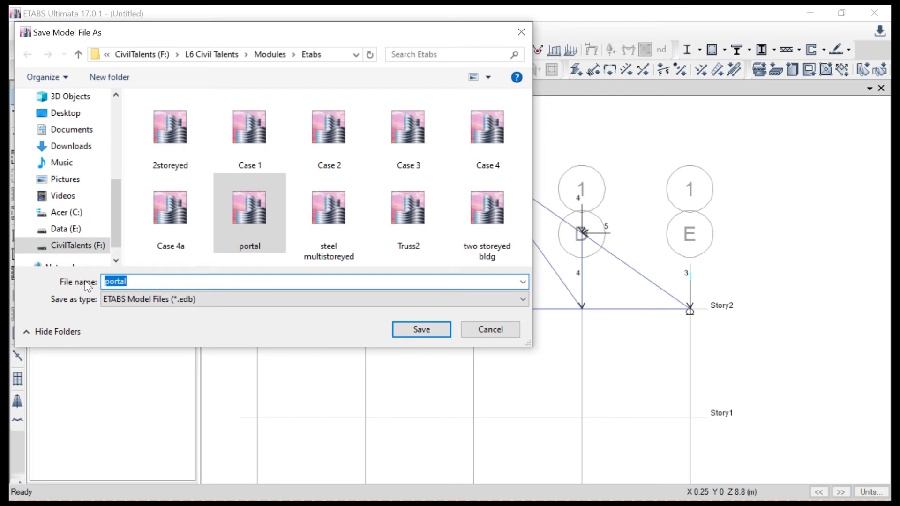
type("truss")
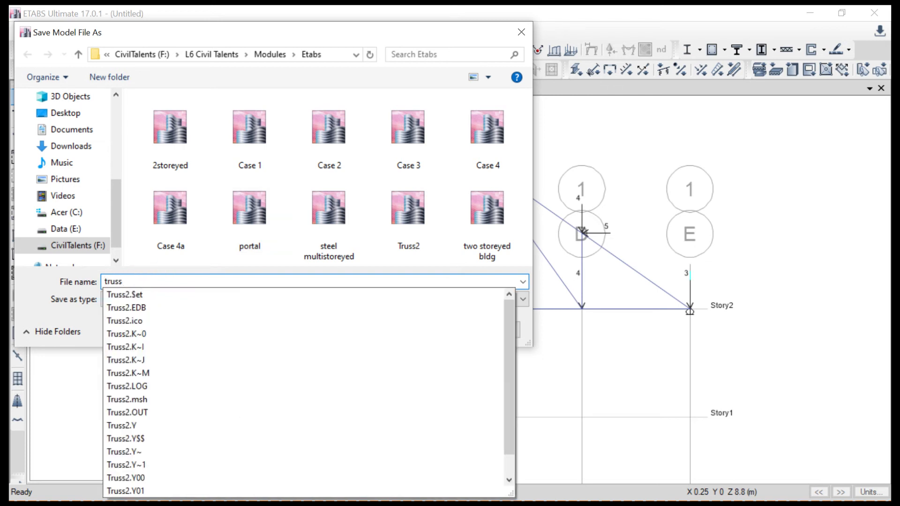
type("01")
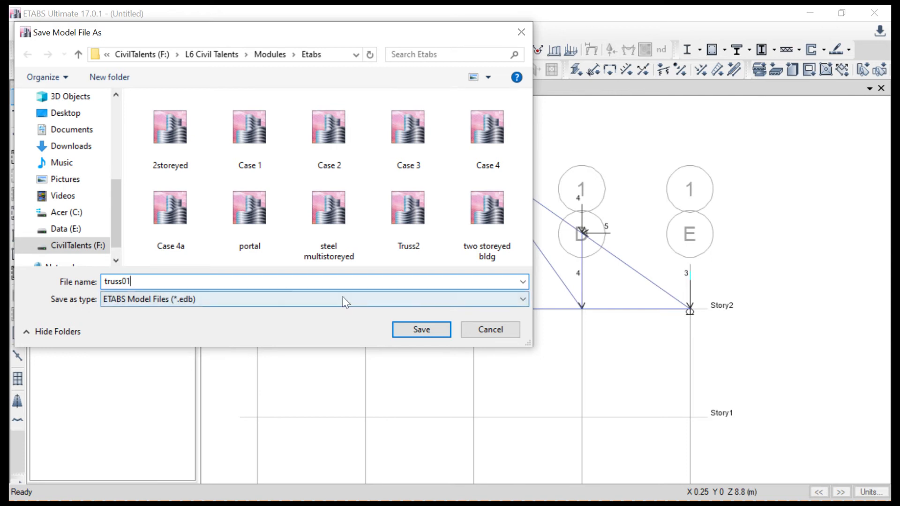
left_click(424, 328)
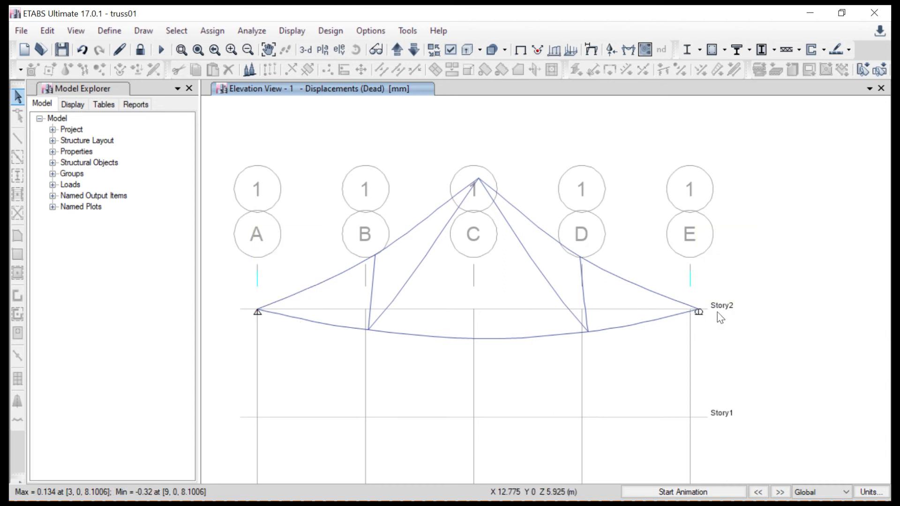
- Examine the Dead load deformed shape around the roller support at grid E and animate the displacements
scroll(698, 320, "up", 5)
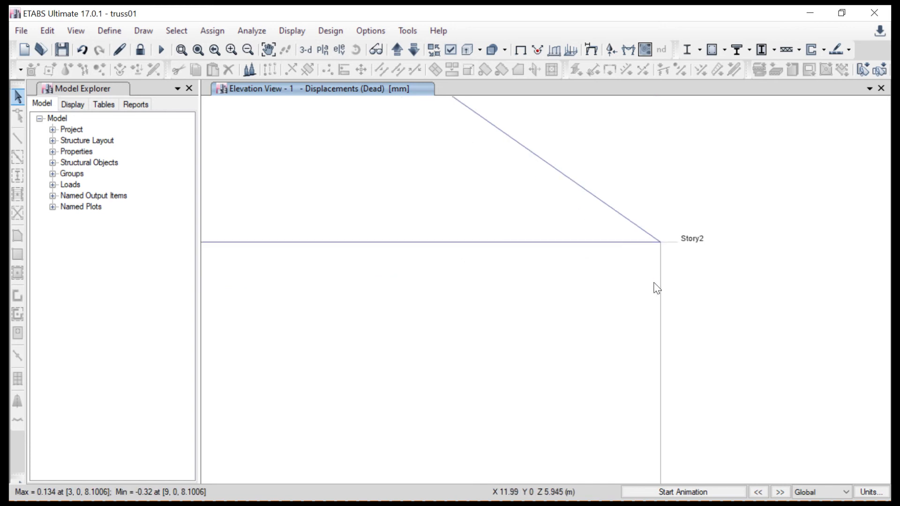
scroll(660, 280, "down", 6)
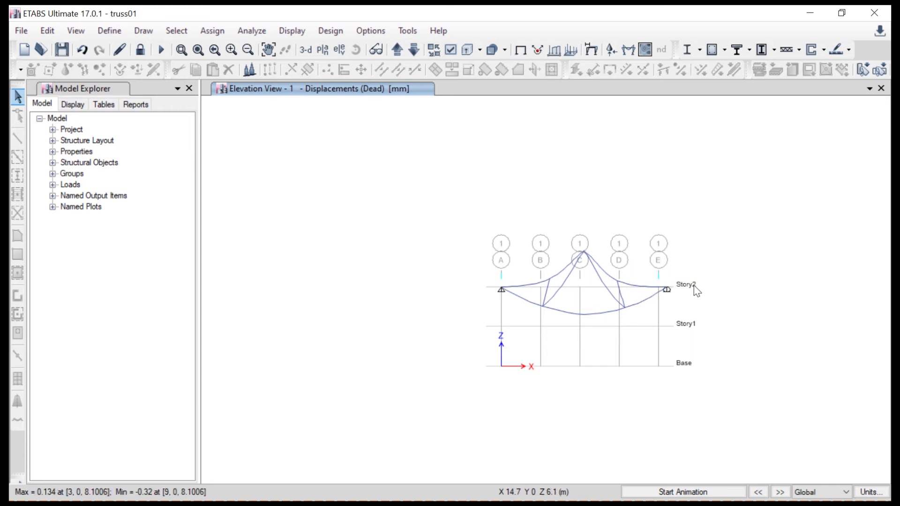
mouse_move(667, 291)
left_click(684, 492)
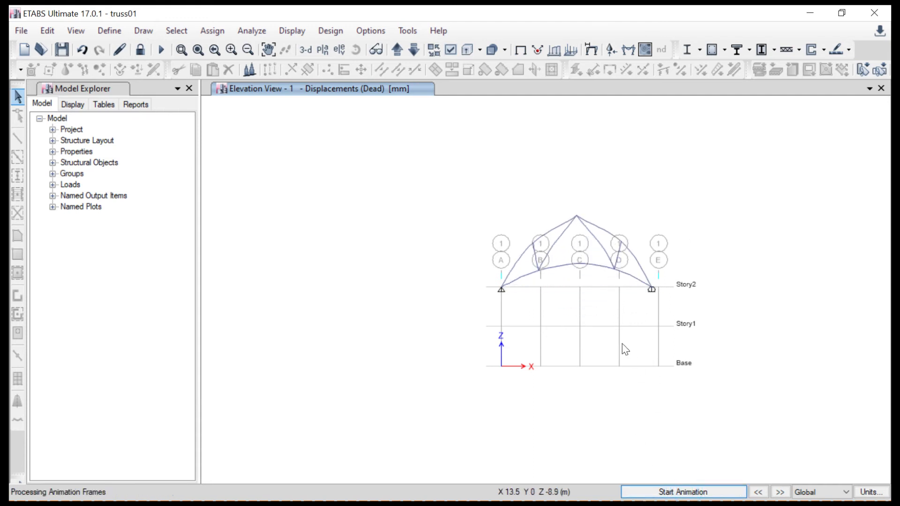
scroll(619, 319, "up", 5)
scroll(679, 372, "down", 4)
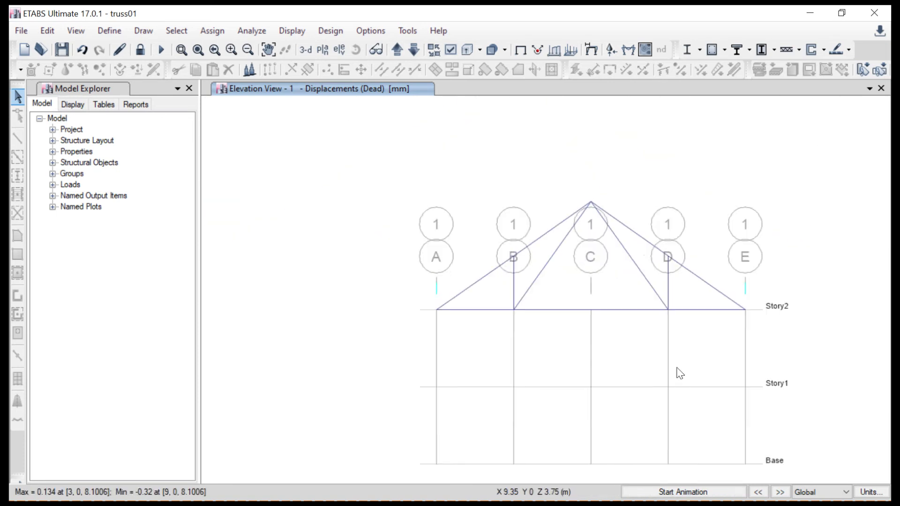
scroll(679, 372, "up", 3)
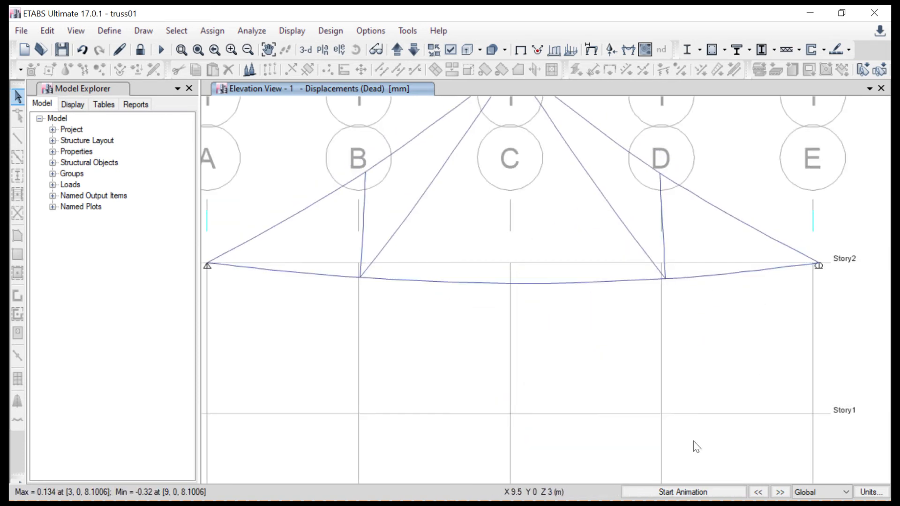
left_click(686, 492)
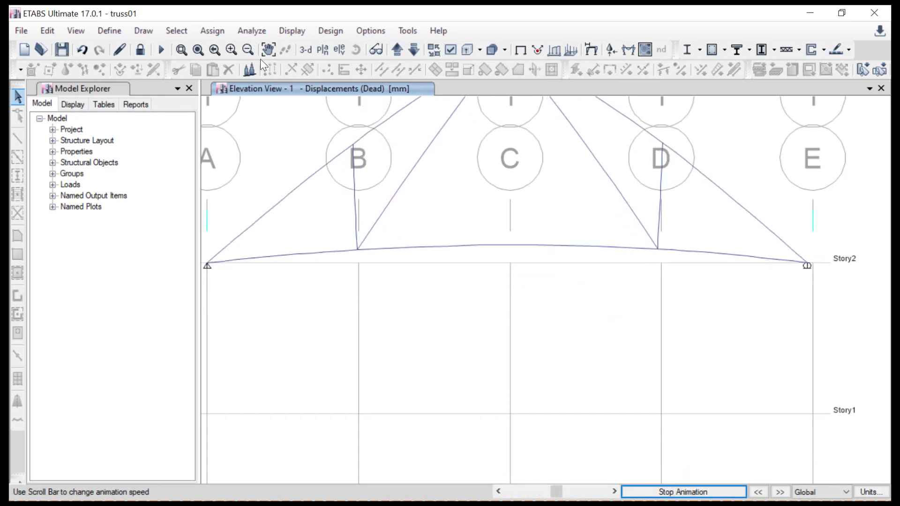
- Animate the Dead load displacements of the whole truss, from the supports up to the apex, and stop the animation
left_click(268, 49)
left_click_drag(445, 241, 450, 321)
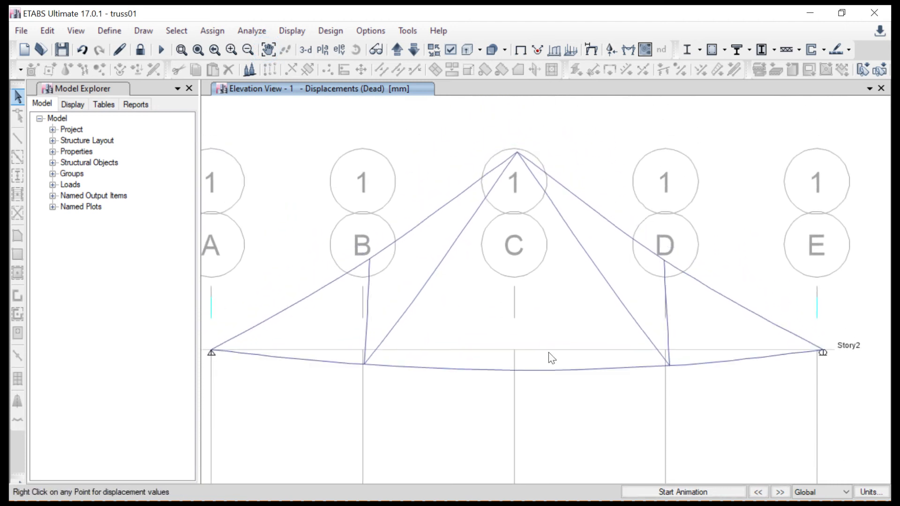
left_click(674, 495)
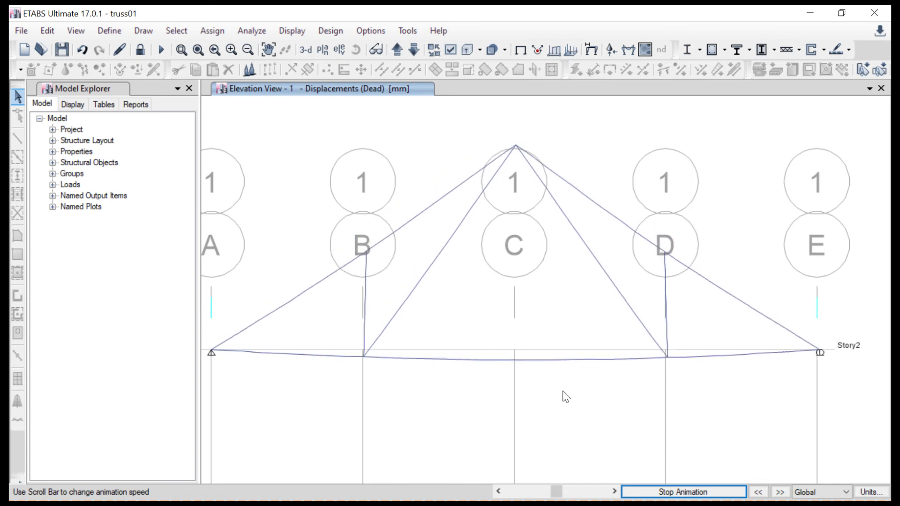
left_click(667, 492)
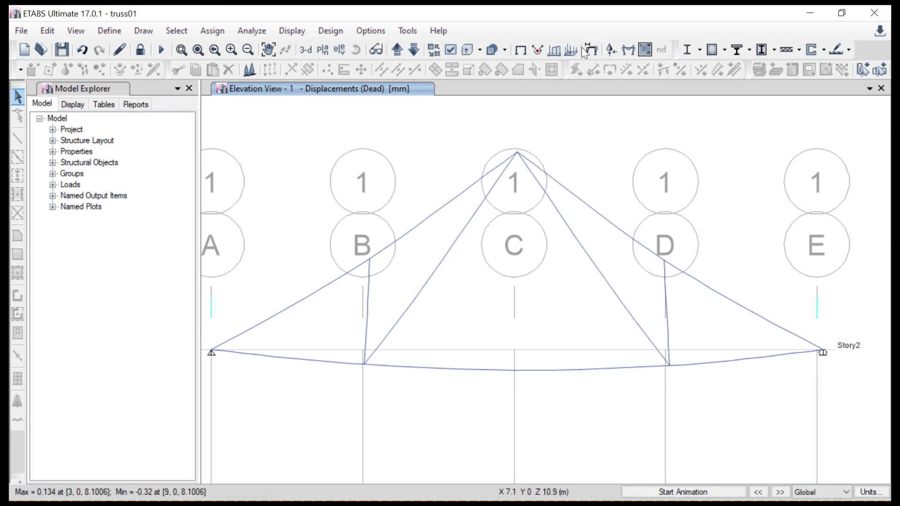
- Display the Fz restraint reactions for the Dead load case as arrows
left_click(611, 49)
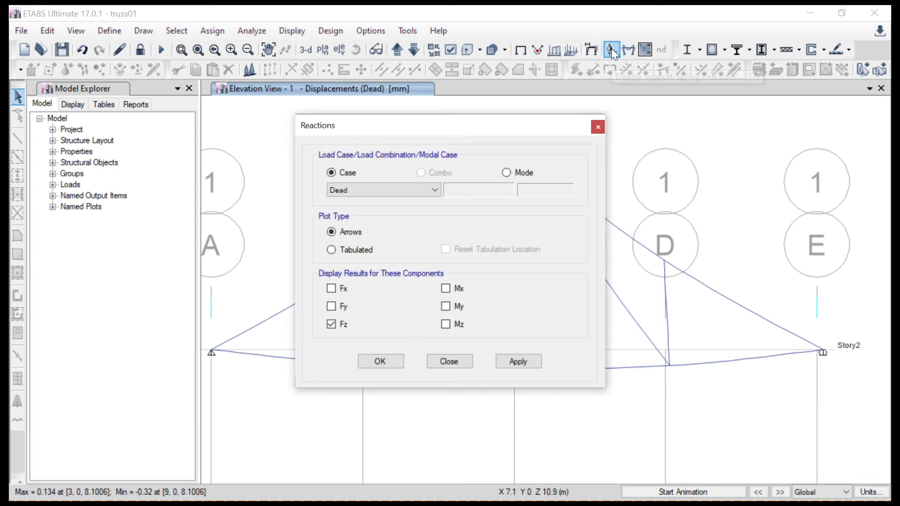
left_click(528, 362)
left_click(402, 362)
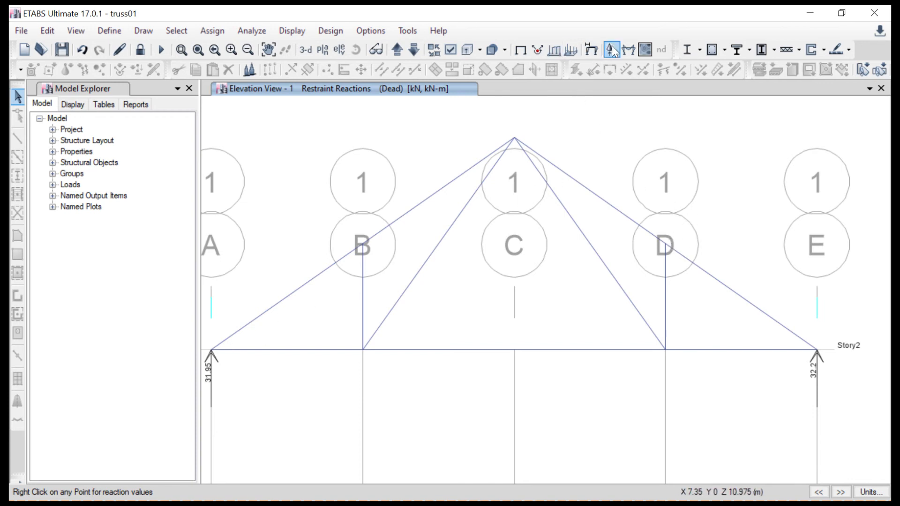
- Display the filled Moment 3-3 diagram of the frames for the Dead load case
left_click(628, 49)
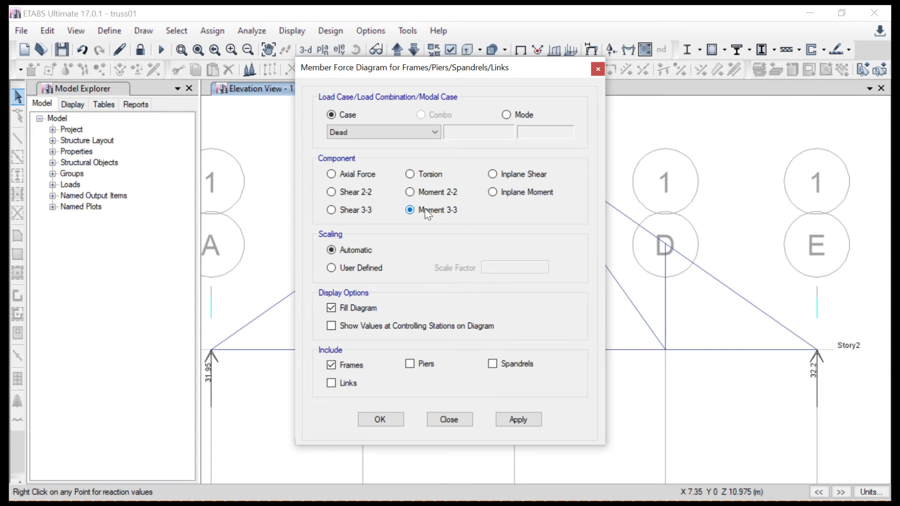
left_click(517, 421)
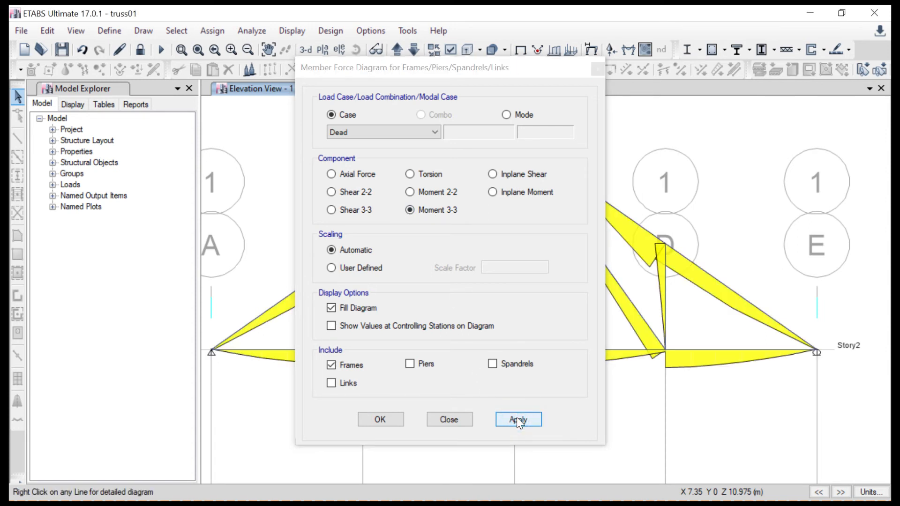
left_click(398, 420)
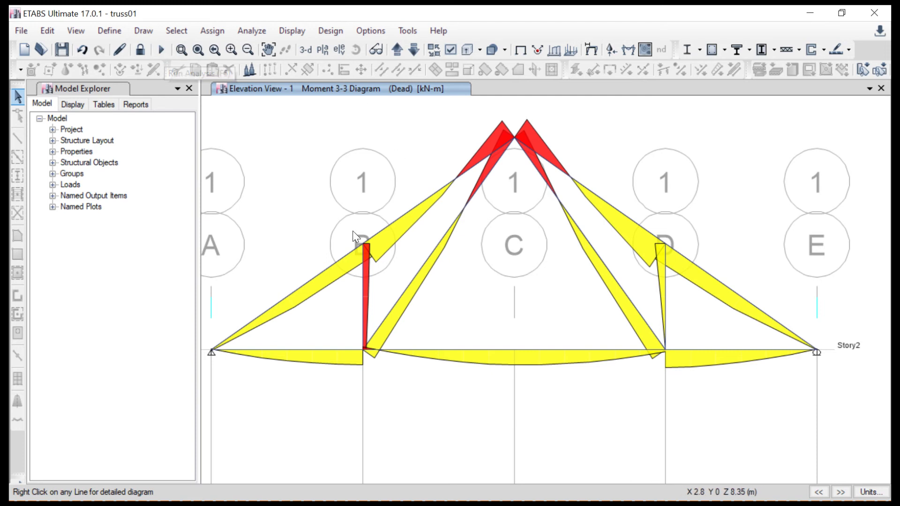
mouse_move(352, 240)
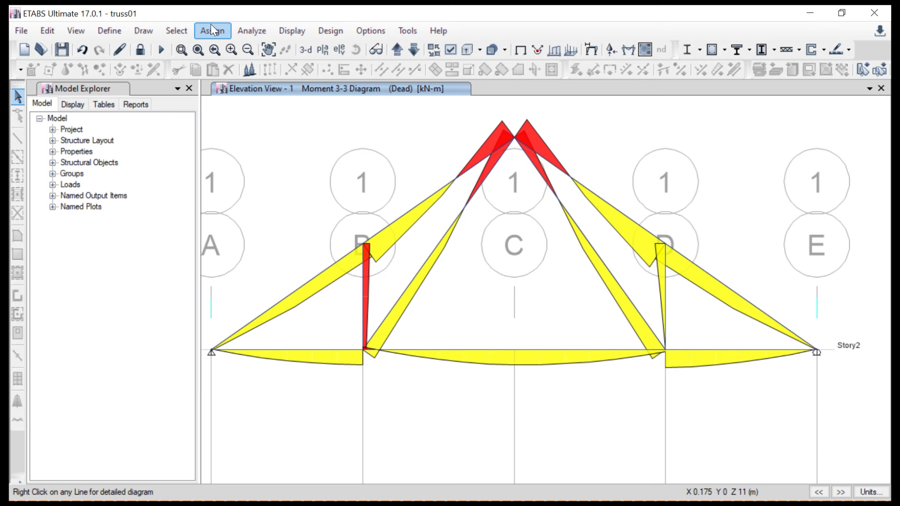
- Unlock the model, deleting the analysis results, and display the Dead joint forces with their loading values
left_click(143, 50)
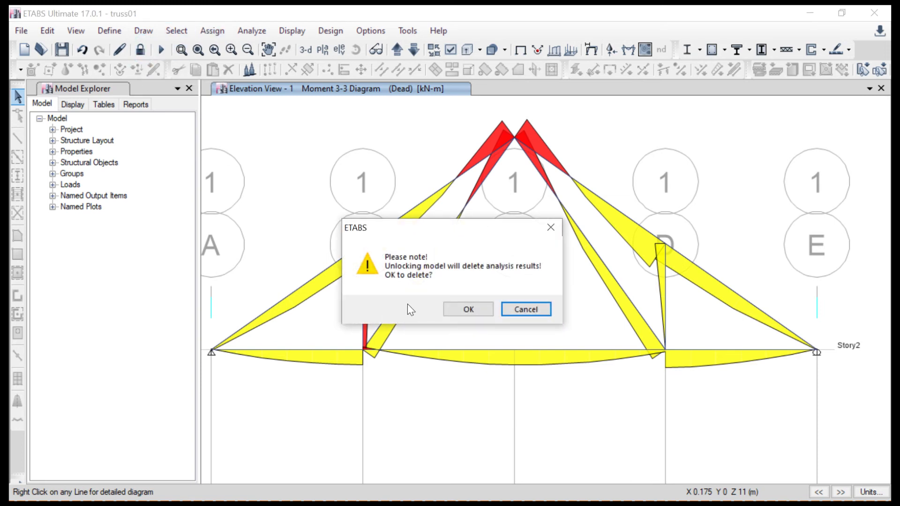
left_click(469, 310)
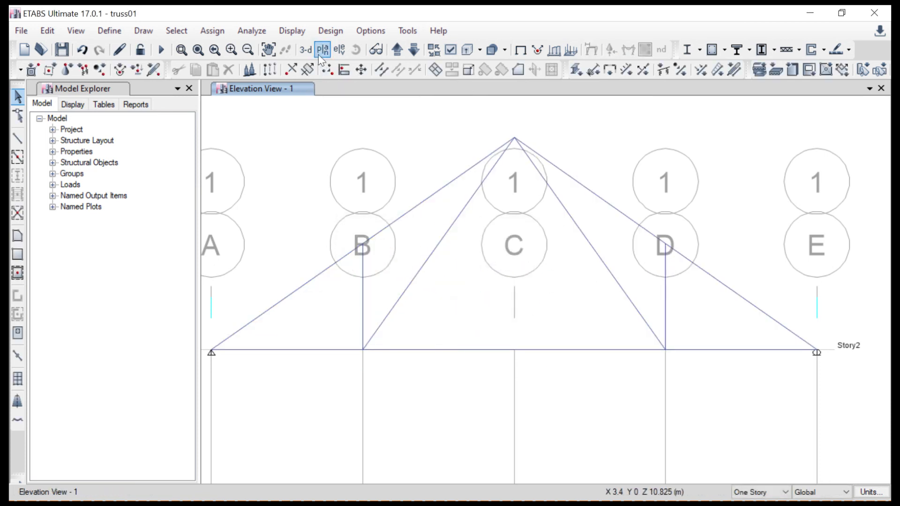
left_click(291, 31)
left_click(291, 30)
left_click(281, 28)
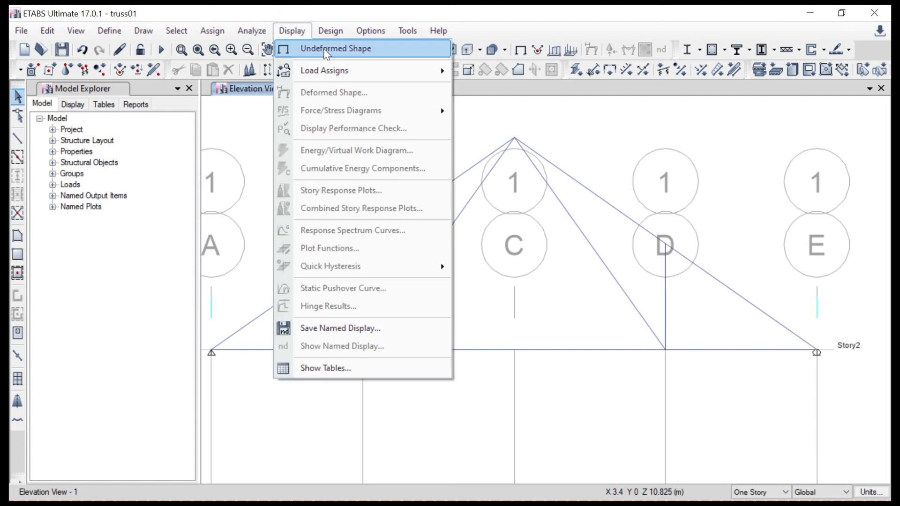
mouse_move(425, 72)
left_click(497, 69)
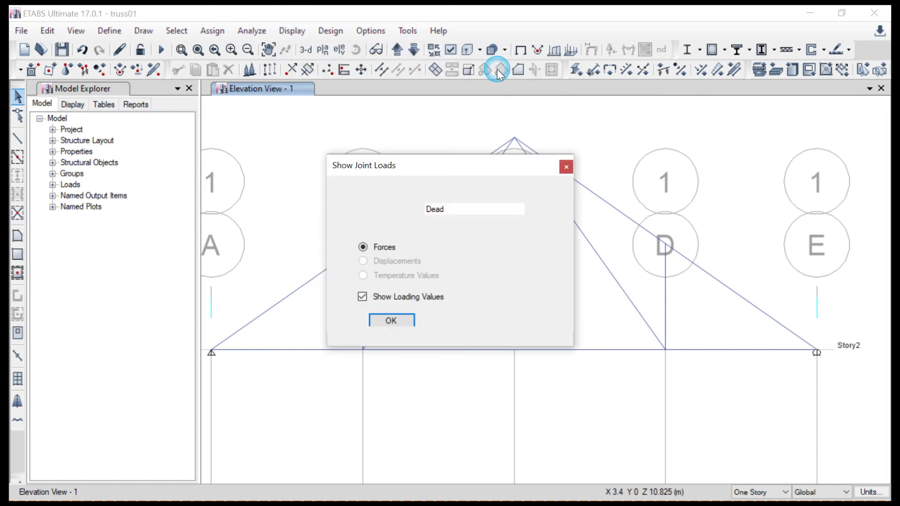
left_click(505, 318)
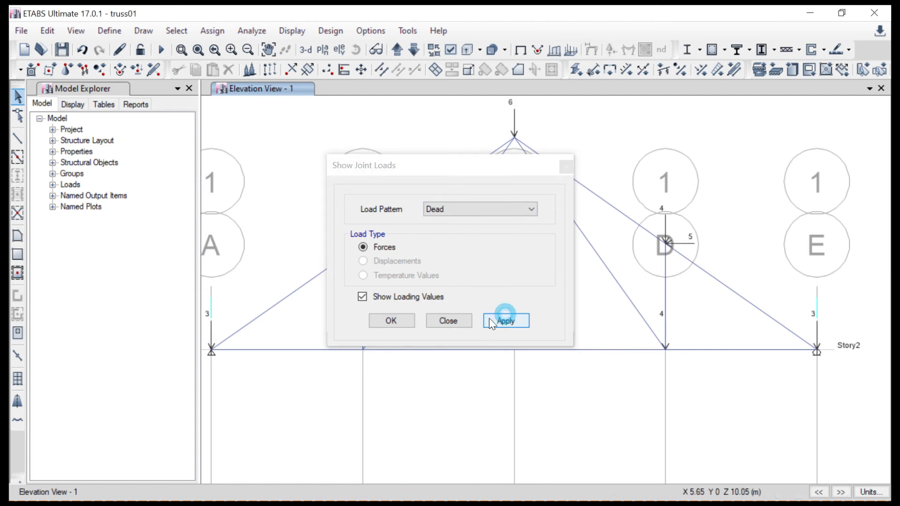
left_click(407, 319)
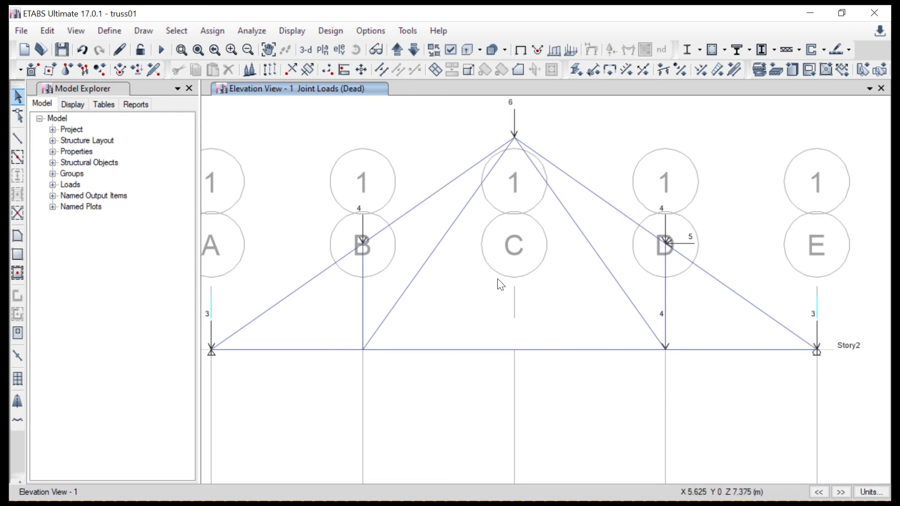
middle_click_drag(381, 319, 401, 313)
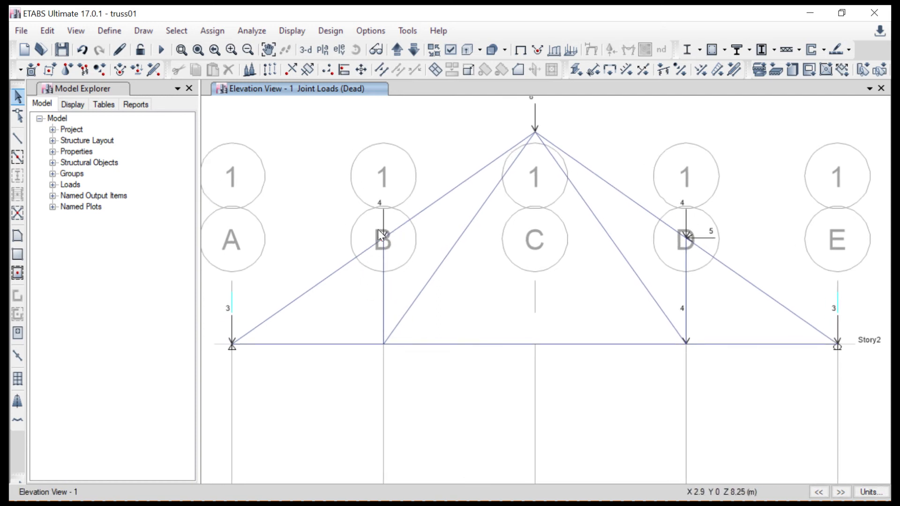
left_click(212, 29)
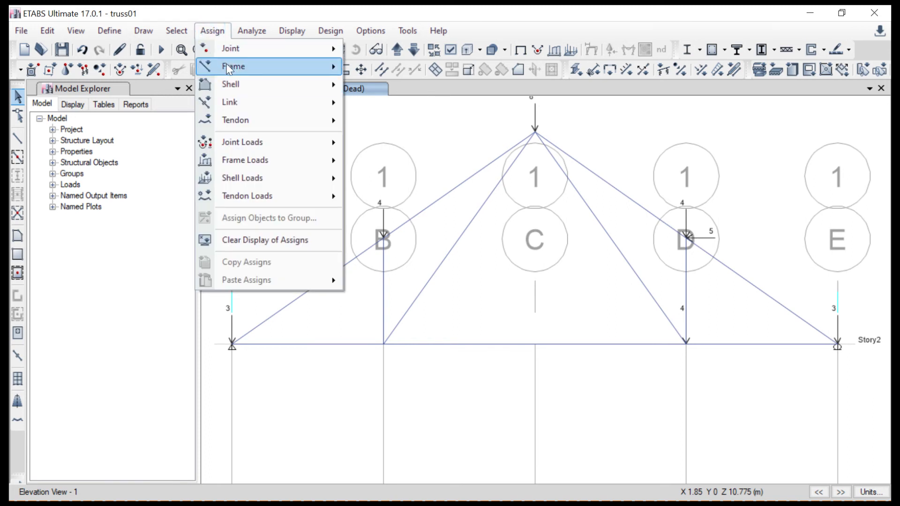
mouse_move(227, 66)
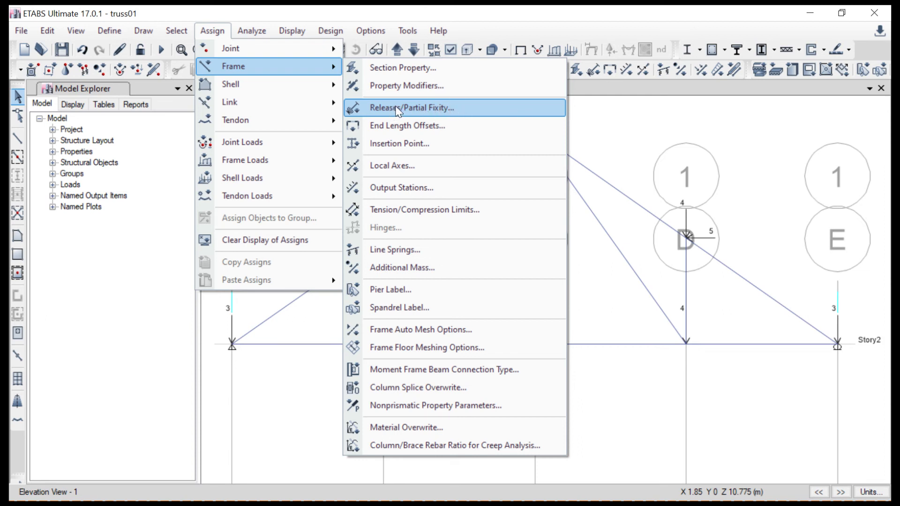
left_click(326, 375)
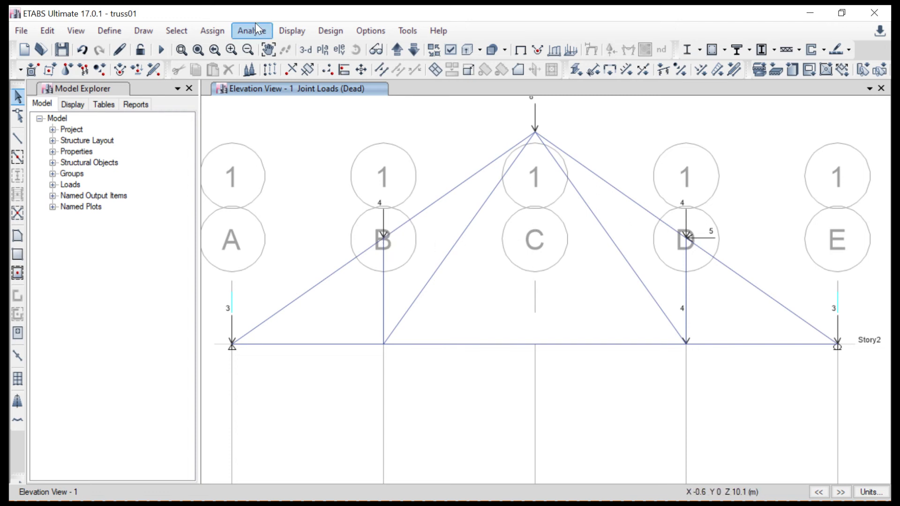
left_click(210, 28)
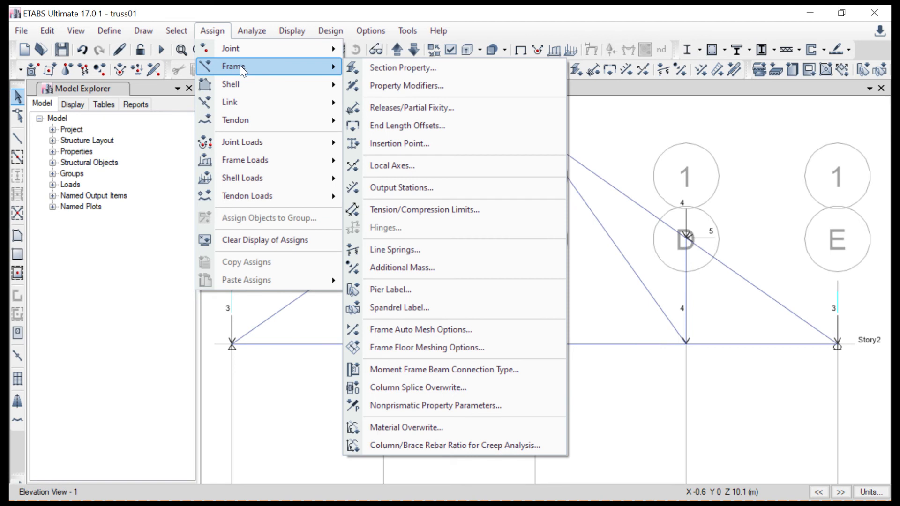
left_click(438, 111)
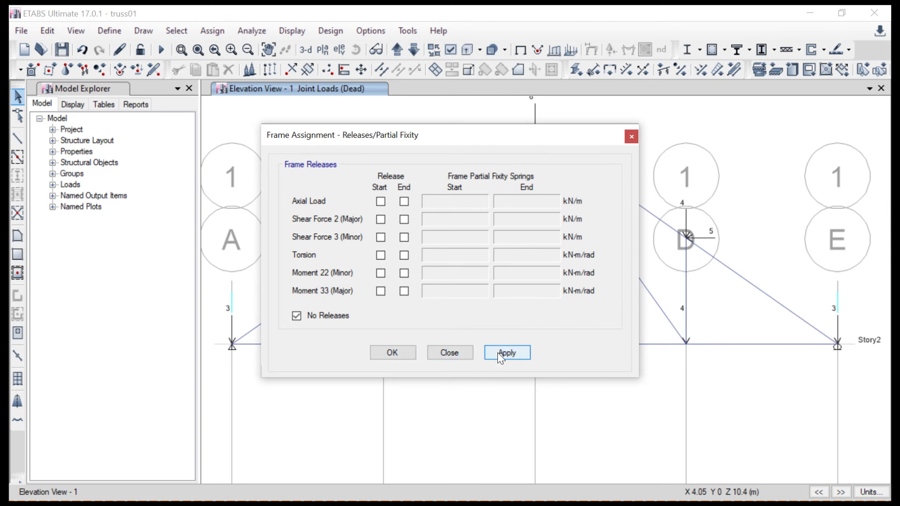
left_click(448, 353)
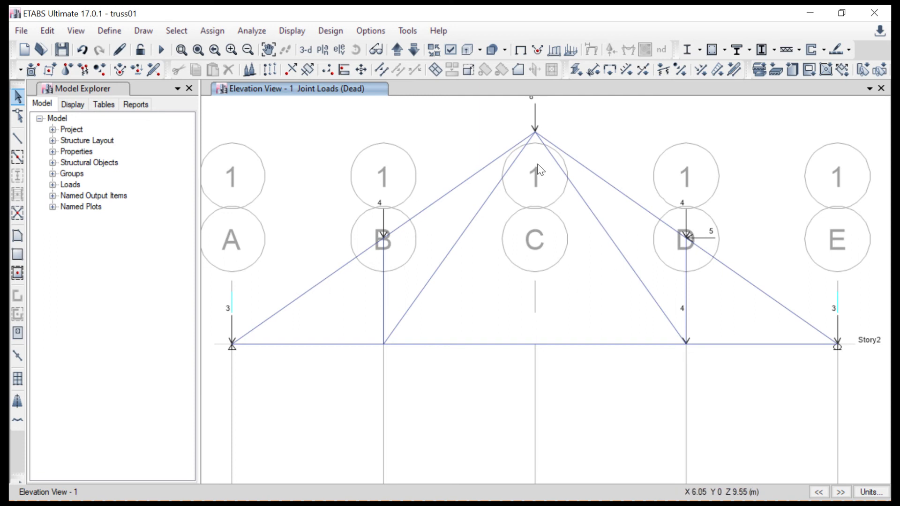
- Select all nine truss members: the sloping top chords, the bottom chord, the diagonals and the two verticals
left_click(269, 49)
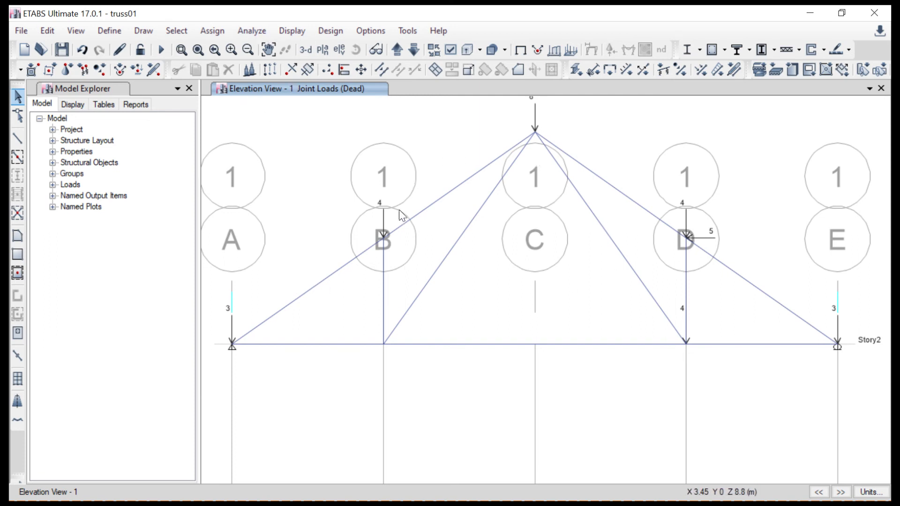
left_click(317, 284)
left_click(445, 200)
left_click(598, 175)
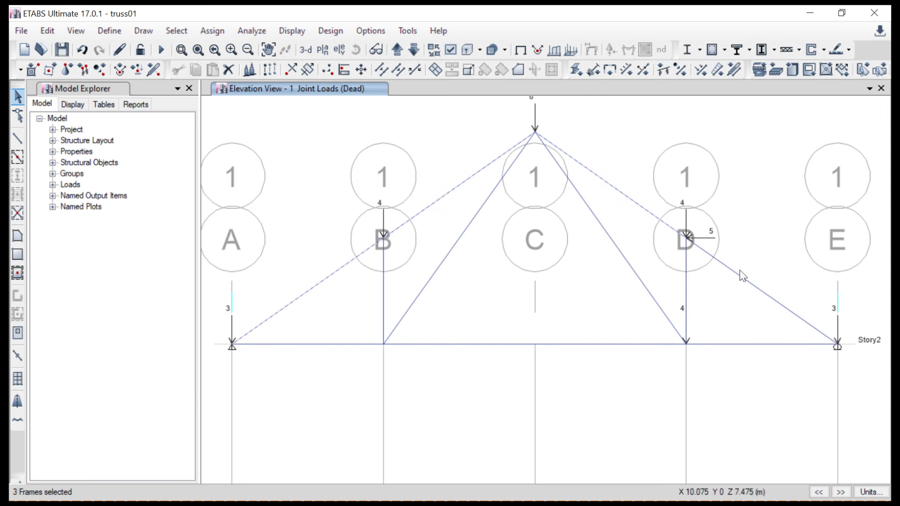
left_click(738, 345)
left_click(644, 292)
left_click(646, 291)
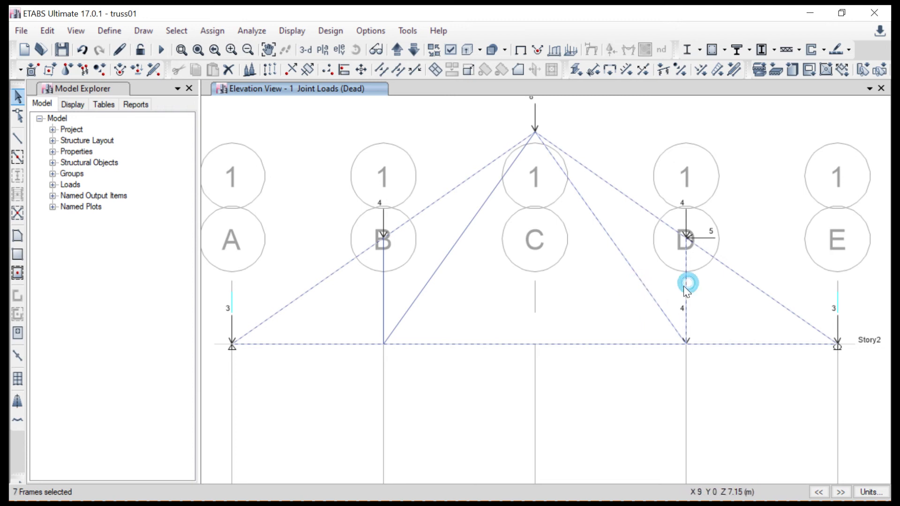
left_click(427, 281)
left_click(384, 293)
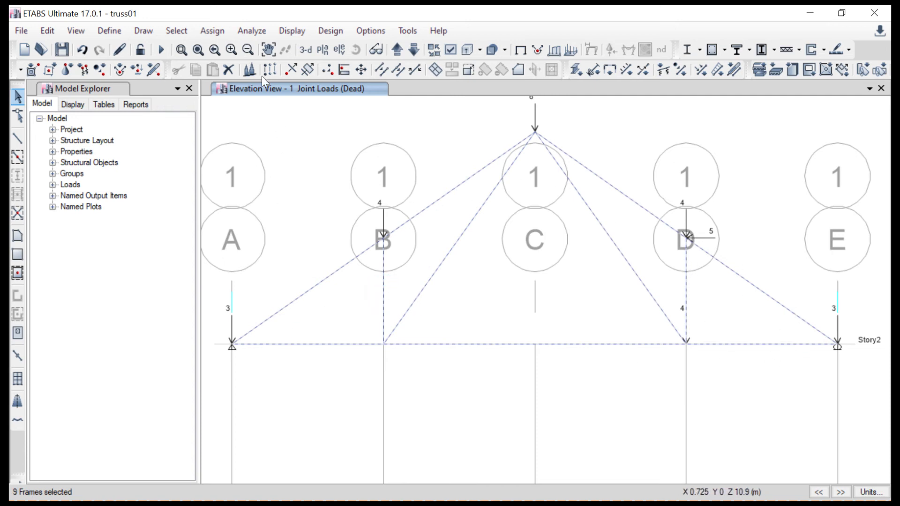
- Set frame releases for Moment 33 (Major) and Moment 22 (Minor) at both start and end of the selected members
left_click(210, 31)
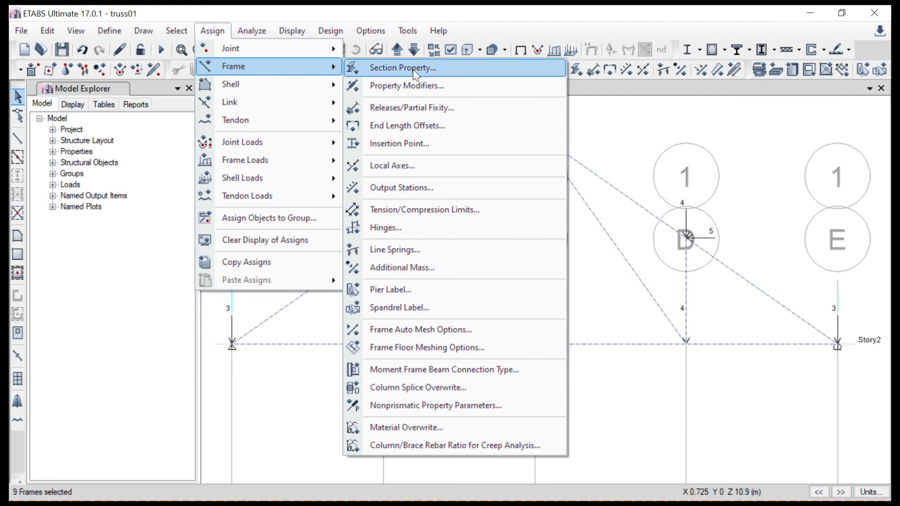
left_click(386, 109)
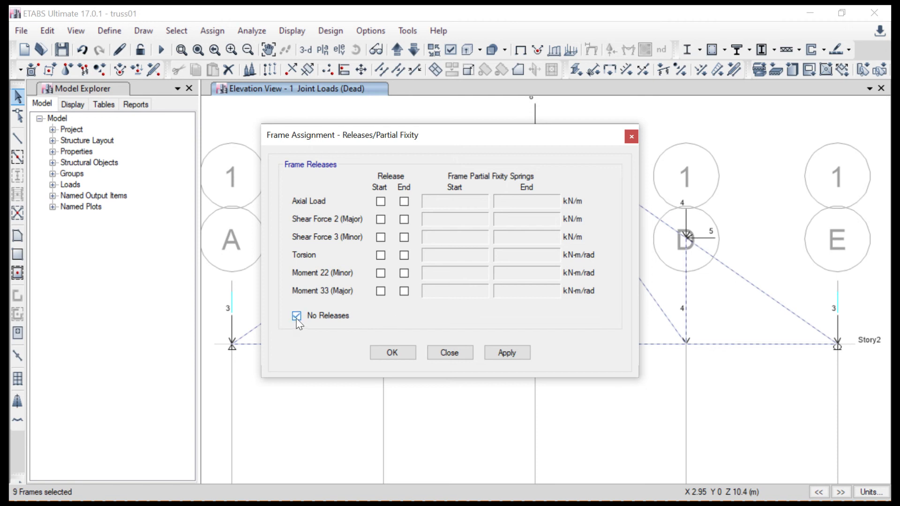
left_click(381, 291)
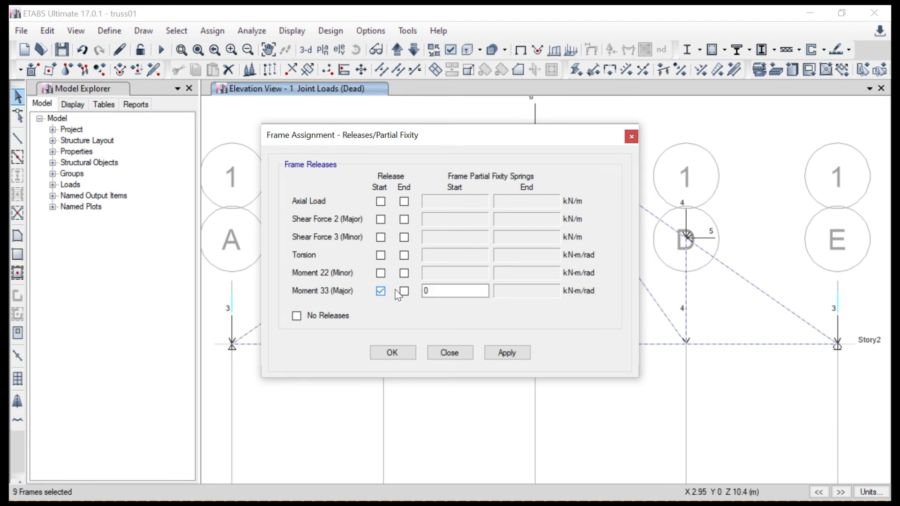
left_click(403, 291)
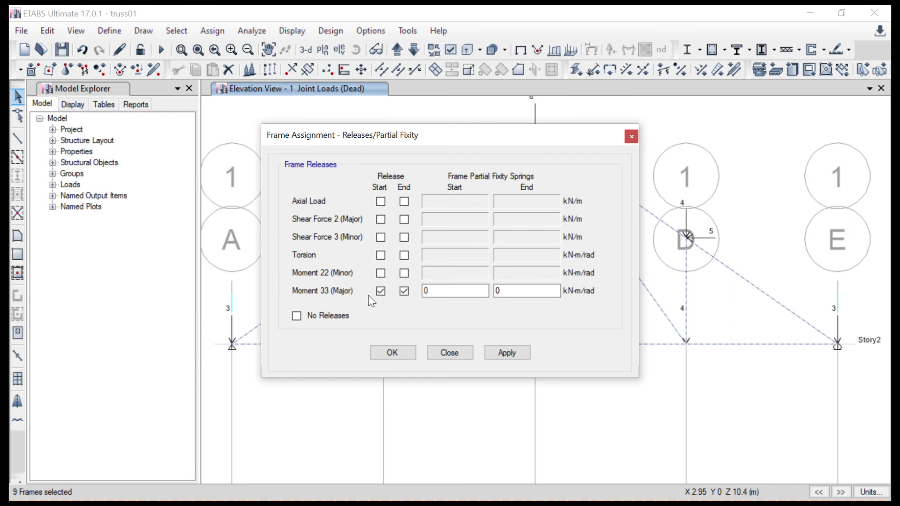
left_click(380, 272)
left_click(403, 274)
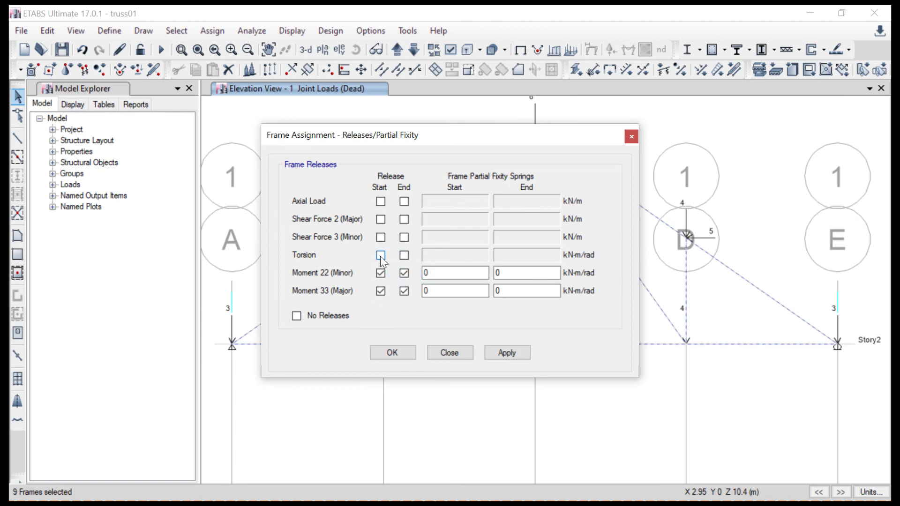
- Try to apply the frame releases with Torsion also released at both start and end
left_click(381, 256)
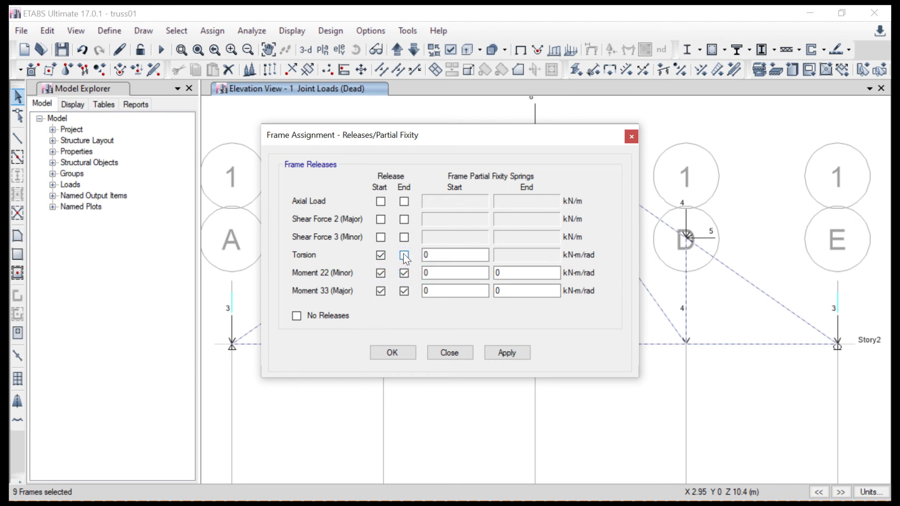
left_click(404, 255)
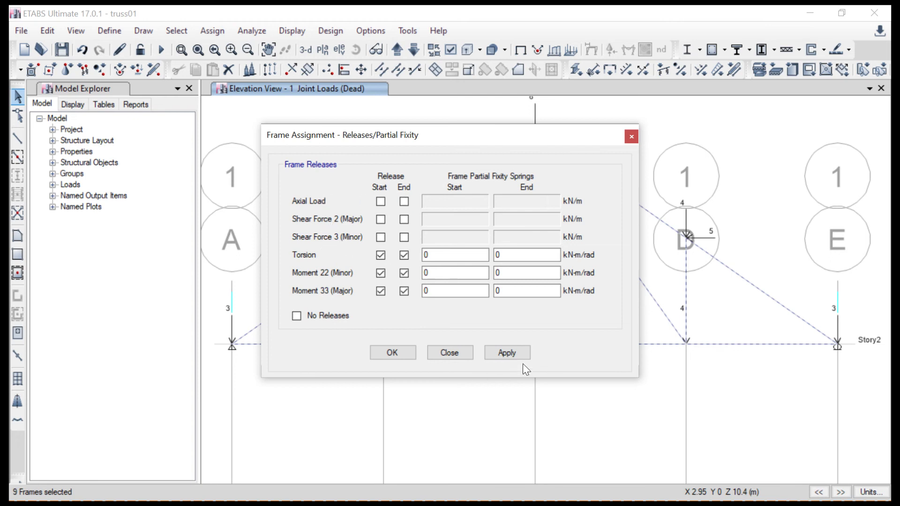
left_click(507, 353)
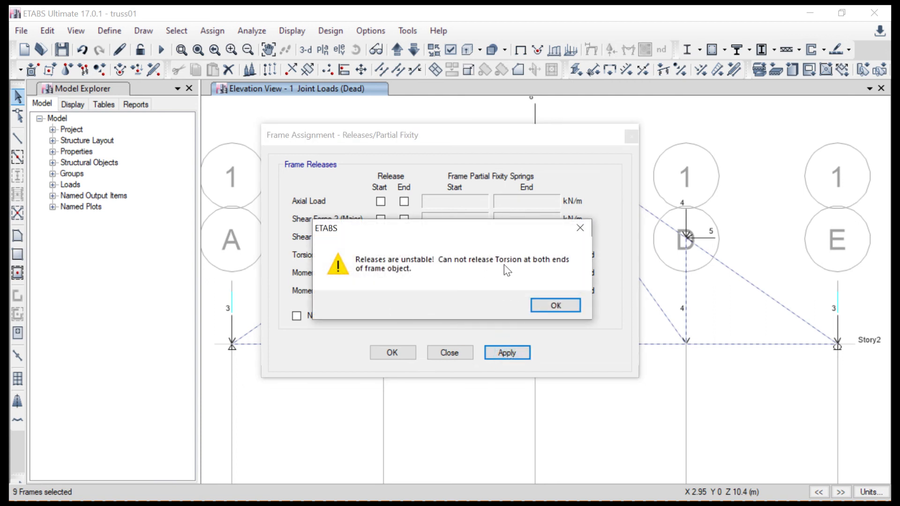
left_click(554, 303)
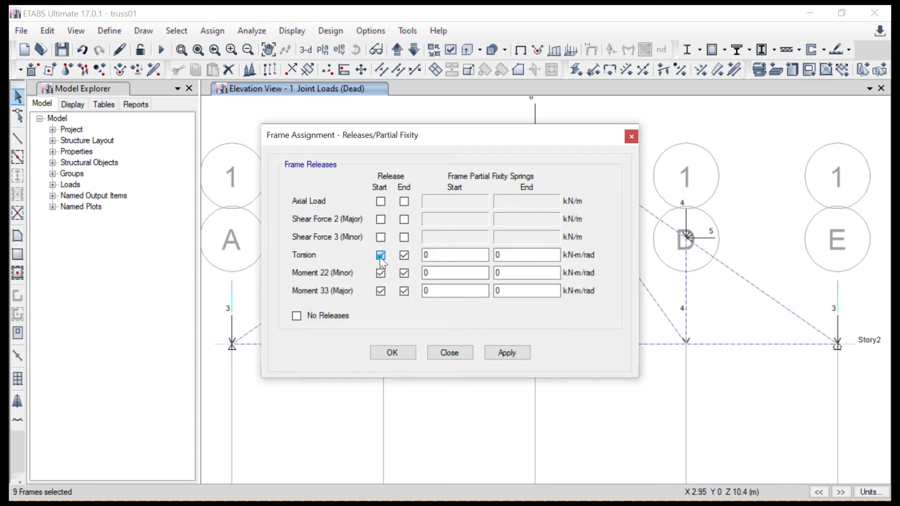
- Remove the Torsion releases and apply Moment 22 (Minor) and Moment 33 (Major) releases at both ends of the selected members
left_click(379, 256)
left_click(403, 256)
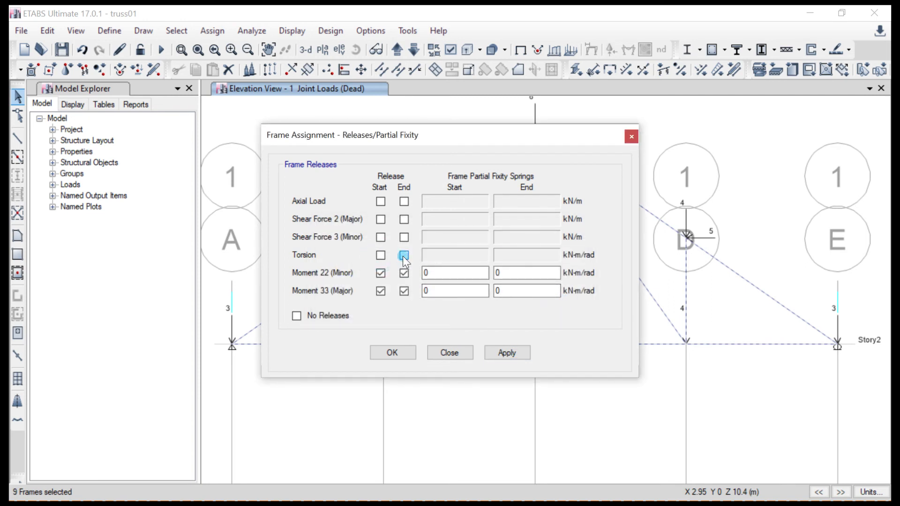
left_click(507, 356)
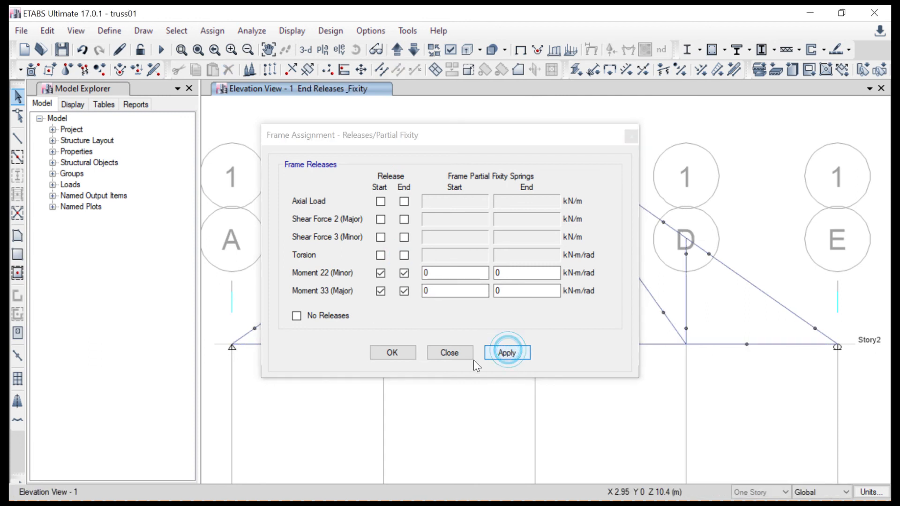
left_click(398, 353)
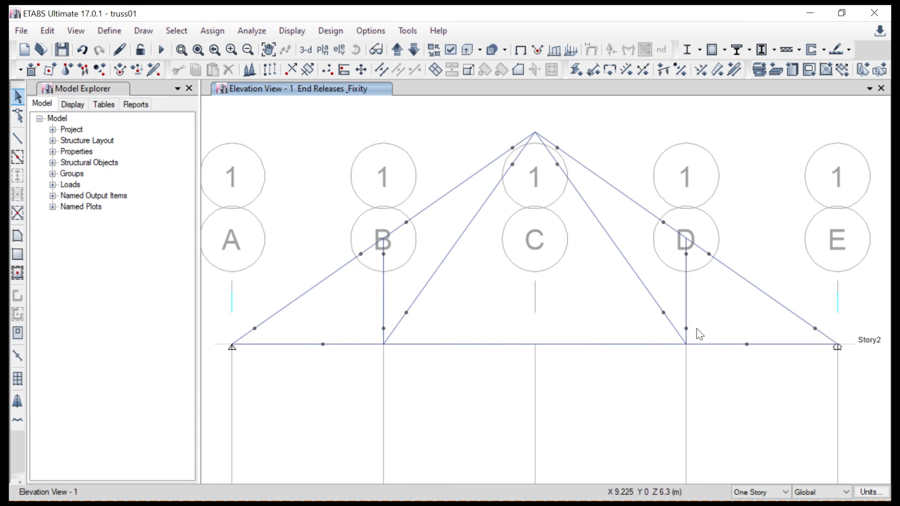
- Delete the single full-length bottom chord member spanning from grid A to grid E
left_click(782, 345)
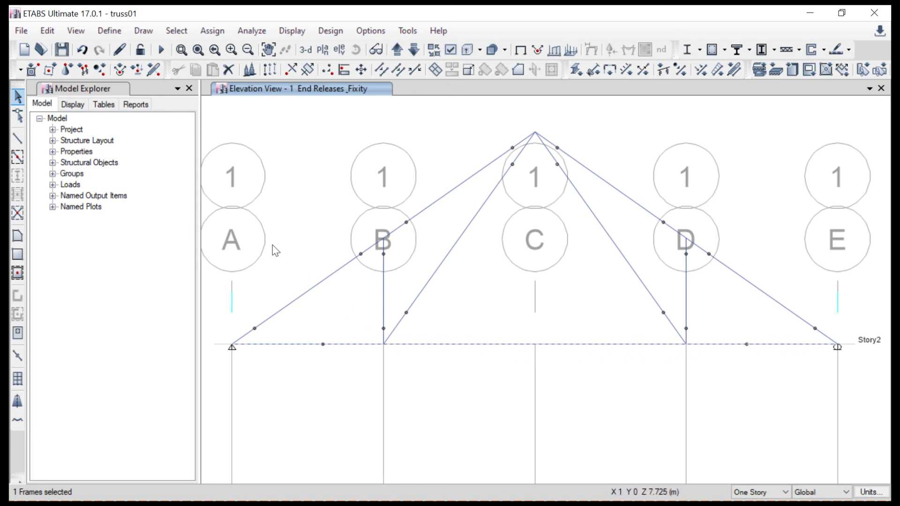
left_click(46, 31)
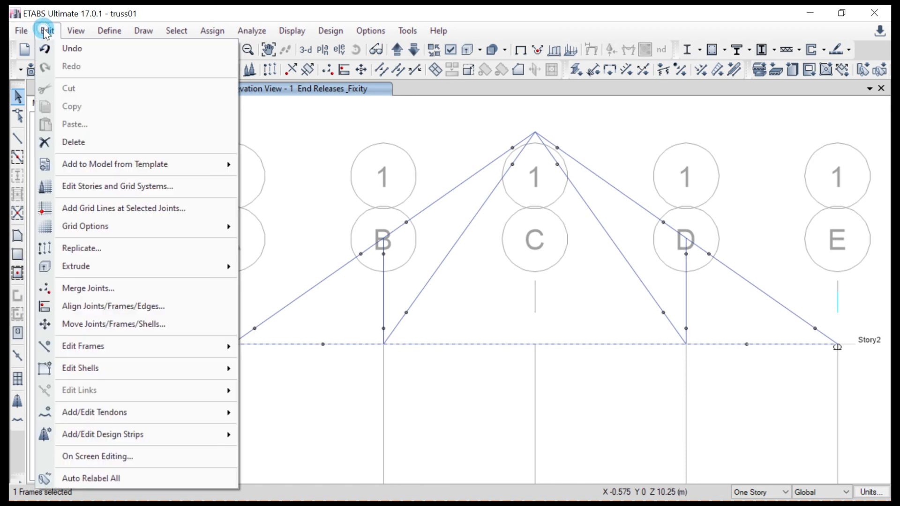
left_click(78, 141)
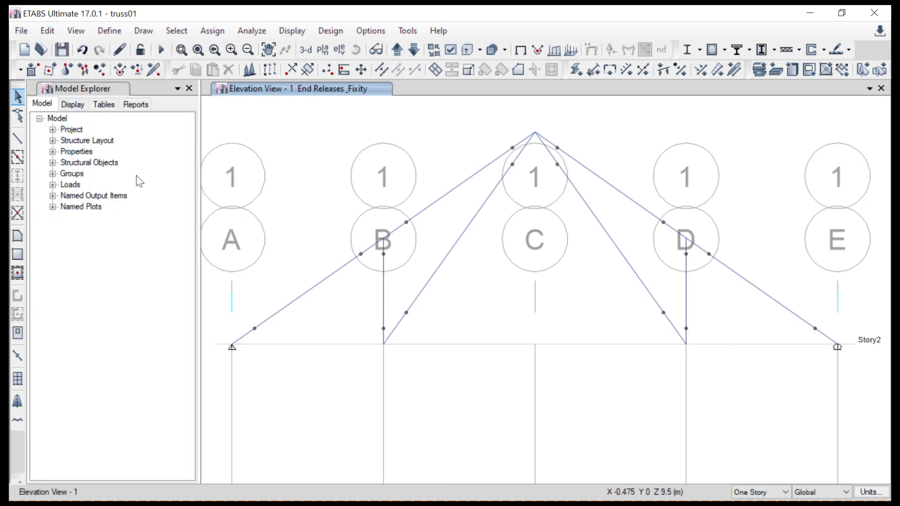
- Redraw the bottom chord at Story2 as three A-LatBm frame members: A to B, B to D, and D to E
left_click(19, 139)
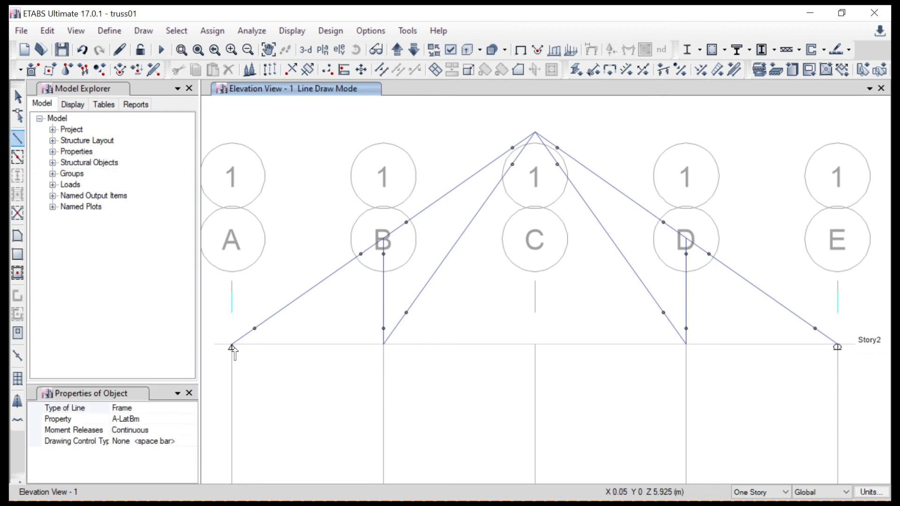
left_click(232, 346)
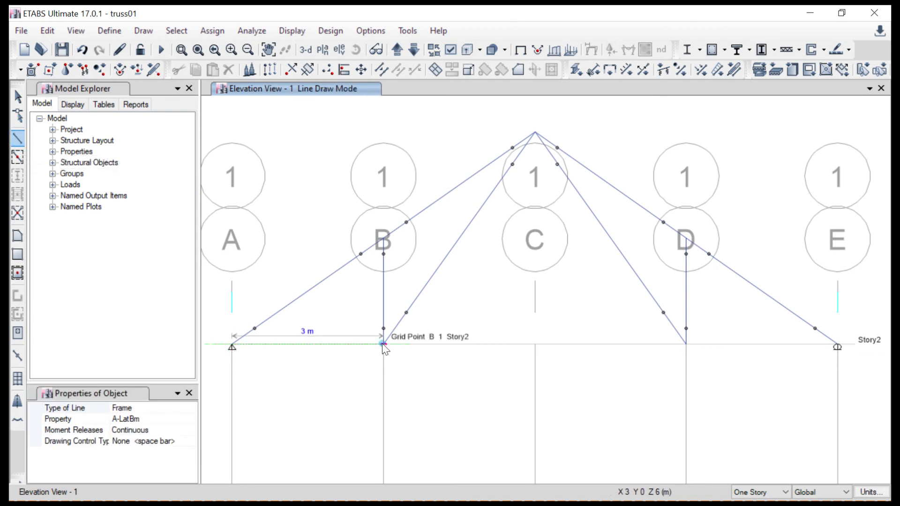
left_click(383, 345)
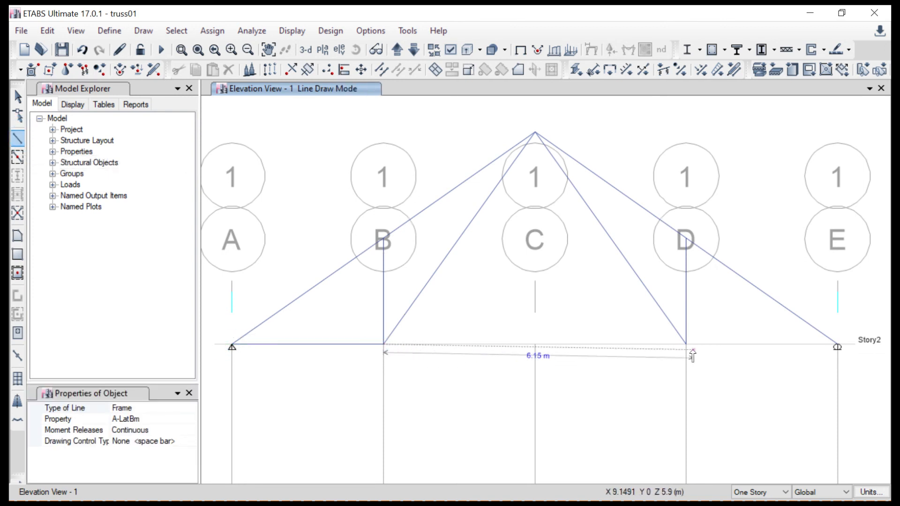
left_click(686, 347)
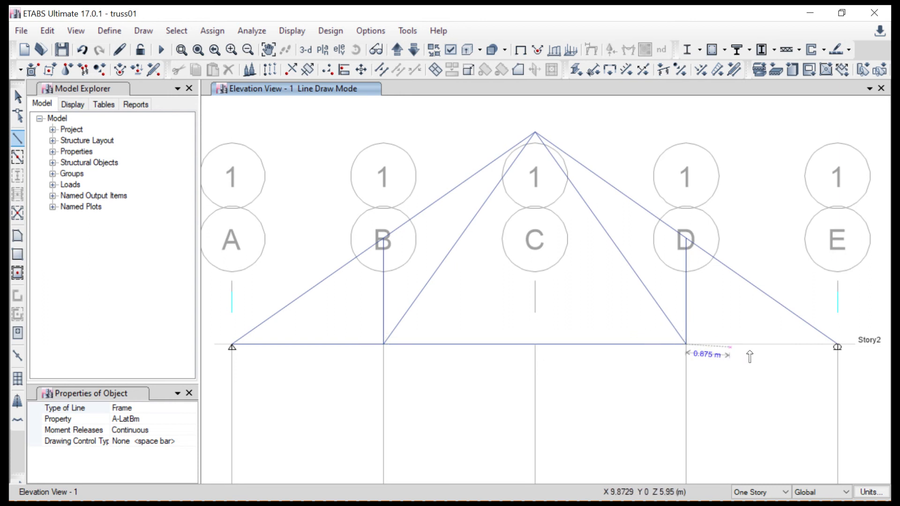
double_click(837, 346)
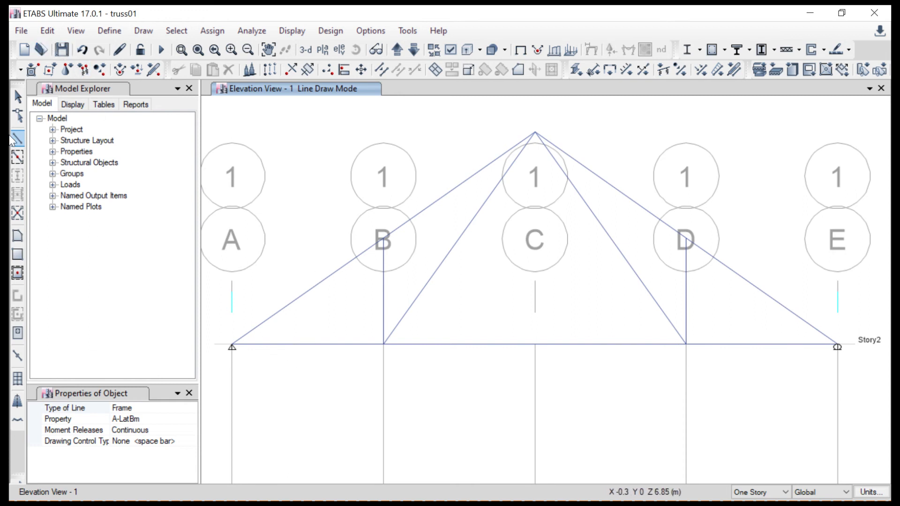
- Assign Moment 22 (Minor) and Moment 33 (Major) releases at start and end of the three bottom chord members
left_click(18, 96)
left_click(326, 344)
left_click(447, 344)
left_click(733, 345)
left_click(211, 33)
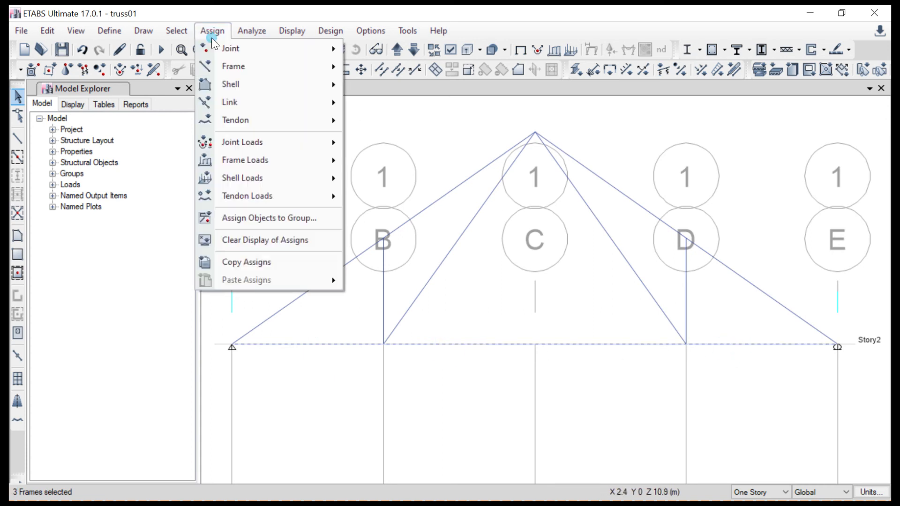
mouse_move(233, 68)
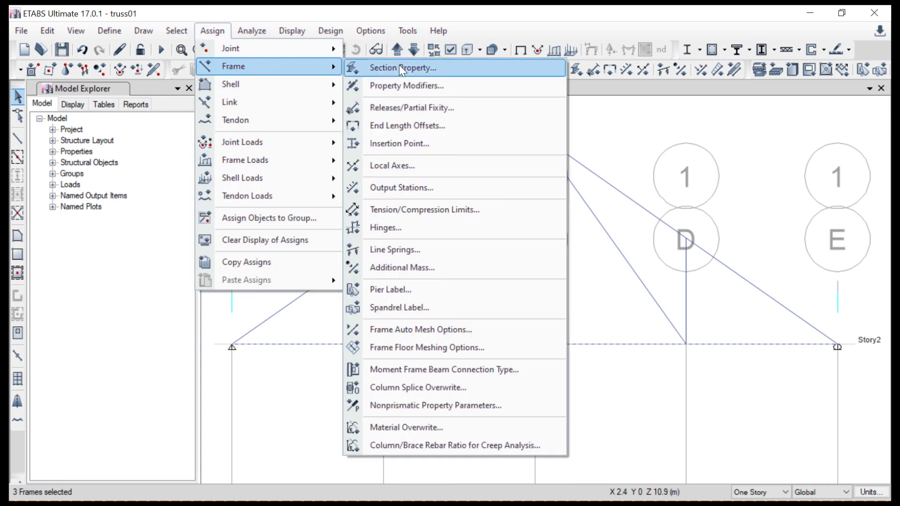
left_click(387, 111)
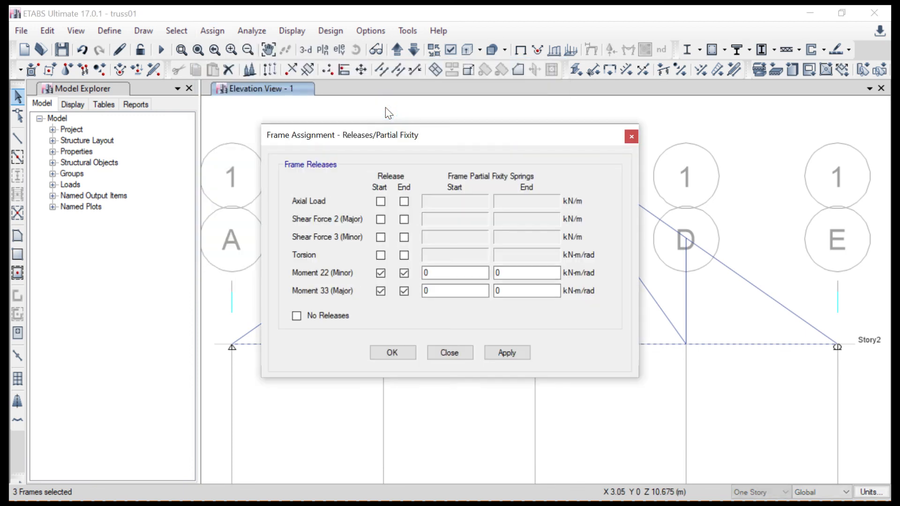
left_click(512, 357)
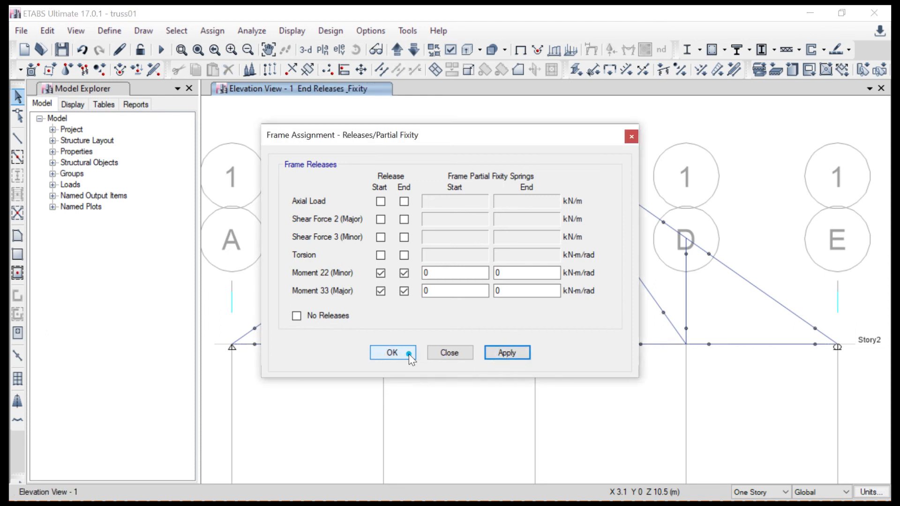
left_click(409, 354)
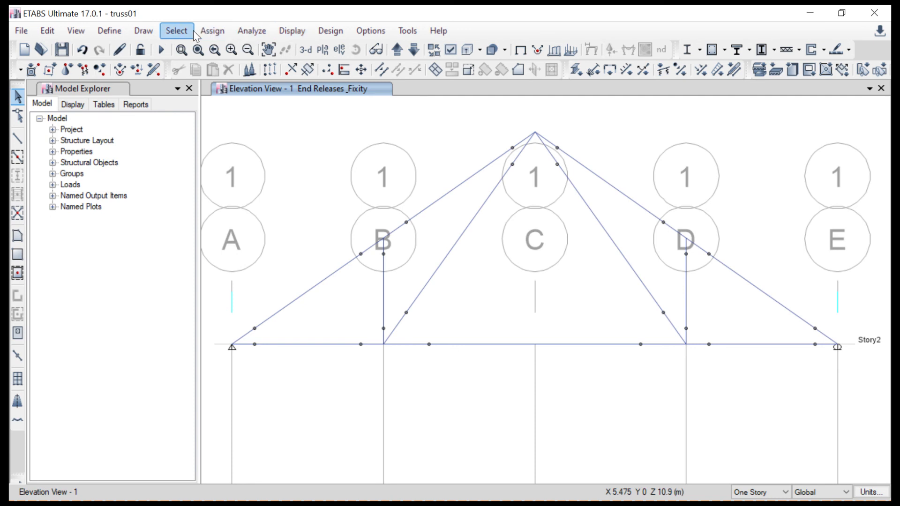
- Run the model check with all check options cleared and dismiss its report
left_click(242, 32)
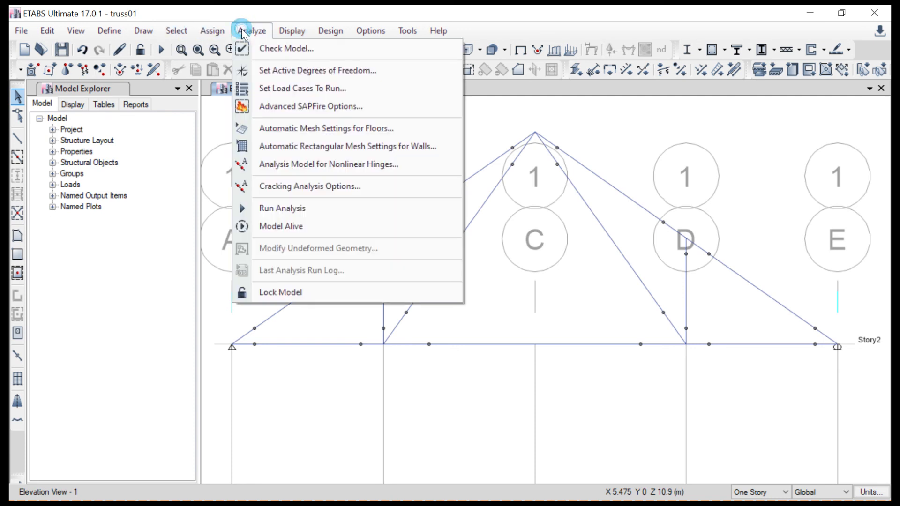
left_click(275, 51)
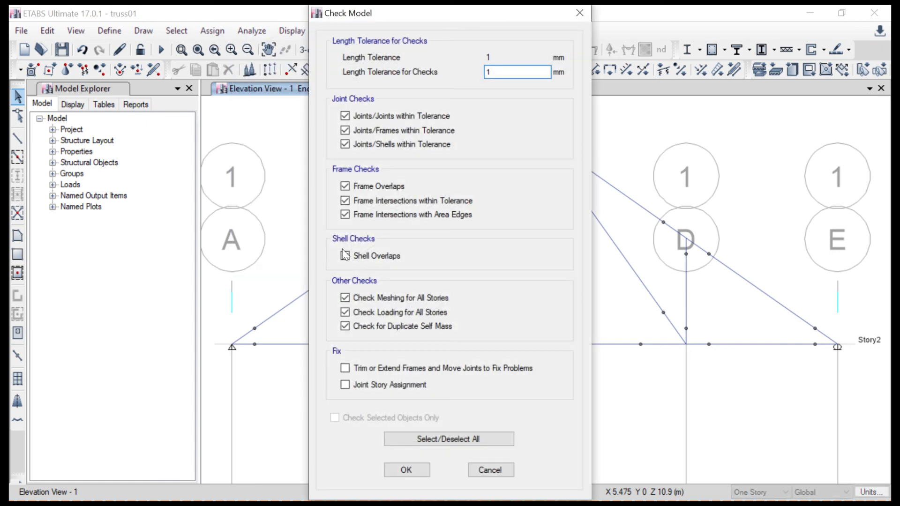
left_click(414, 438)
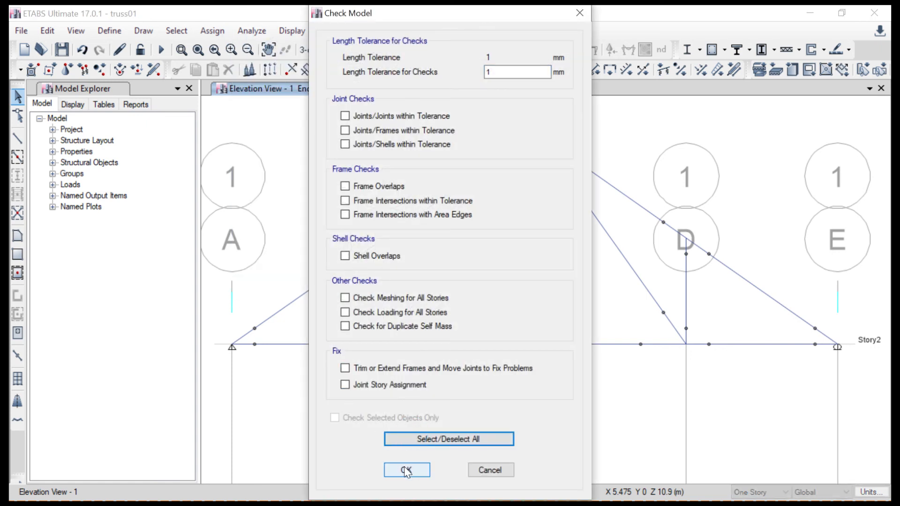
left_click(405, 470)
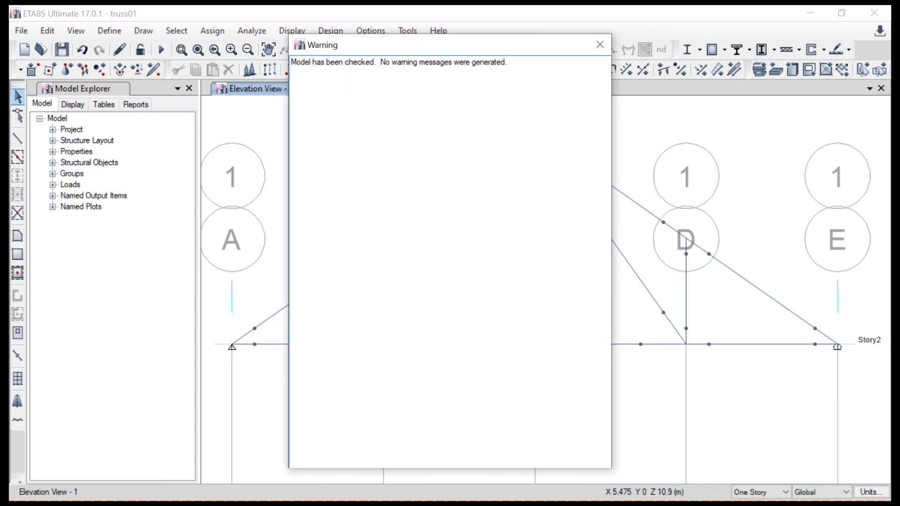
left_click(600, 44)
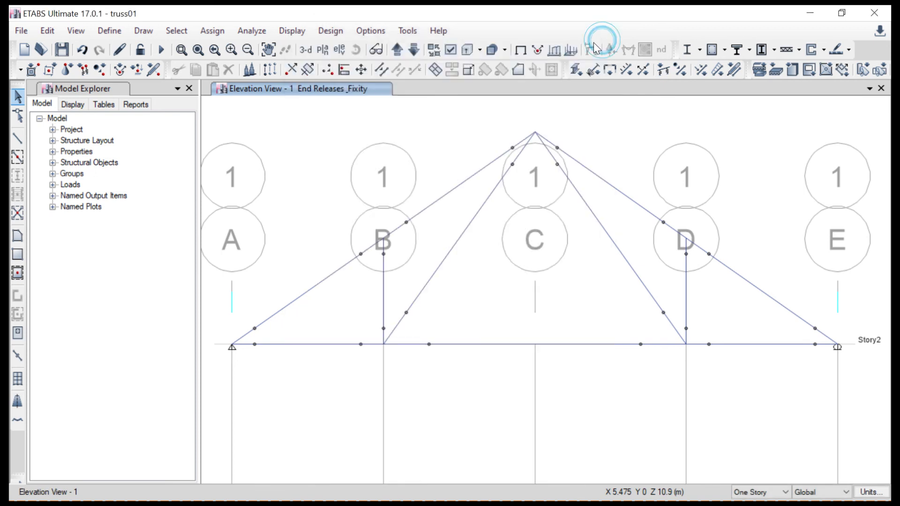
- Run the analysis, and play and stop the animation of the Dead load deformed shape
left_click(160, 50)
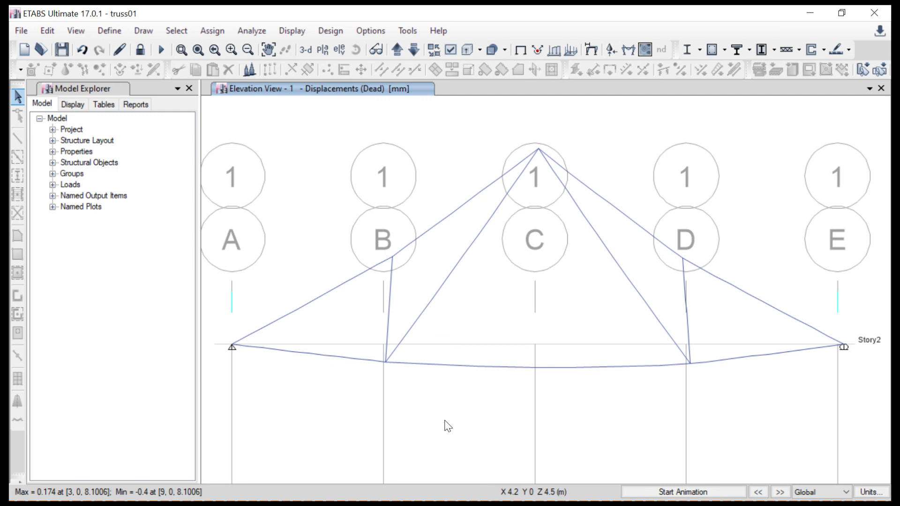
left_click(676, 492)
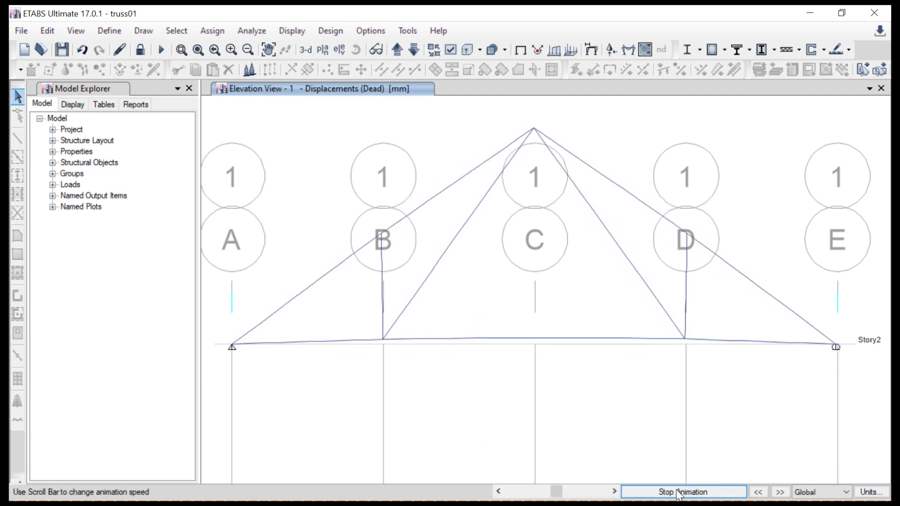
left_click(677, 492)
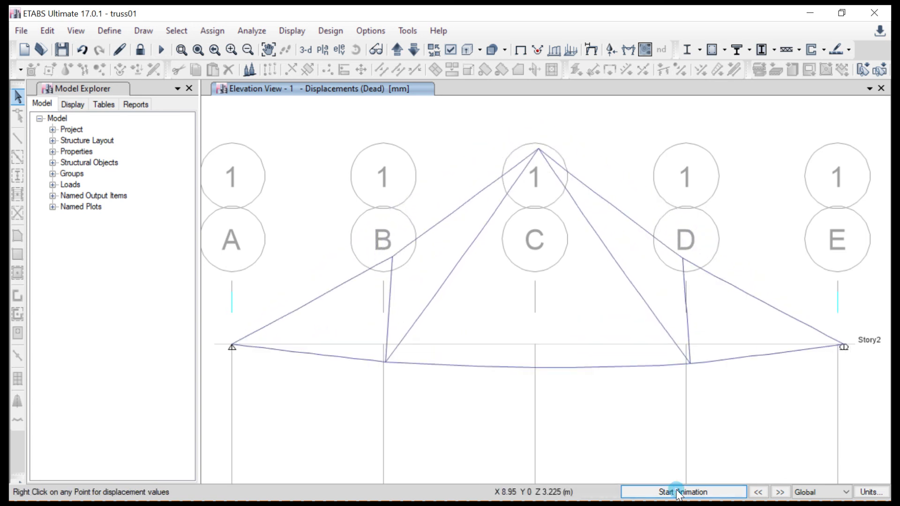
- Display the Fz support reactions for the Dead case as arrows
left_click(588, 51)
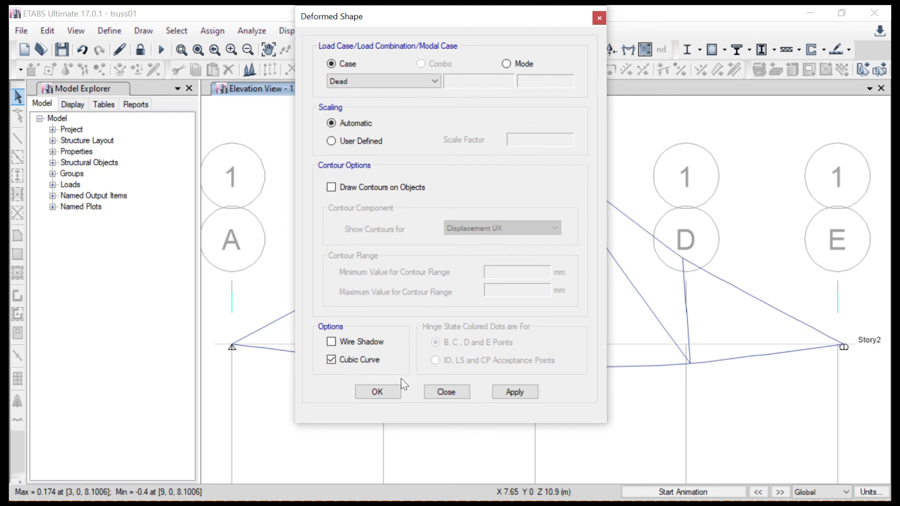
left_click(443, 392)
left_click(611, 49)
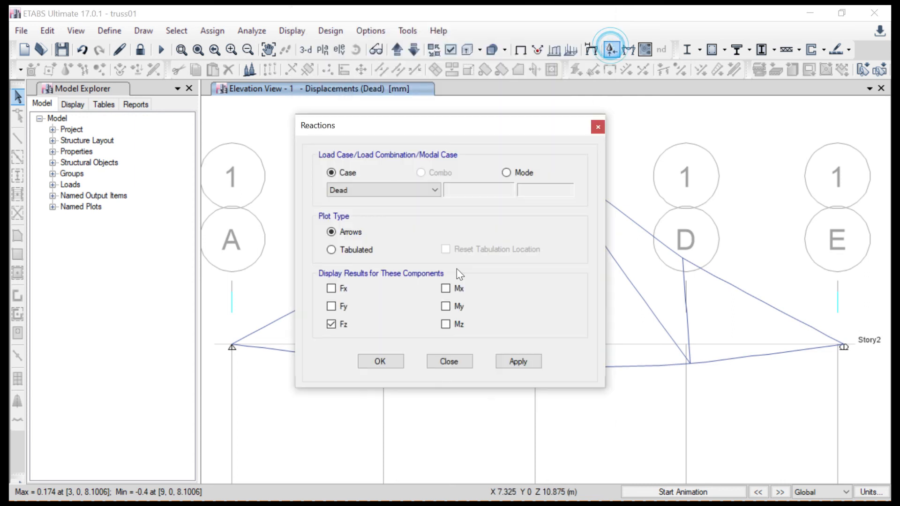
left_click(516, 361)
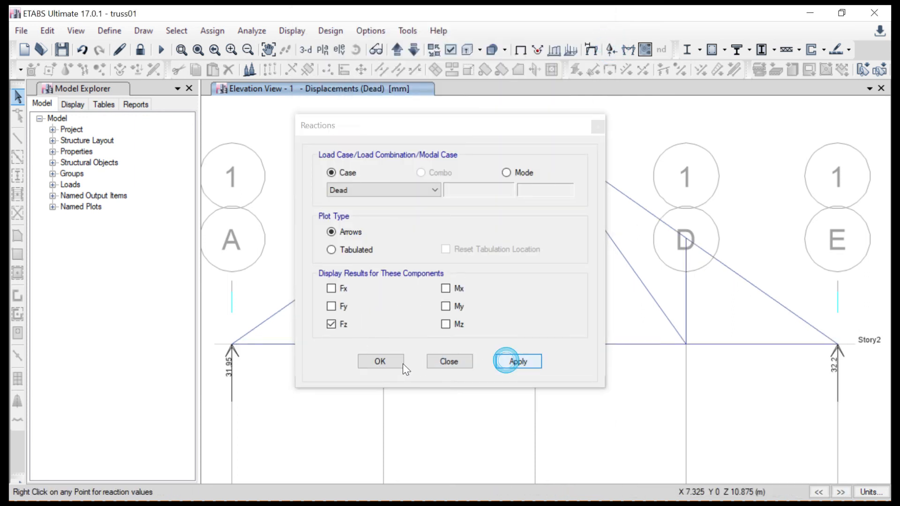
left_click(383, 362)
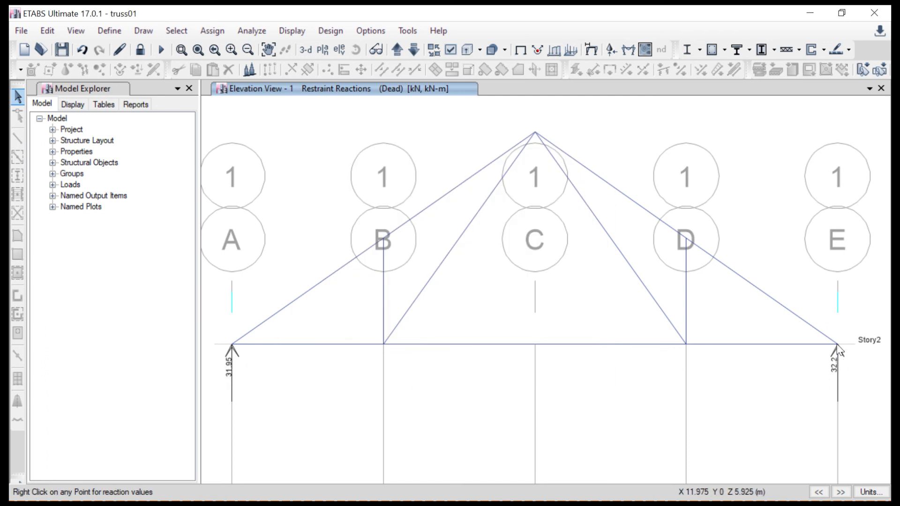
- Display the filled Moment 3-3 diagram of the frames for the Dead case
left_click(629, 47)
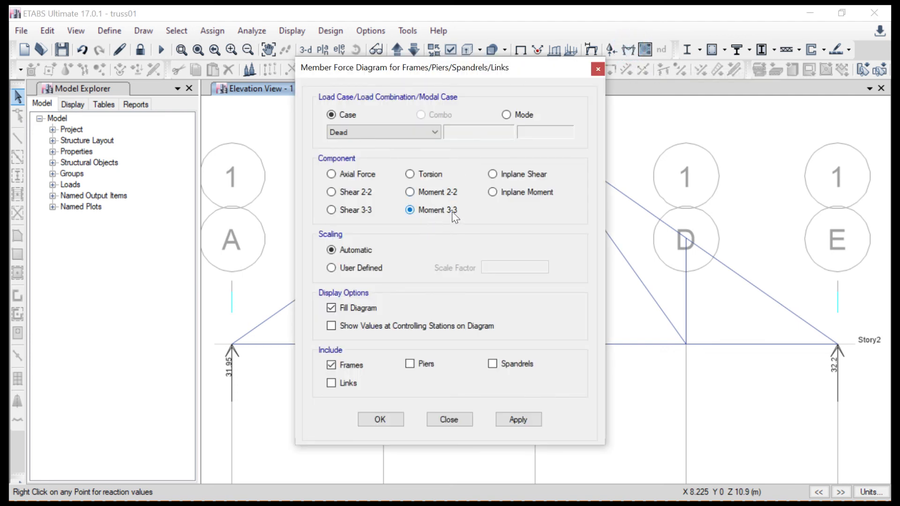
left_click(517, 420)
left_click(393, 421)
mouse_move(556, 162)
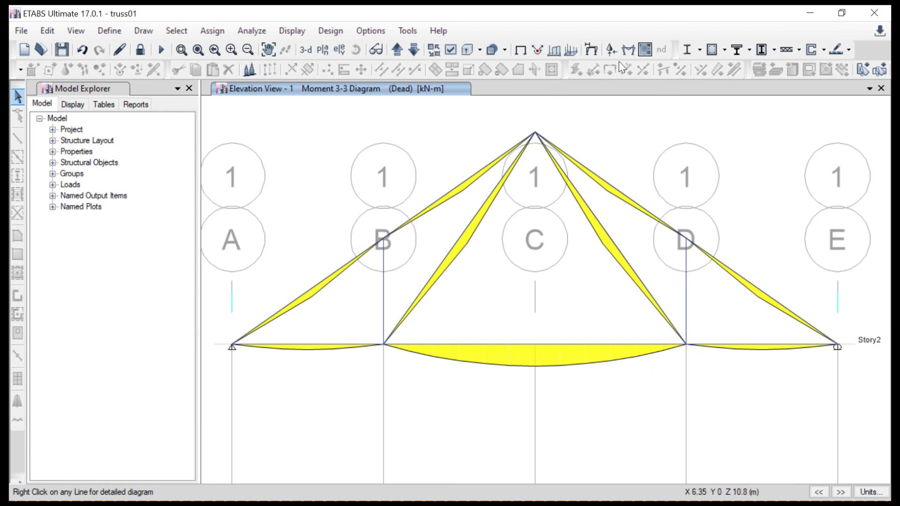
- Display the filled Moment 2-2 diagram of the frames for the Dead case
left_click(634, 48)
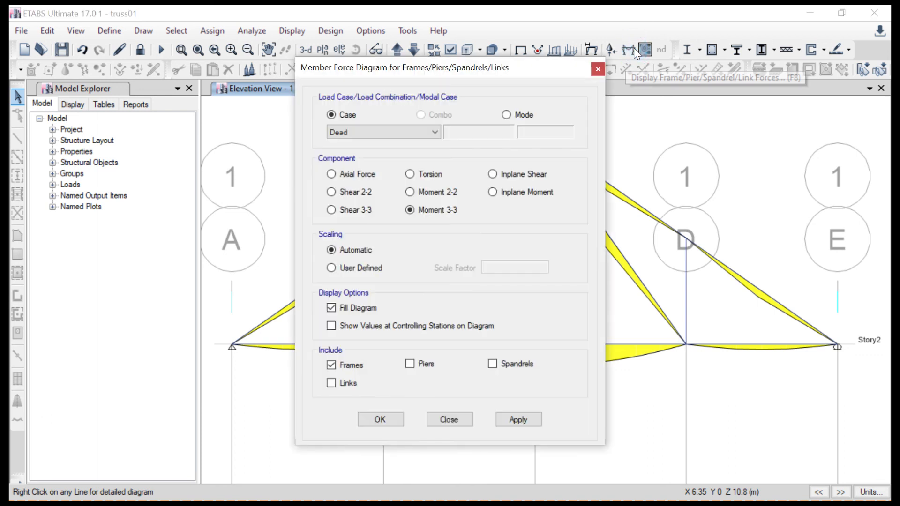
left_click(409, 191)
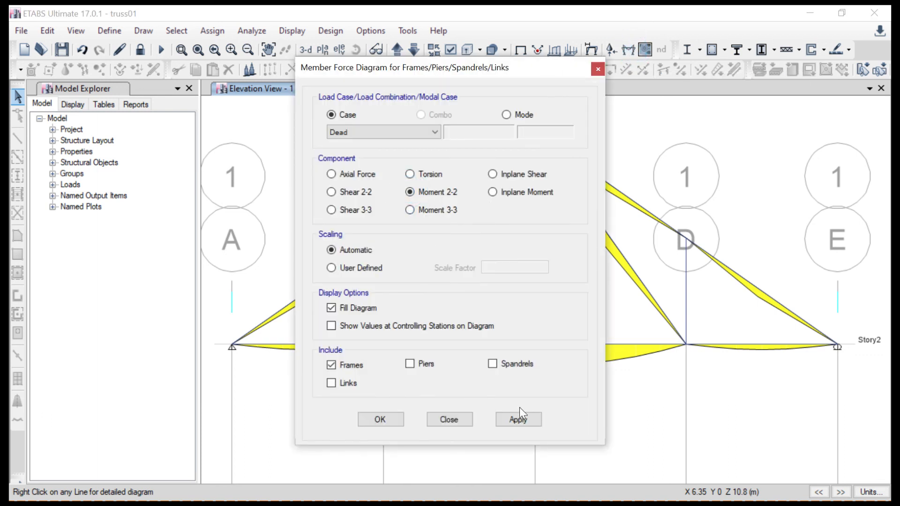
left_click(528, 421)
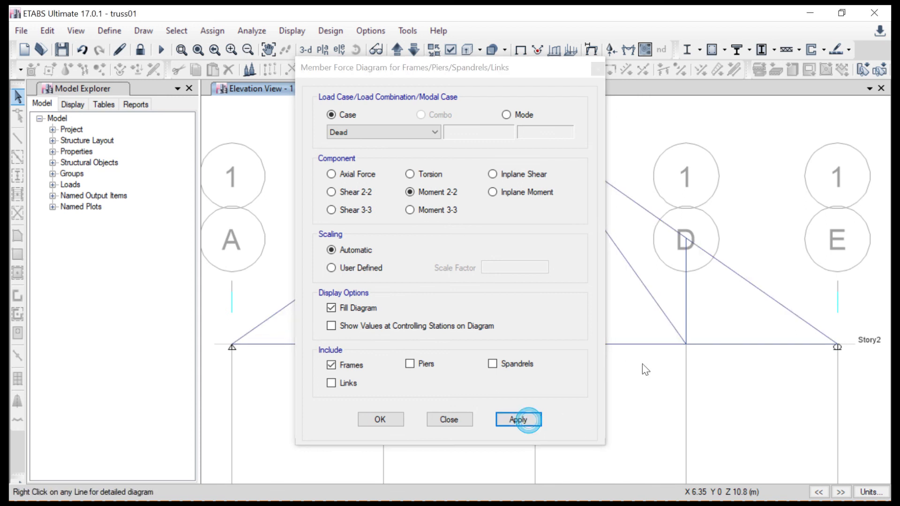
left_click(381, 421)
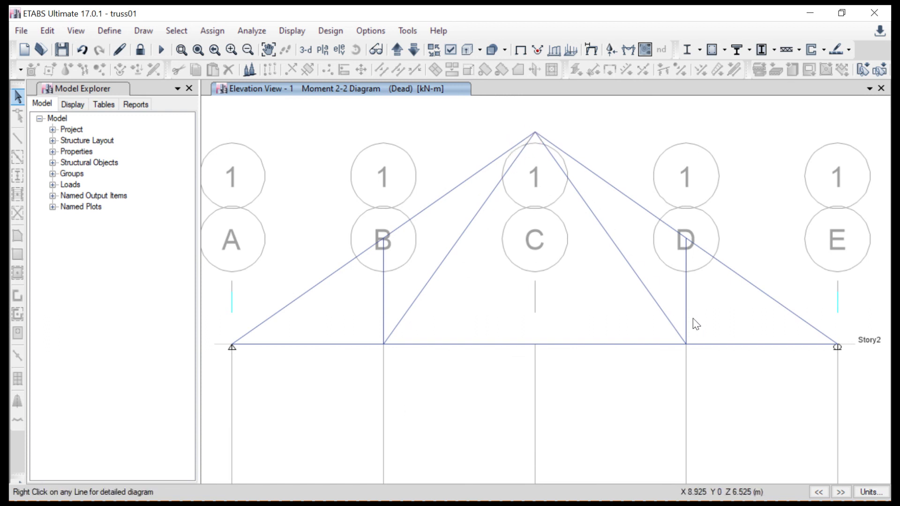
- Display the filled Moment 3-3 diagram for the Dead case and inspect the detailed diagram of the diagonal from grid B to the apex
left_click(625, 52)
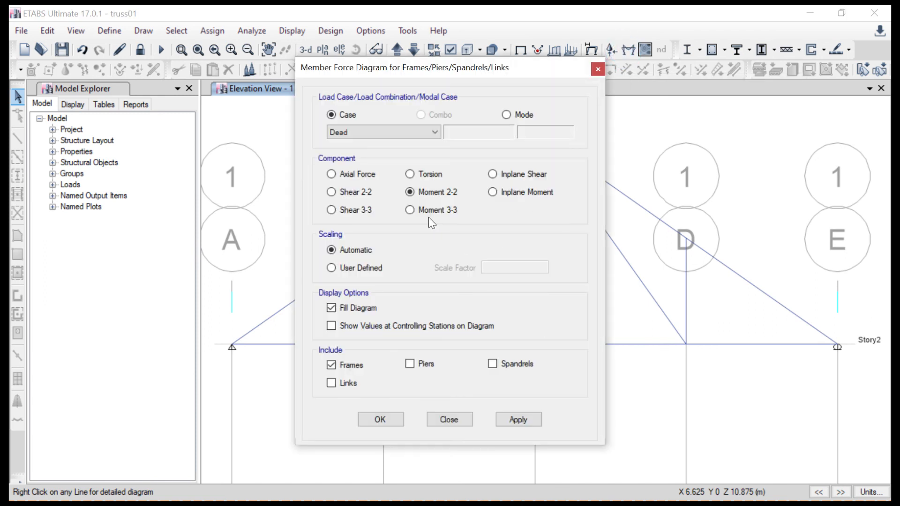
left_click(510, 418)
left_click(388, 416)
right_click(231, 346)
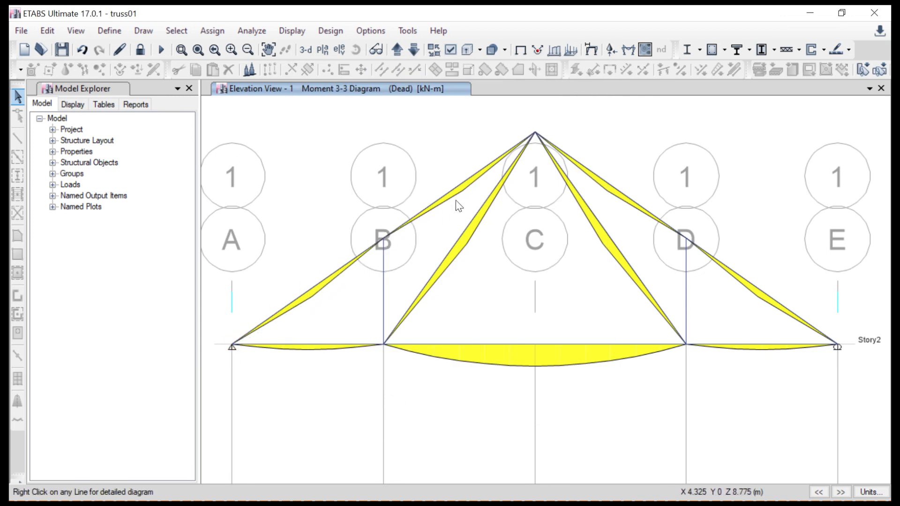
right_click(457, 242)
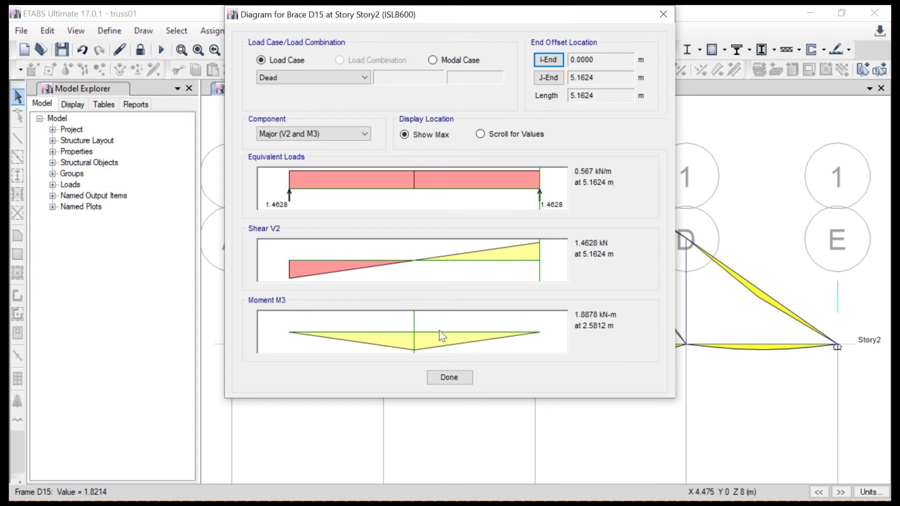
left_click(452, 377)
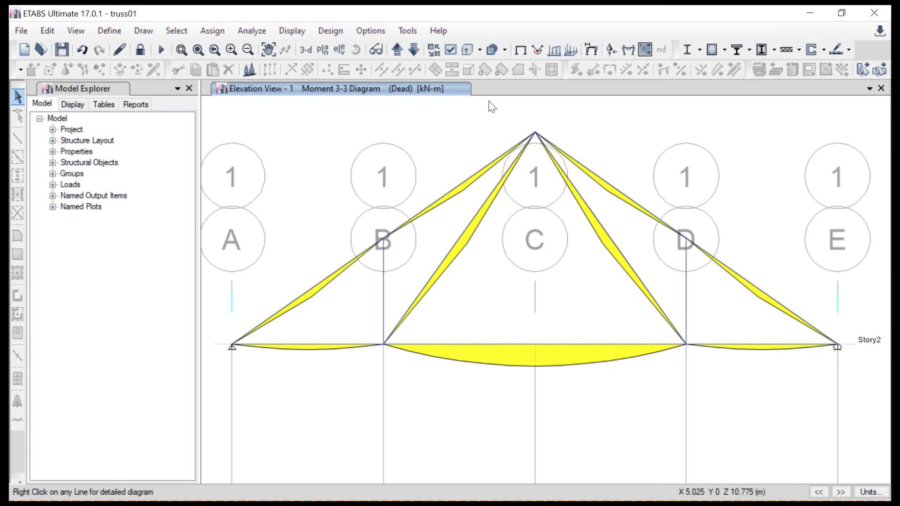
- Display the filled Axial Force diagram of the frames for the Dead case
left_click(628, 50)
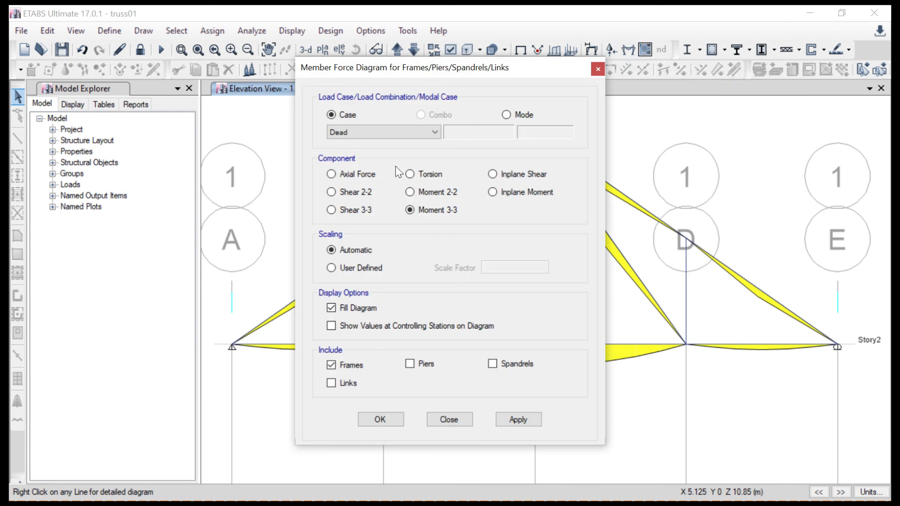
left_click(359, 176)
left_click(515, 420)
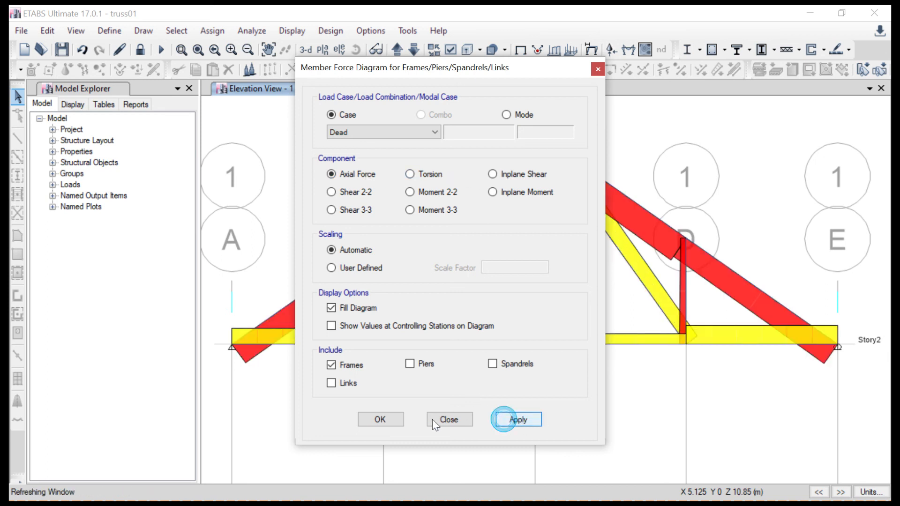
left_click(383, 420)
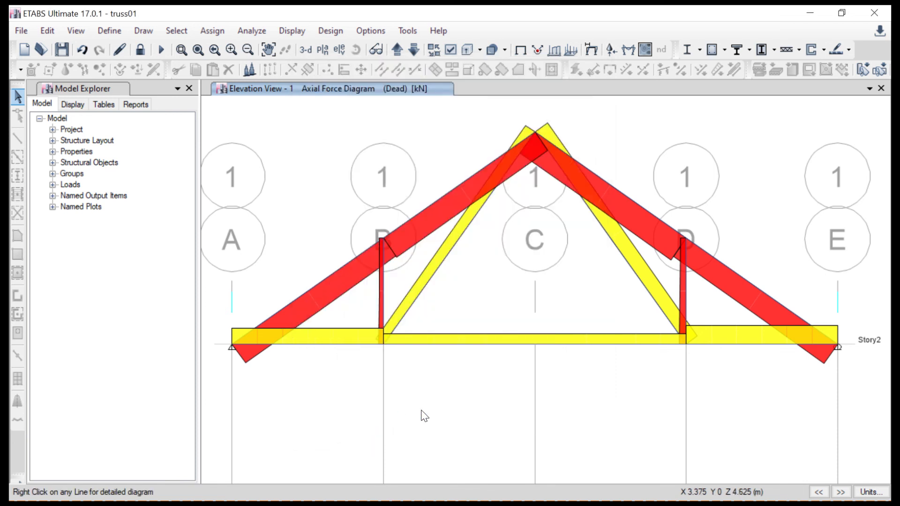
- Read the axial forces along the truss members and inspect the detailed axial diagram of the top chord member between grids D and E
mouse_move(478, 185)
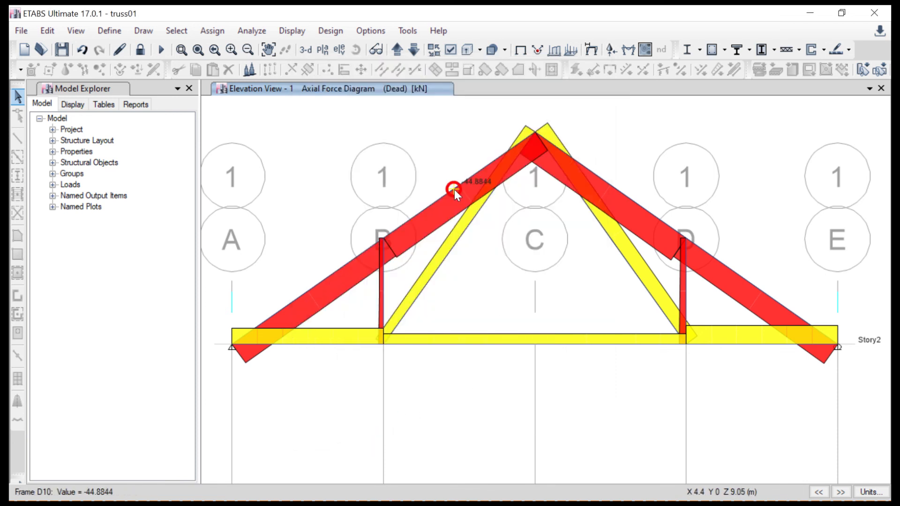
mouse_move(612, 184)
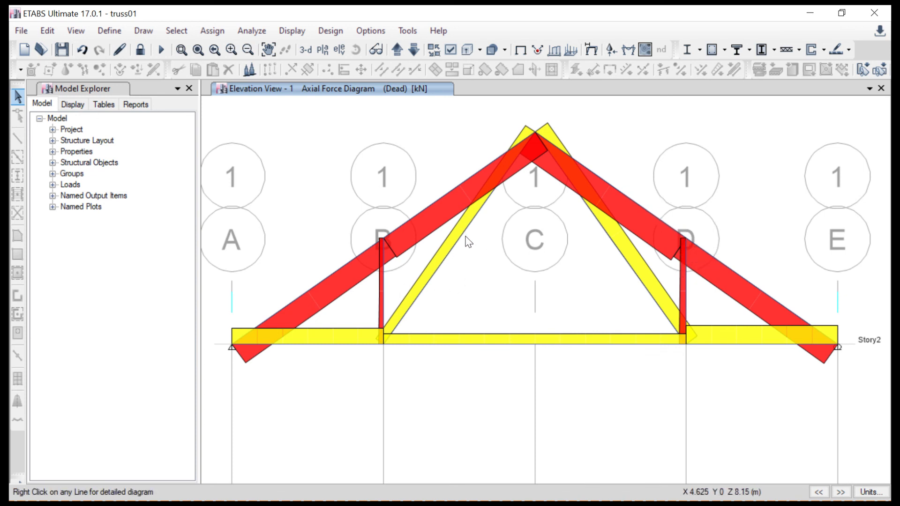
mouse_move(464, 234)
mouse_move(737, 273)
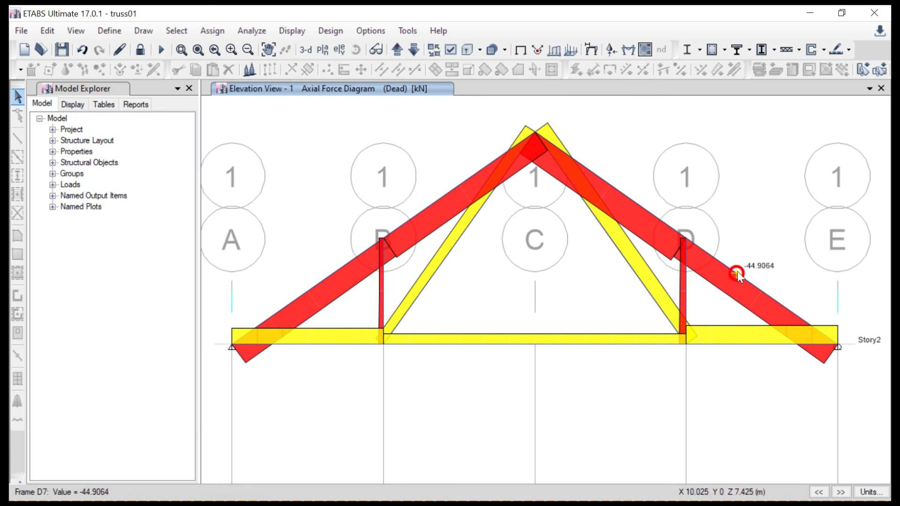
right_click(738, 272)
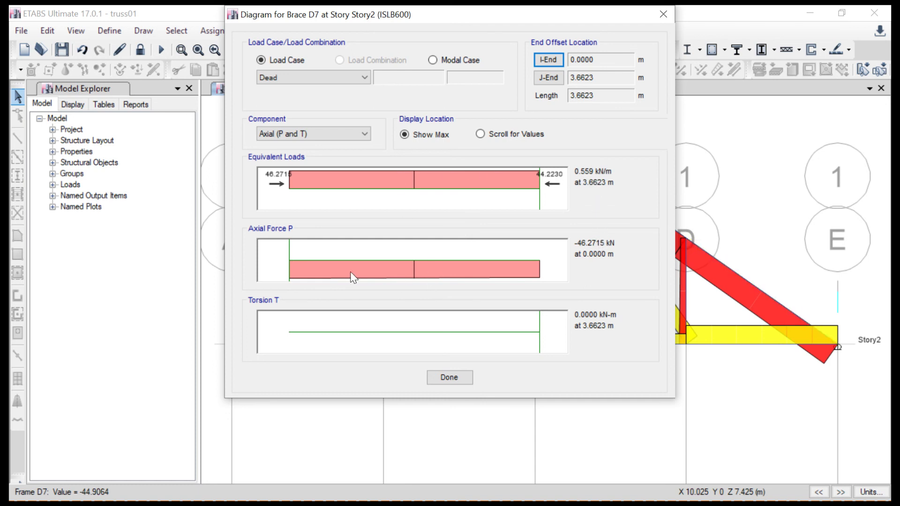
left_click(470, 378)
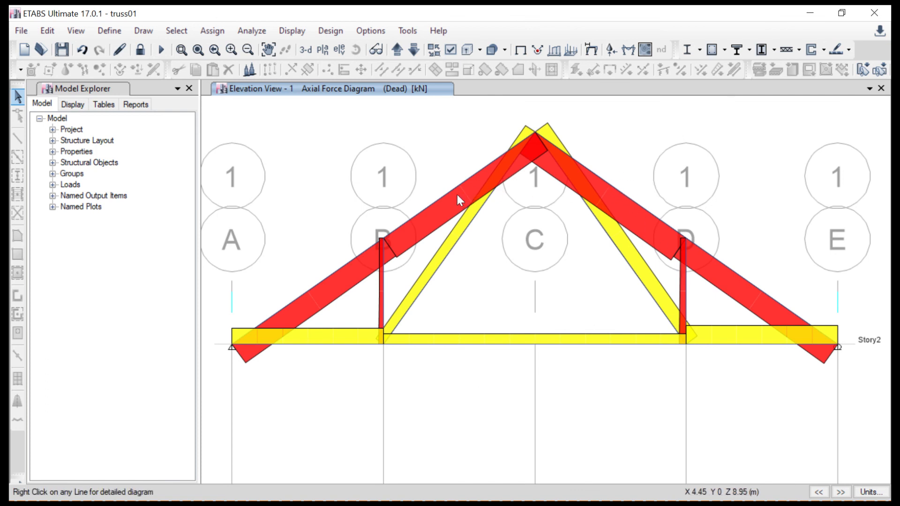
- Inspect the detailed axial diagrams of the top chord member between grids C and D and the diagonal from grid B to the apex
mouse_move(433, 205)
right_click(614, 187)
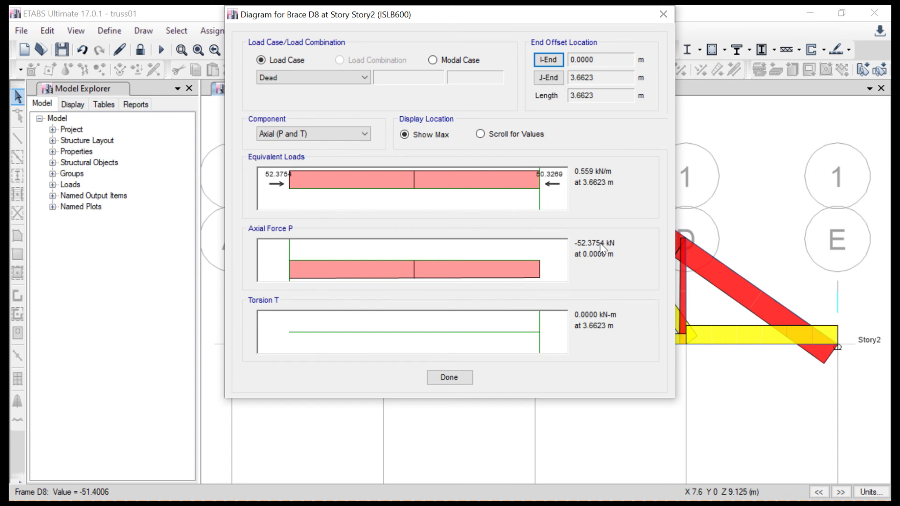
left_click(459, 377)
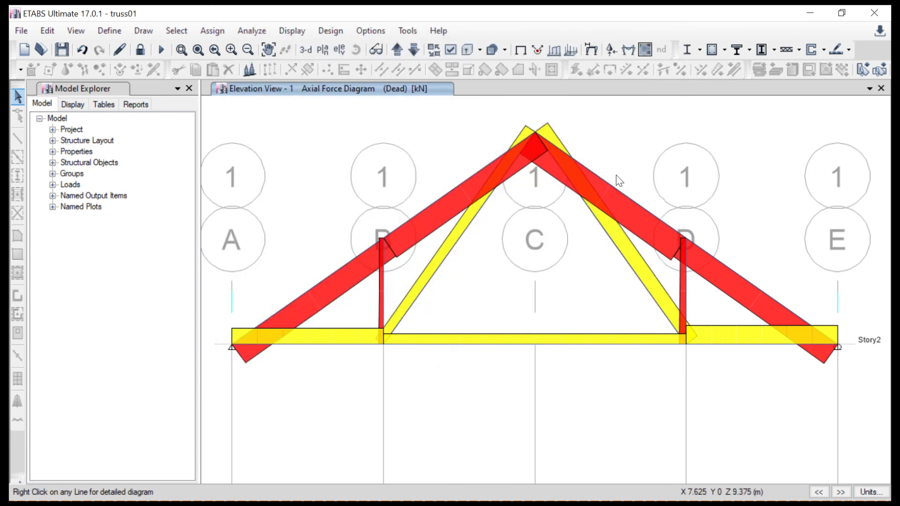
mouse_move(609, 184)
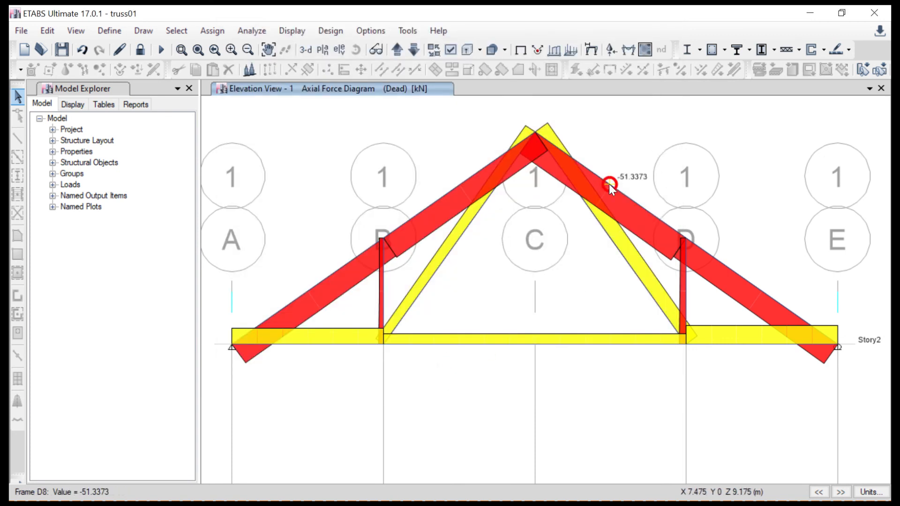
right_click(463, 242)
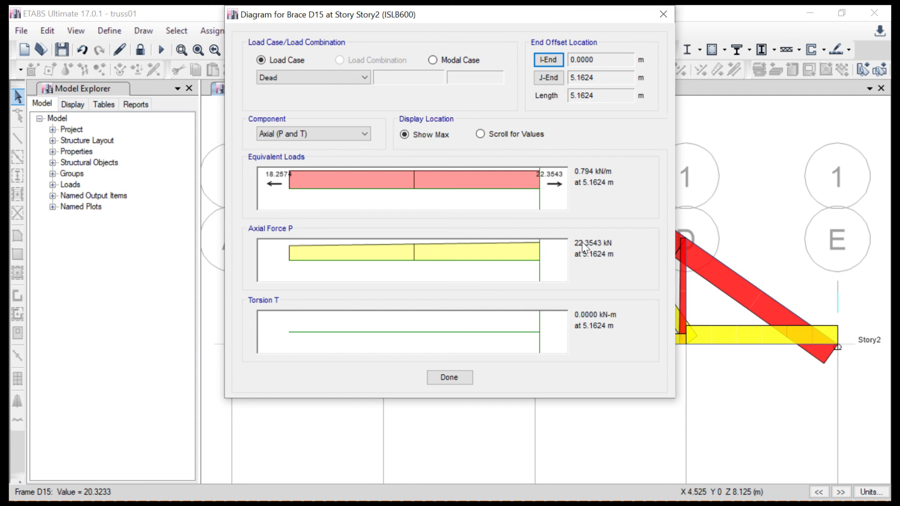
left_click(449, 377)
- Read the axial forces in the upper and bottom chord members, and recheck the detailed axial diagram of the diagonal from grid B
left_click(452, 188)
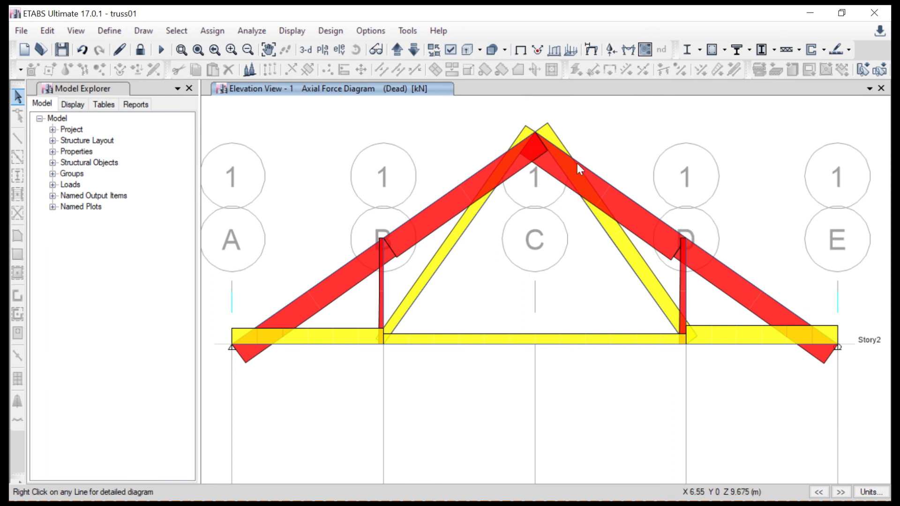
mouse_move(662, 220)
left_click(732, 345)
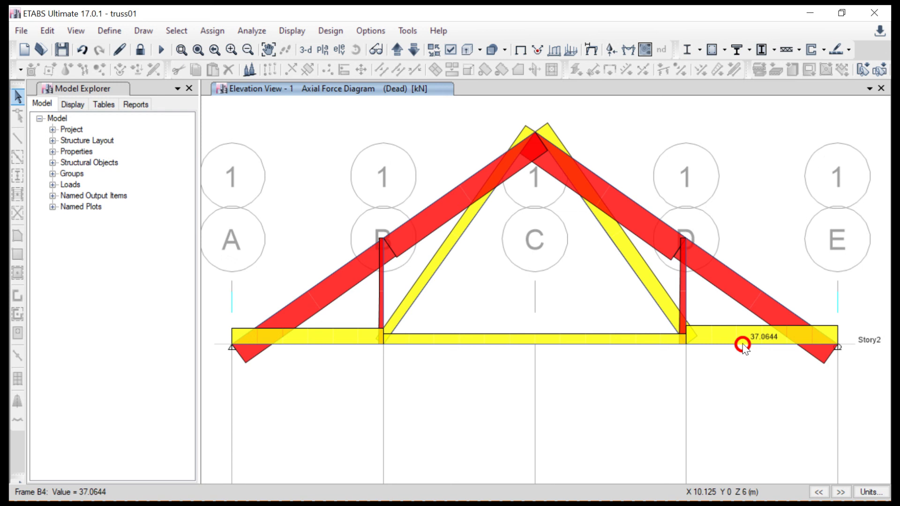
left_click(432, 344)
left_click(291, 345)
left_click_drag(291, 347, 311, 347)
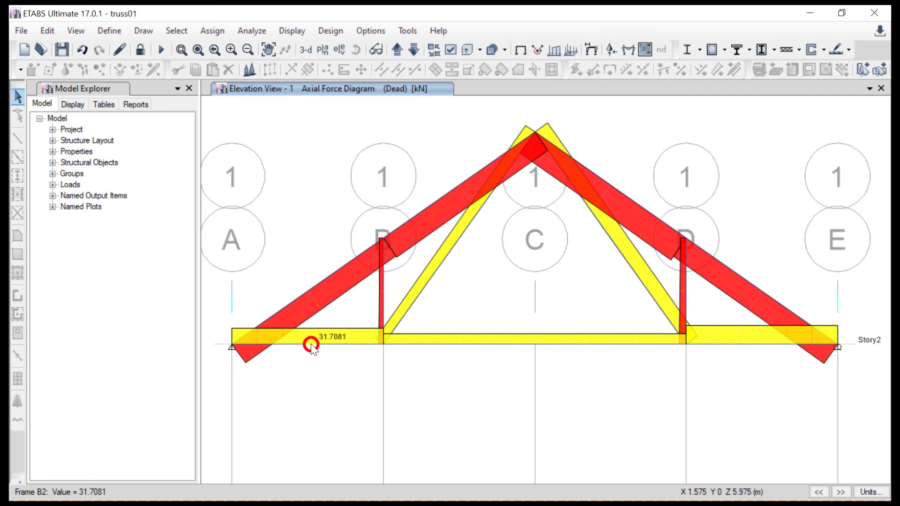
right_click(445, 258)
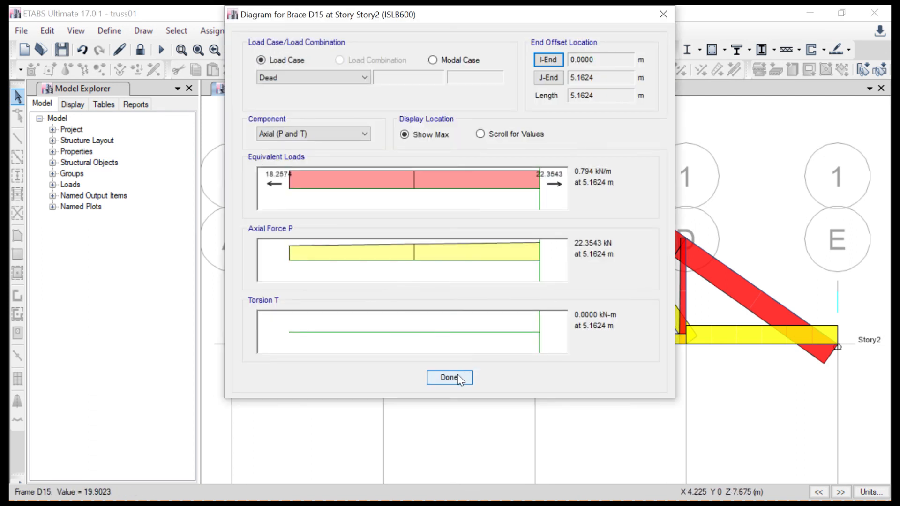
left_click(449, 377)
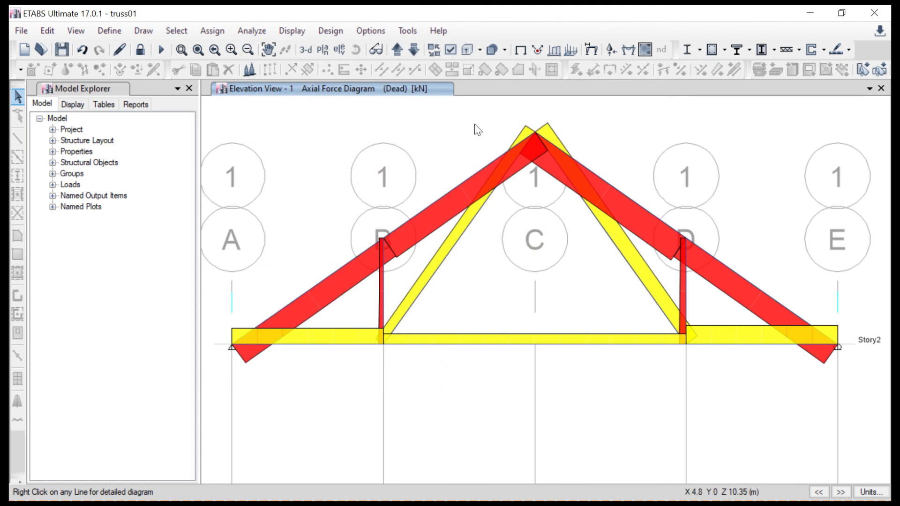